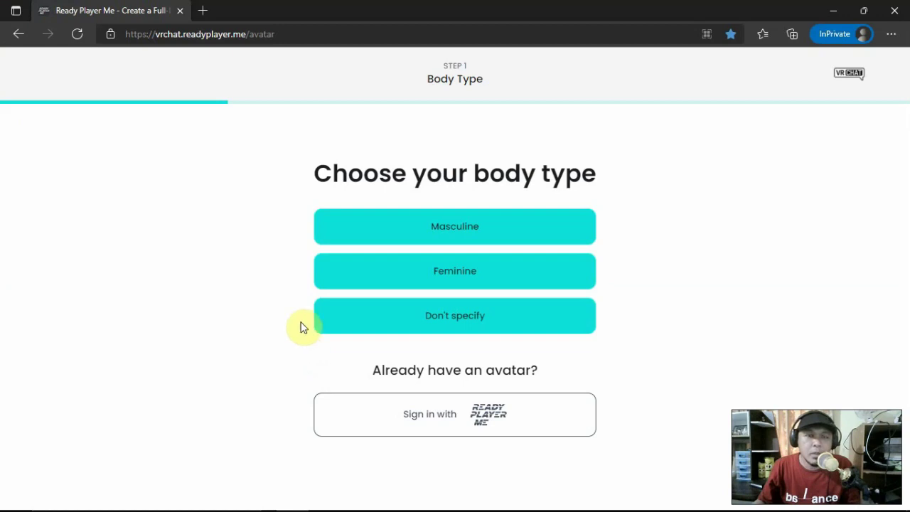
Pick the masculine body type and skip the photo step without uploading one.
{"action": "left_click", "coordinate": [293, 34]}
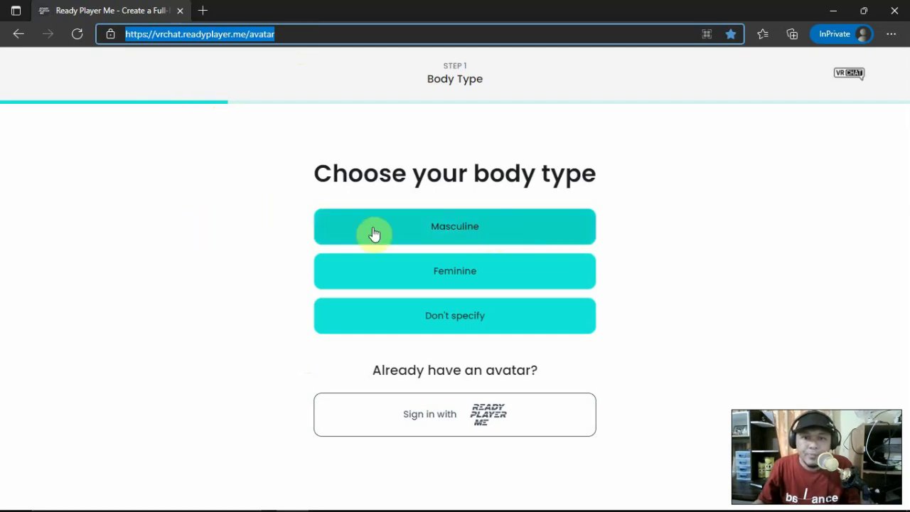
{"action": "left_click", "coordinate": [470, 228]}
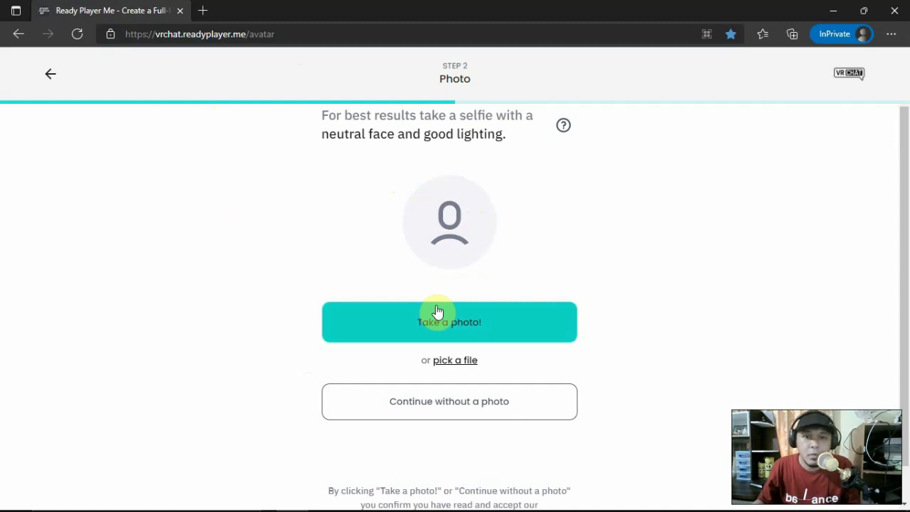
{"action": "left_click", "coordinate": [452, 409]}
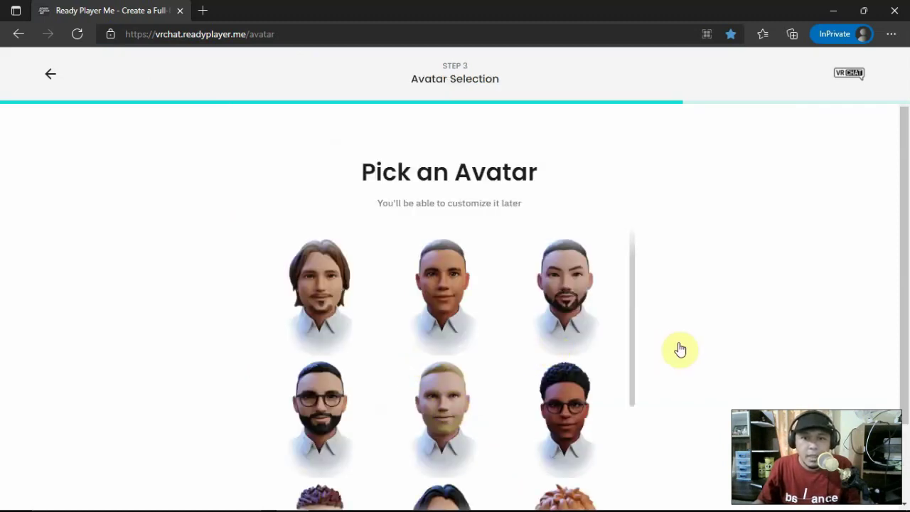
Pick the bearded preset avatar with glasses from the grid and move on to customizing.
{"action": "scroll", "coordinate": [502, 346], "scroll_direction": "down", "scroll_amount": 3}
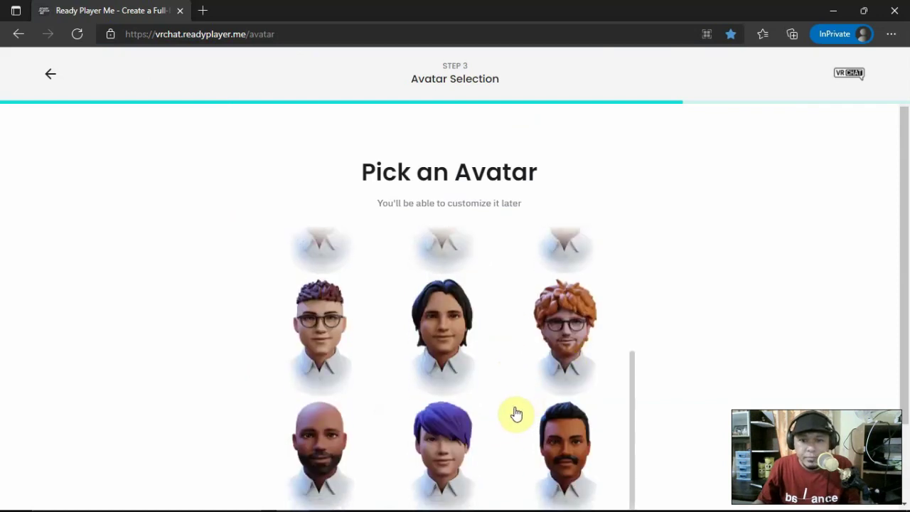
{"action": "scroll", "coordinate": [516, 413], "scroll_direction": "up", "scroll_amount": 2}
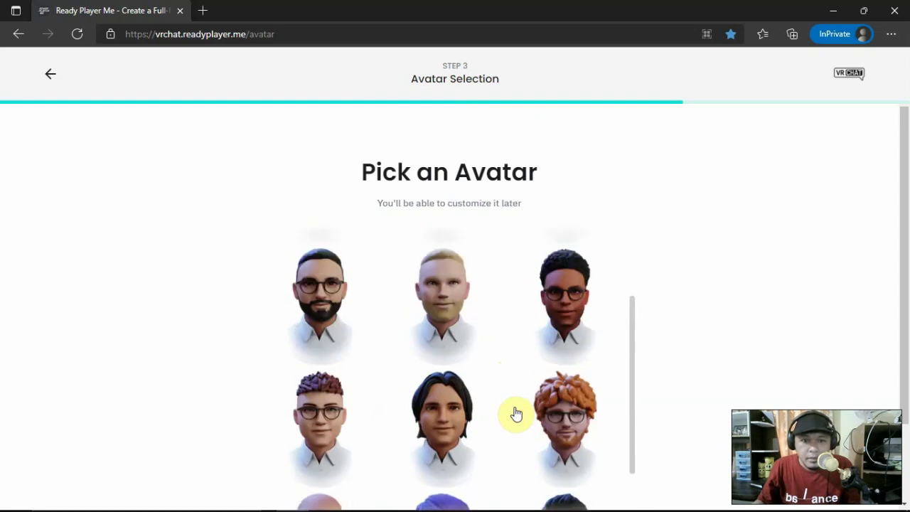
{"action": "scroll", "coordinate": [516, 414], "scroll_direction": "up", "scroll_amount": 1}
{"action": "scroll", "coordinate": [516, 413], "scroll_direction": "up", "scroll_amount": 1}
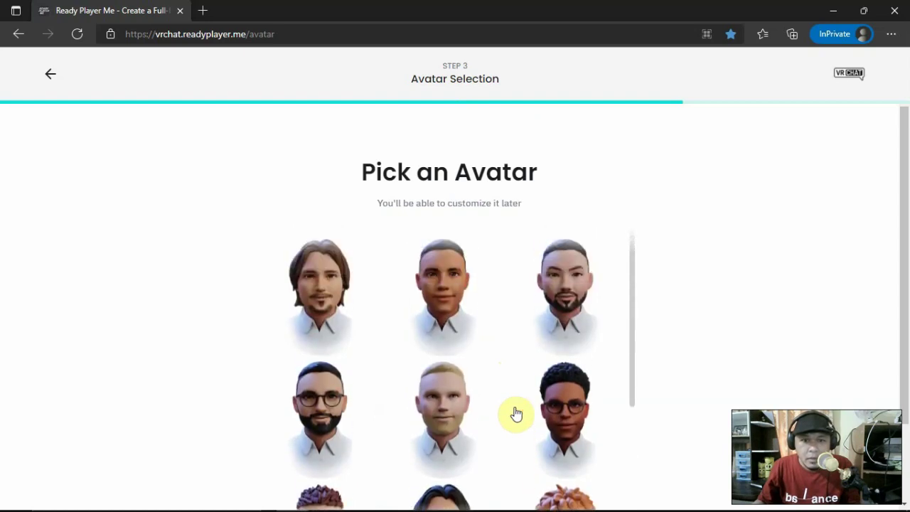
{"action": "left_click", "coordinate": [324, 418]}
{"action": "scroll", "coordinate": [374, 415], "scroll_direction": "down", "scroll_amount": 2}
{"action": "scroll", "coordinate": [617, 398], "scroll_direction": "down", "scroll_amount": 2}
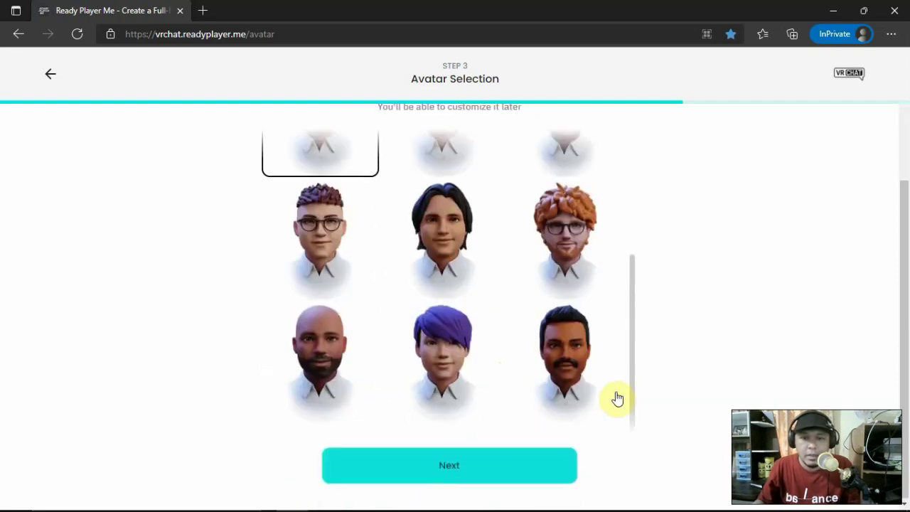
{"action": "left_click", "coordinate": [456, 468]}
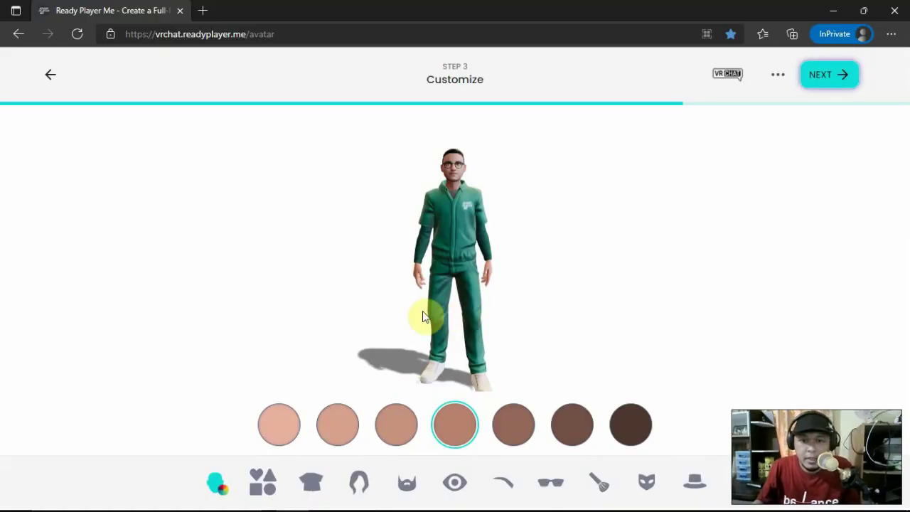
Set the avatar's skin to the lightest tone after briefly trying the darkest.
{"action": "mouse_move", "coordinate": [422, 311]}
{"action": "left_mouse_down"}
{"action": "mouse_move", "coordinate": [537, 313]}
{"action": "mouse_move", "coordinate": [434, 305]}
{"action": "mouse_move", "coordinate": [453, 227]}
{"action": "left_mouse_up"}
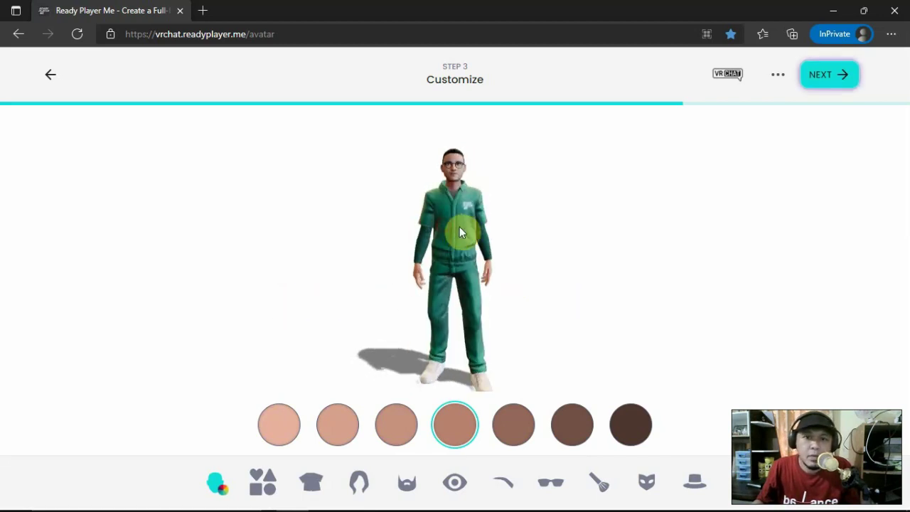
{"action": "scroll", "coordinate": [460, 227], "scroll_direction": "up", "scroll_amount": 5}
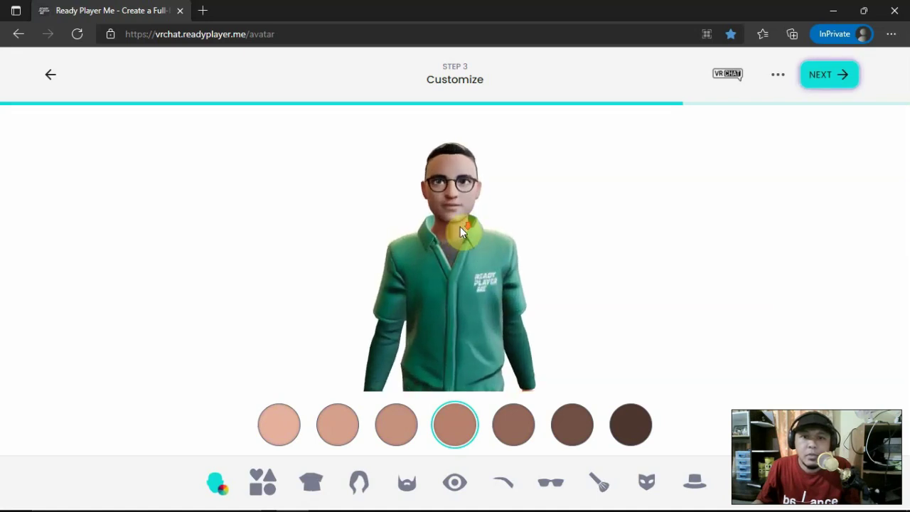
{"action": "mouse_move", "coordinate": [438, 240]}
{"action": "left_mouse_down"}
{"action": "mouse_move", "coordinate": [472, 264]}
{"action": "mouse_move", "coordinate": [395, 264]}
{"action": "left_mouse_up"}
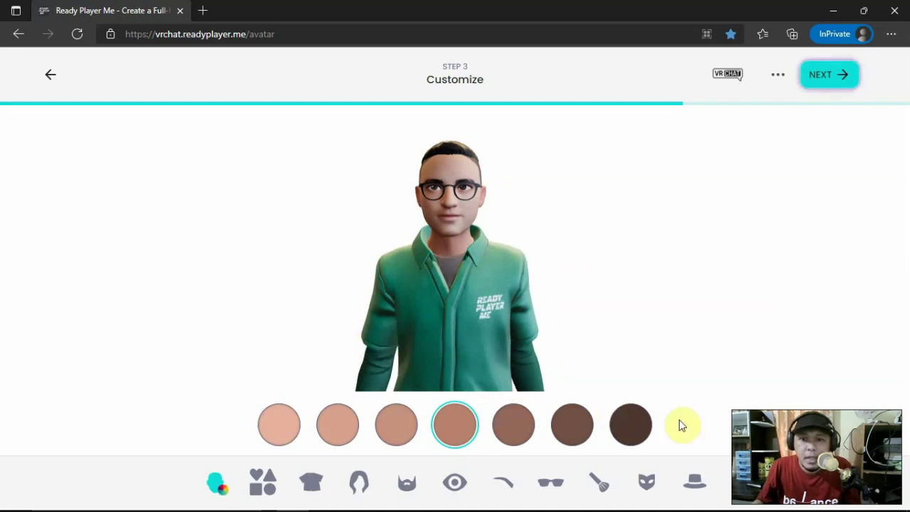
{"action": "left_click", "coordinate": [630, 438]}
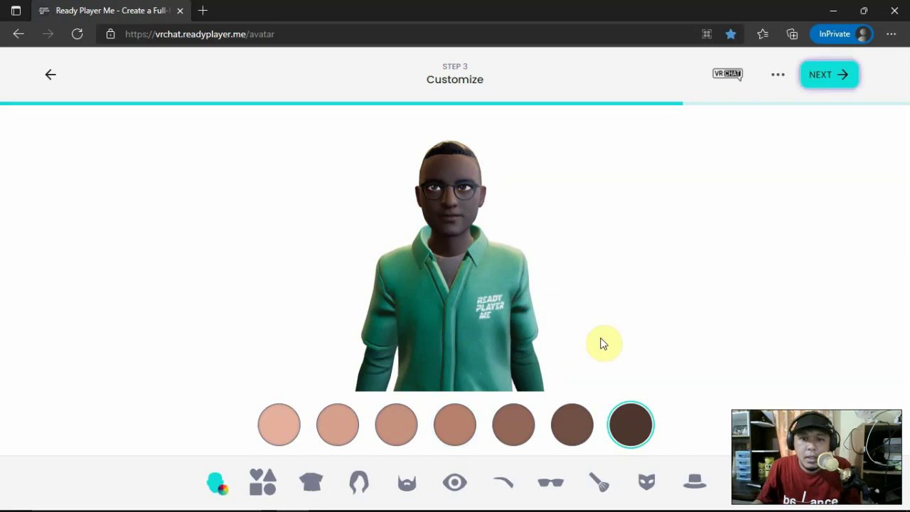
{"action": "left_click", "coordinate": [278, 430]}
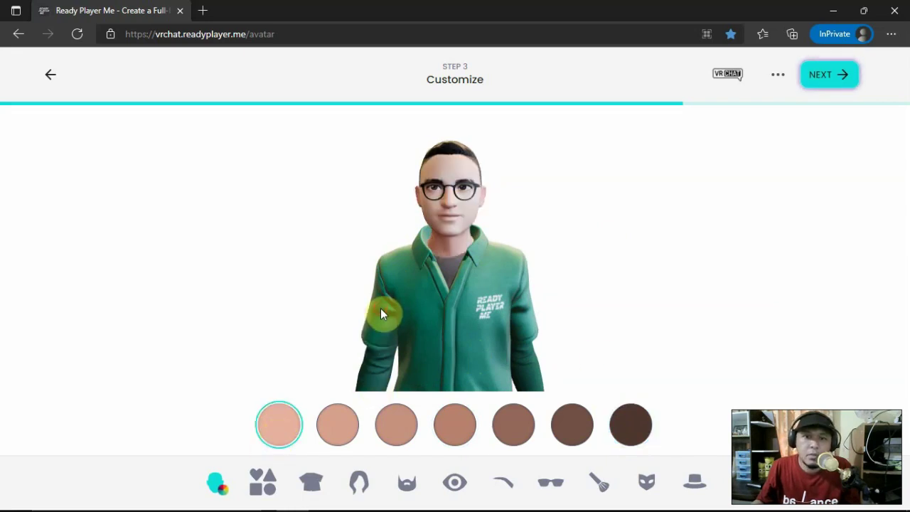
{"action": "mouse_move", "coordinate": [381, 313]}
{"action": "left_mouse_down"}
{"action": "mouse_move", "coordinate": [396, 332]}
{"action": "mouse_move", "coordinate": [353, 334]}
{"action": "left_mouse_up"}
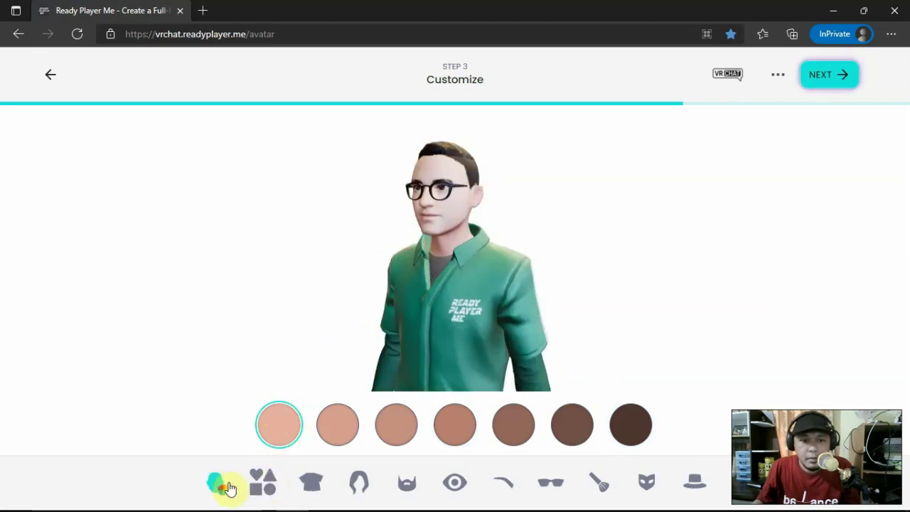
Choose the second face shape after trying the third, fourth and fifth.
{"action": "left_click", "coordinate": [260, 485]}
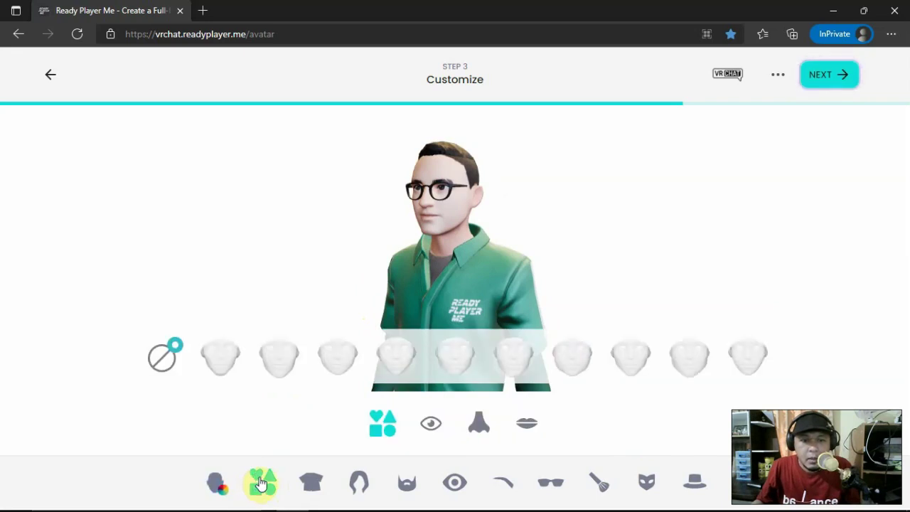
{"action": "left_click", "coordinate": [279, 358]}
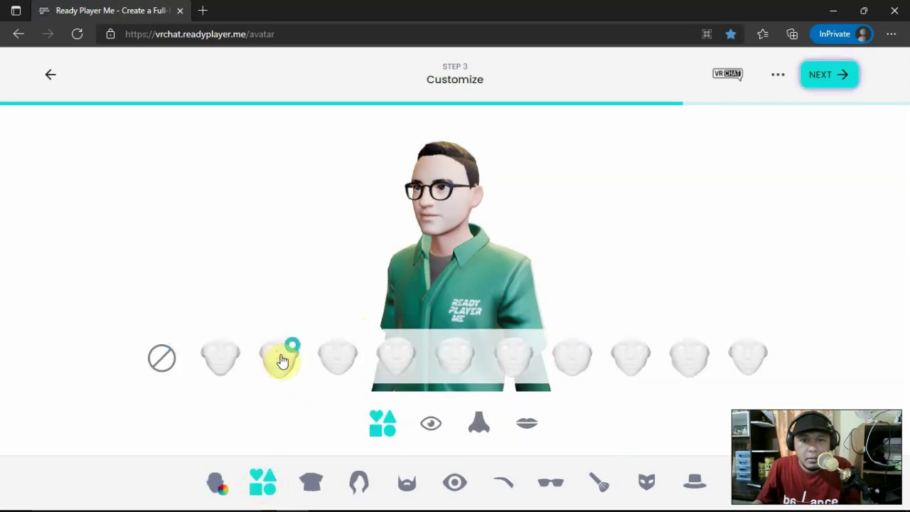
{"action": "left_click", "coordinate": [340, 359]}
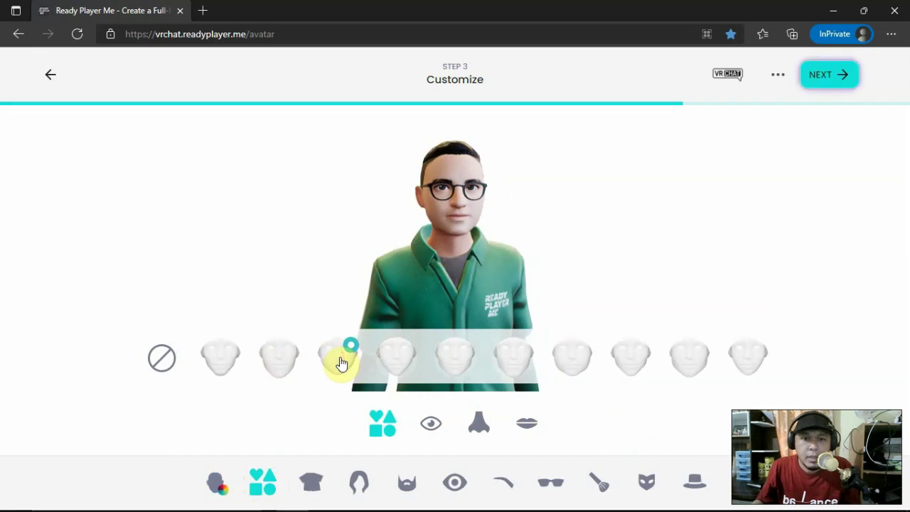
{"action": "left_click", "coordinate": [396, 360]}
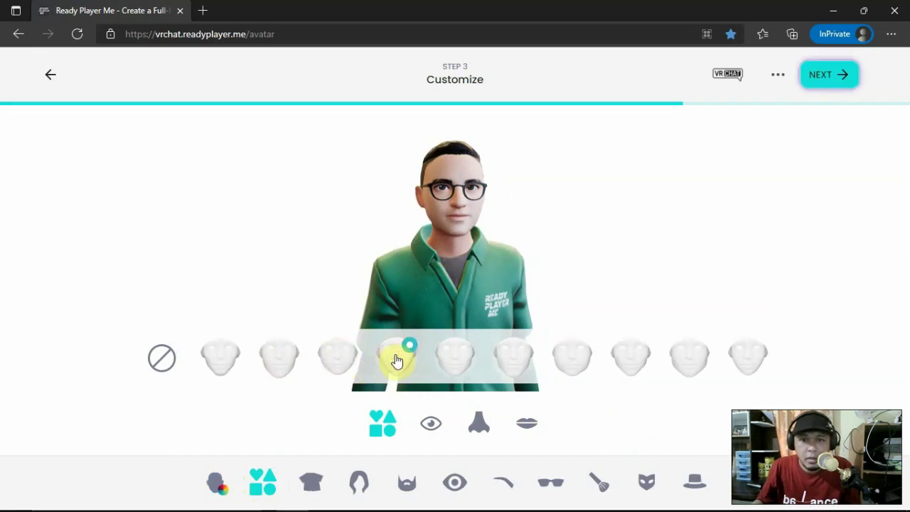
{"action": "left_click", "coordinate": [455, 364]}
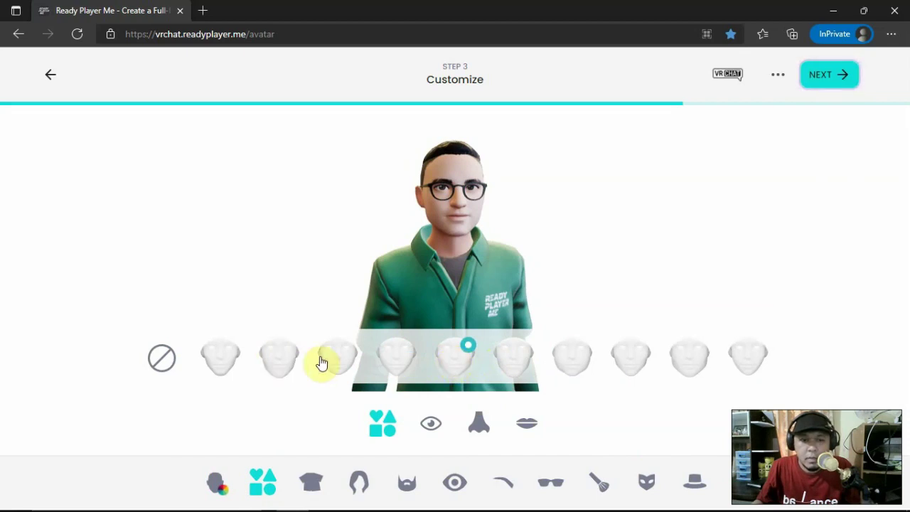
{"action": "left_click", "coordinate": [277, 359]}
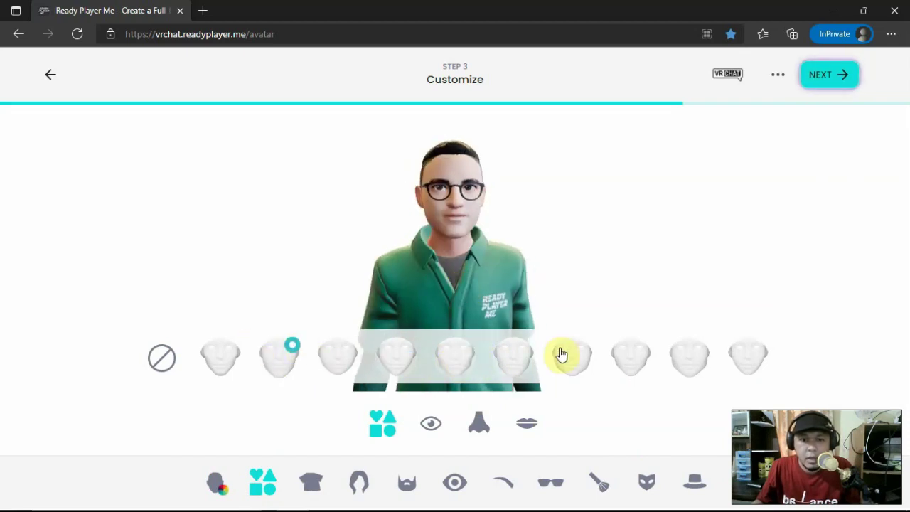
Settle on the first eye shape after trying the third, fifth and sixth.
{"action": "left_click", "coordinate": [431, 423]}
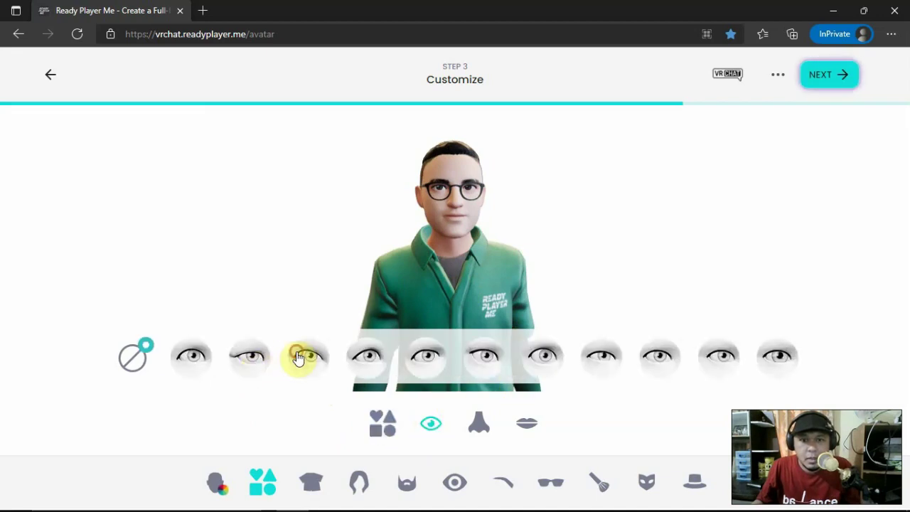
{"action": "left_click", "coordinate": [299, 358]}
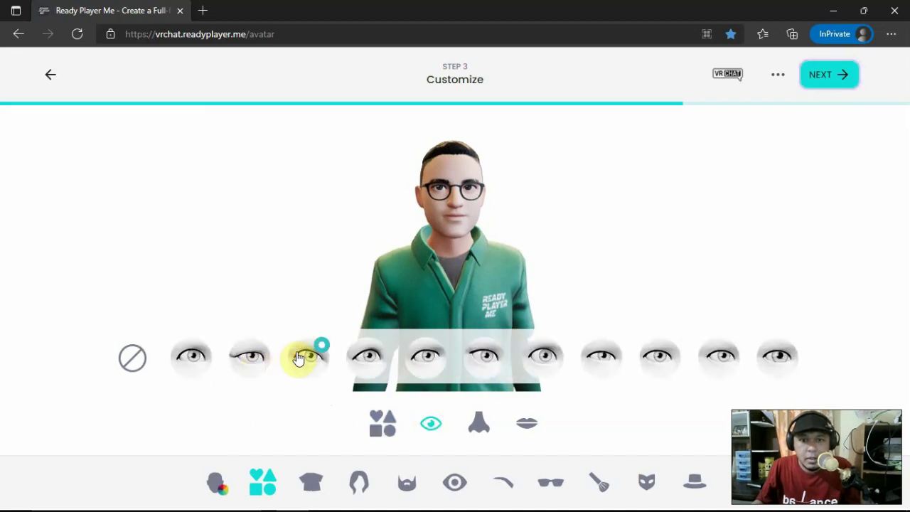
{"action": "left_click", "coordinate": [434, 362]}
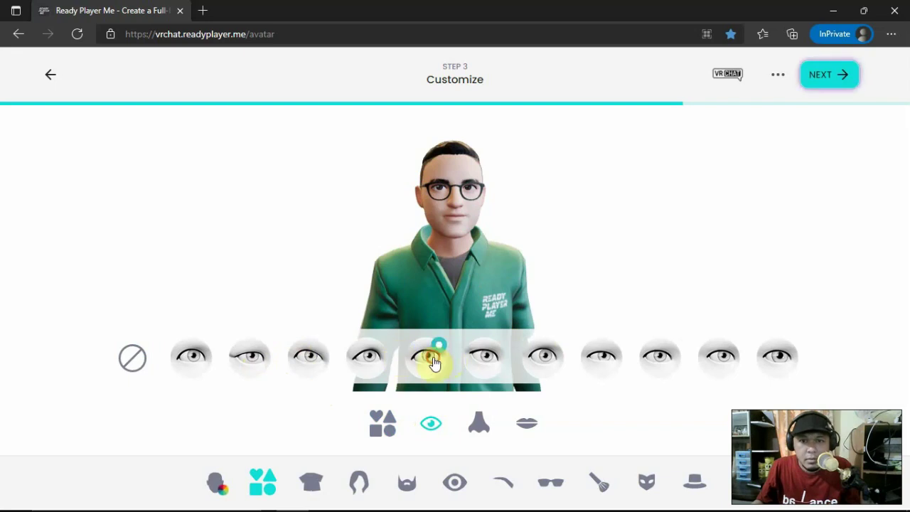
{"action": "left_click", "coordinate": [488, 362]}
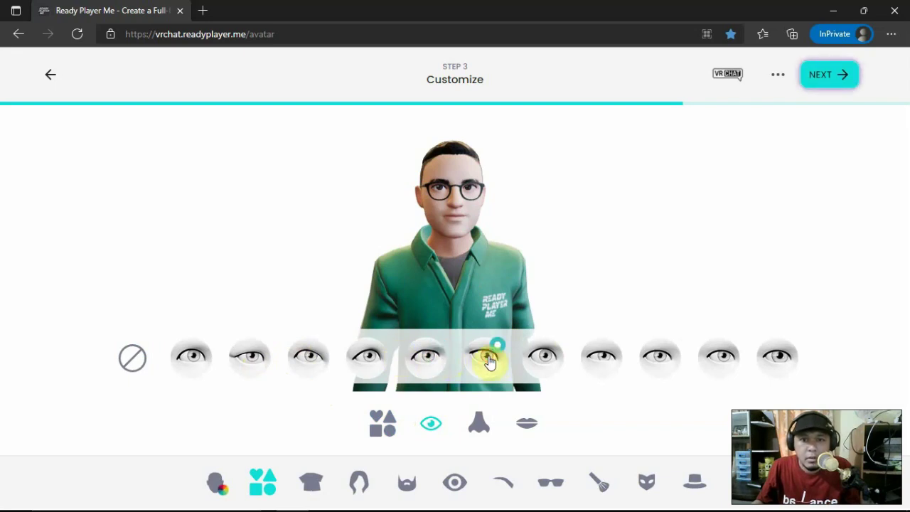
{"action": "left_click", "coordinate": [203, 361]}
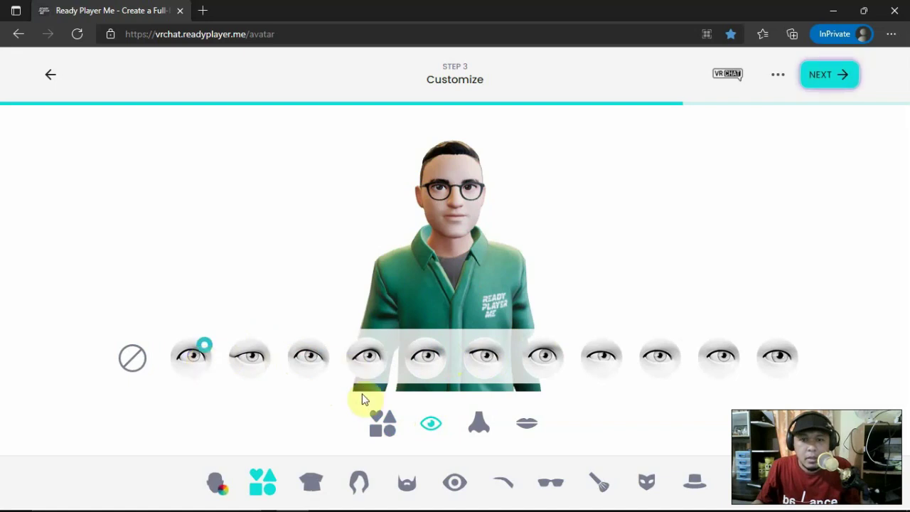
{"action": "left_click", "coordinate": [479, 424]}
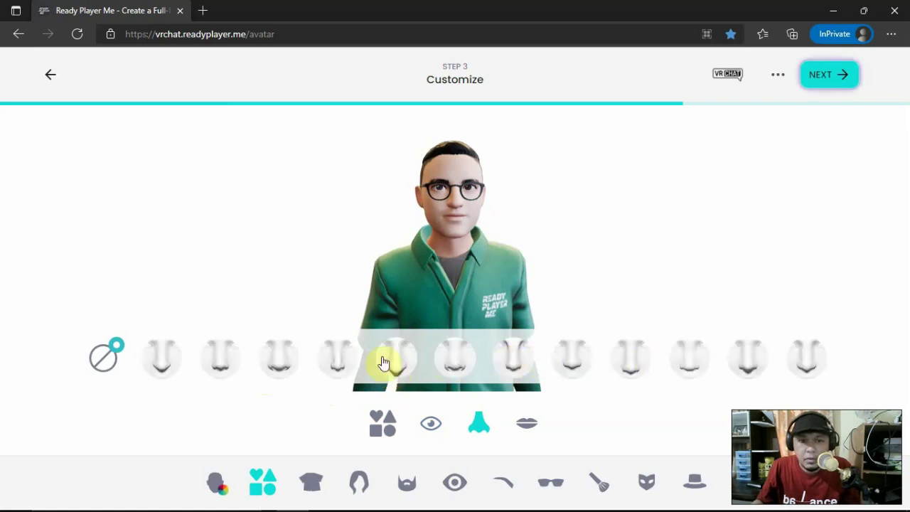
Give the avatar the eighth nose style after trying the fifth and seventh.
{"action": "left_click", "coordinate": [410, 347]}
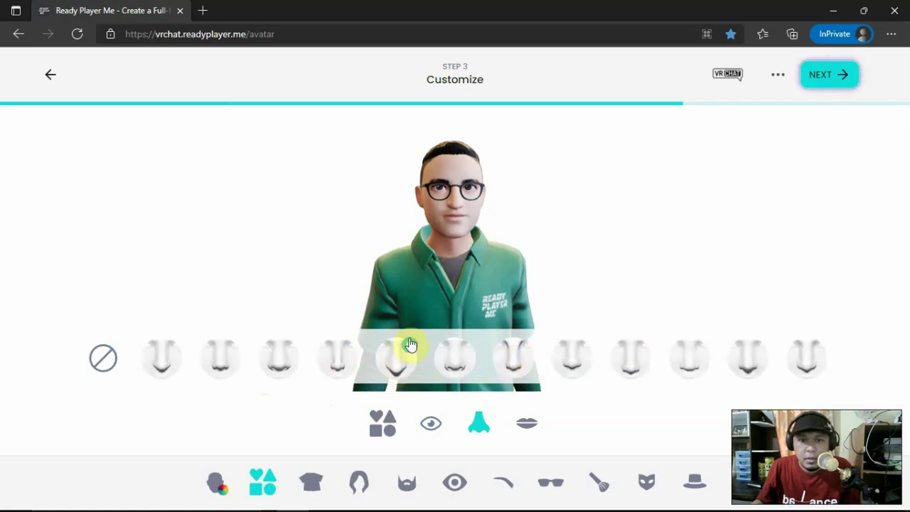
{"action": "left_click_drag", "start_coordinate": [420, 327], "coordinate": [485, 333]}
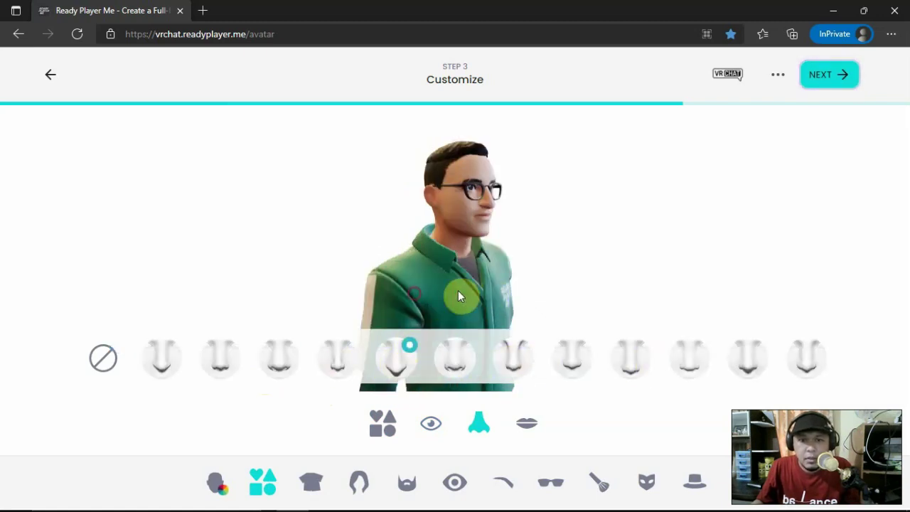
{"action": "left_click", "coordinate": [510, 358]}
{"action": "left_click", "coordinate": [574, 360]}
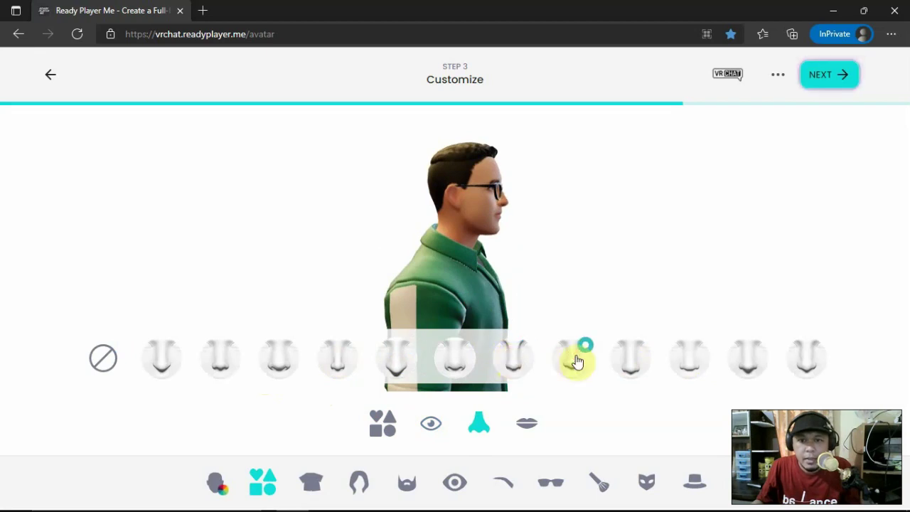
{"action": "mouse_move", "coordinate": [511, 267]}
{"action": "left_mouse_down"}
{"action": "mouse_move", "coordinate": [377, 287]}
{"action": "mouse_move", "coordinate": [440, 290]}
{"action": "left_mouse_up"}
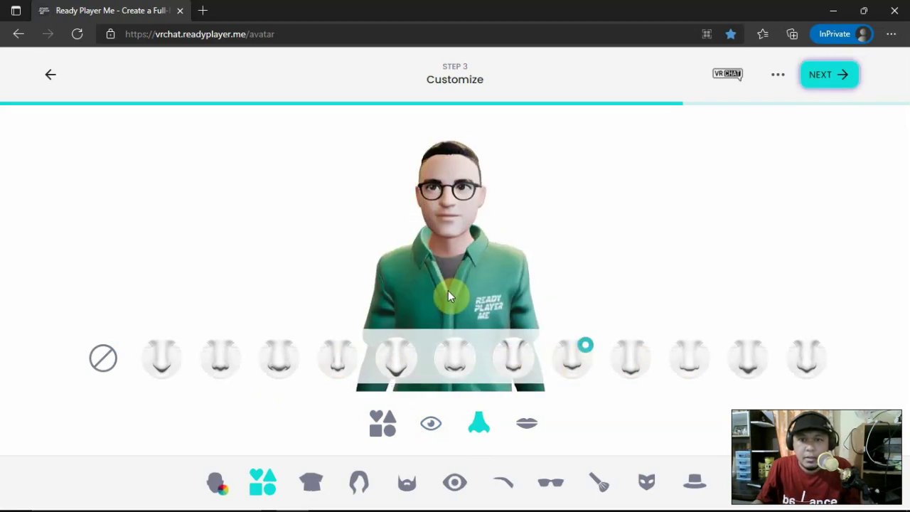
Give the avatar a new lip shape from the Lips options.
{"action": "left_click", "coordinate": [532, 430]}
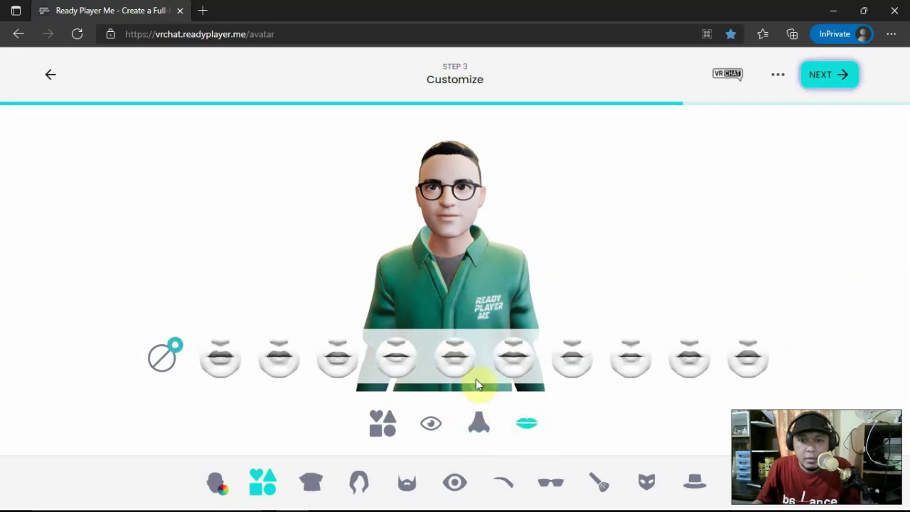
{"action": "left_click", "coordinate": [504, 367]}
{"action": "left_click", "coordinate": [461, 359]}
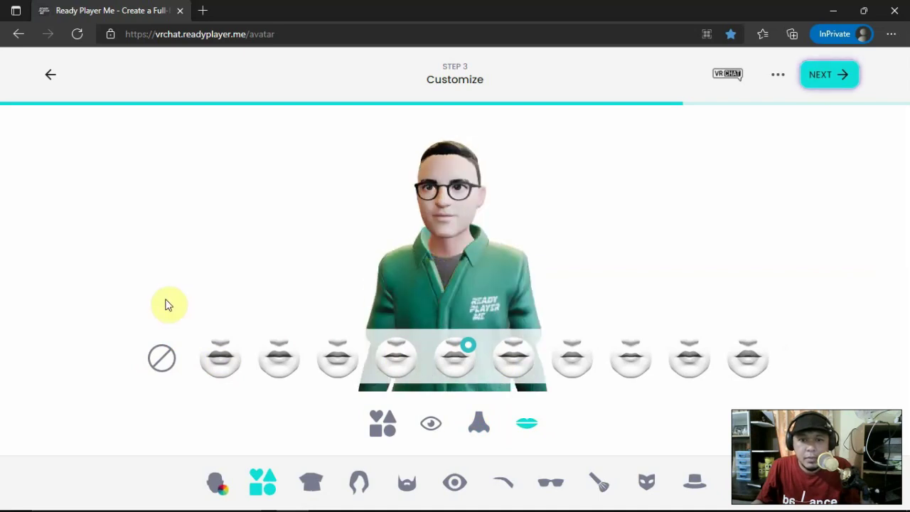
{"action": "left_click", "coordinate": [311, 485]}
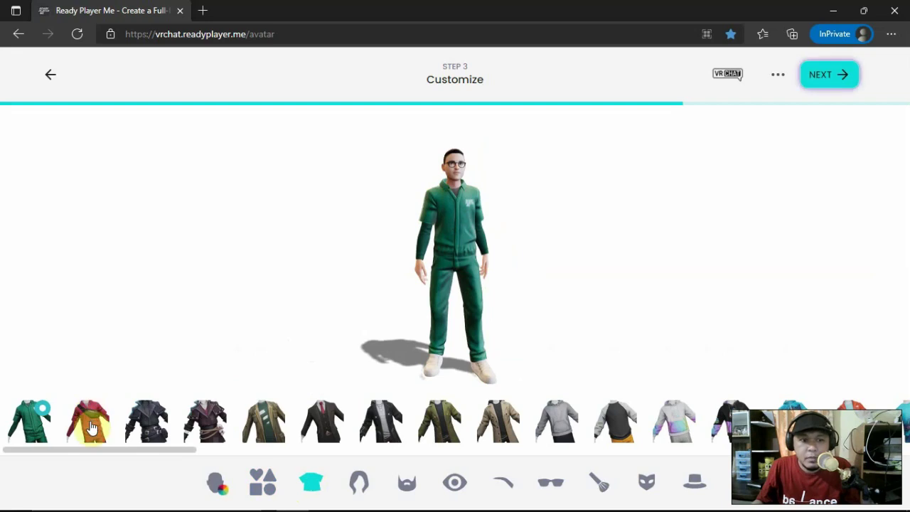
Try the black outfits, then dress the avatar in the green sweater with grey sleeves and backpack.
{"action": "left_click", "coordinate": [147, 419]}
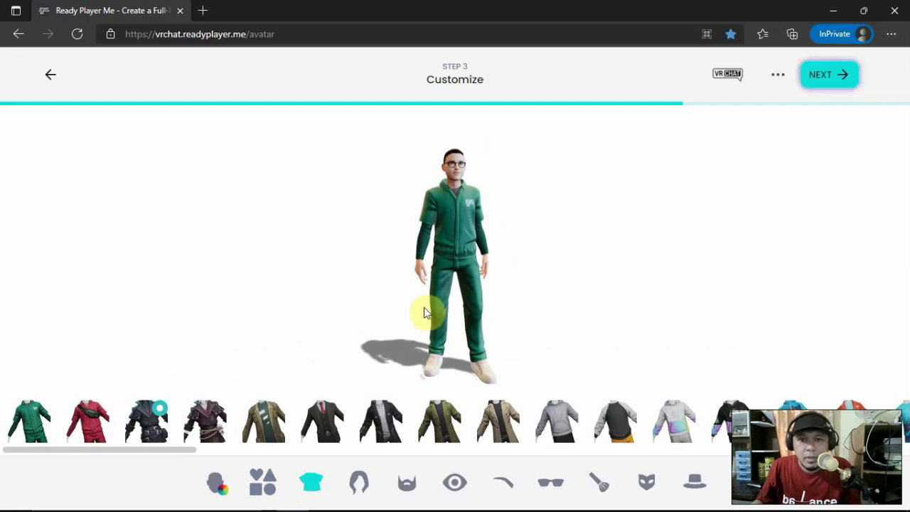
{"action": "mouse_move", "coordinate": [461, 299]}
{"action": "left_mouse_down"}
{"action": "mouse_move", "coordinate": [376, 301]}
{"action": "mouse_move", "coordinate": [463, 308]}
{"action": "left_mouse_up"}
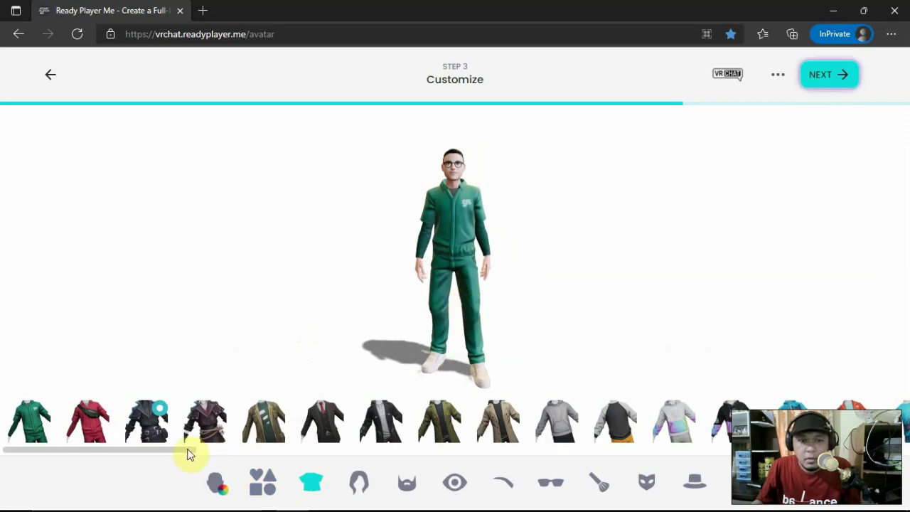
{"action": "left_click_drag", "start_coordinate": [190, 455], "coordinate": [722, 455]}
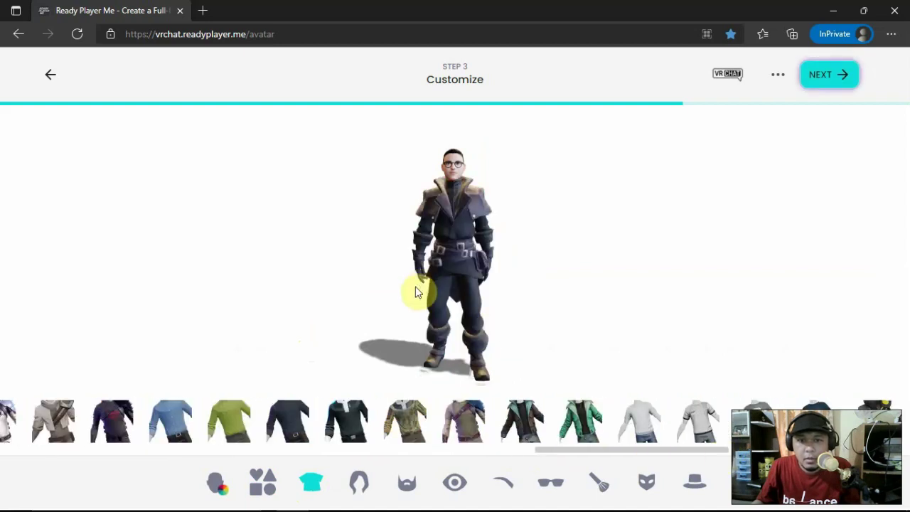
{"action": "mouse_move", "coordinate": [461, 266]}
{"action": "left_mouse_down"}
{"action": "mouse_move", "coordinate": [596, 268]}
{"action": "mouse_move", "coordinate": [440, 270]}
{"action": "left_mouse_up"}
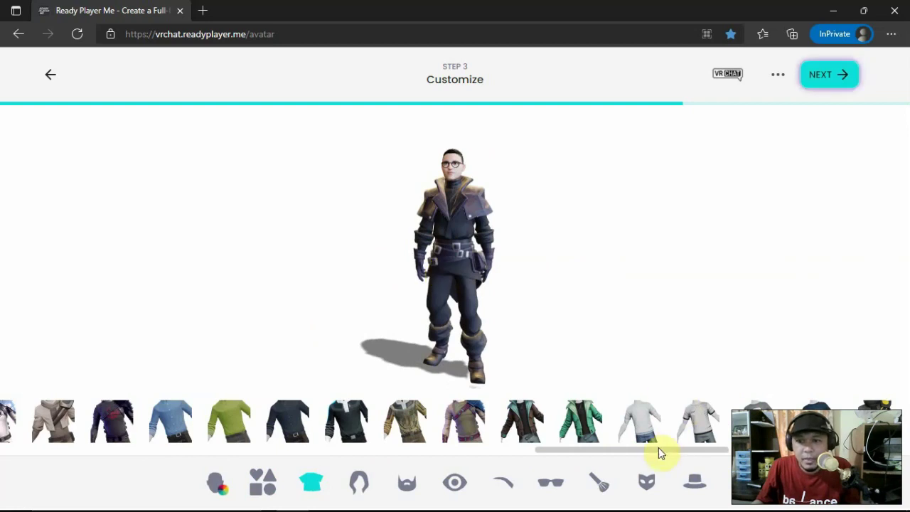
{"action": "left_click_drag", "start_coordinate": [658, 449], "coordinate": [774, 456]}
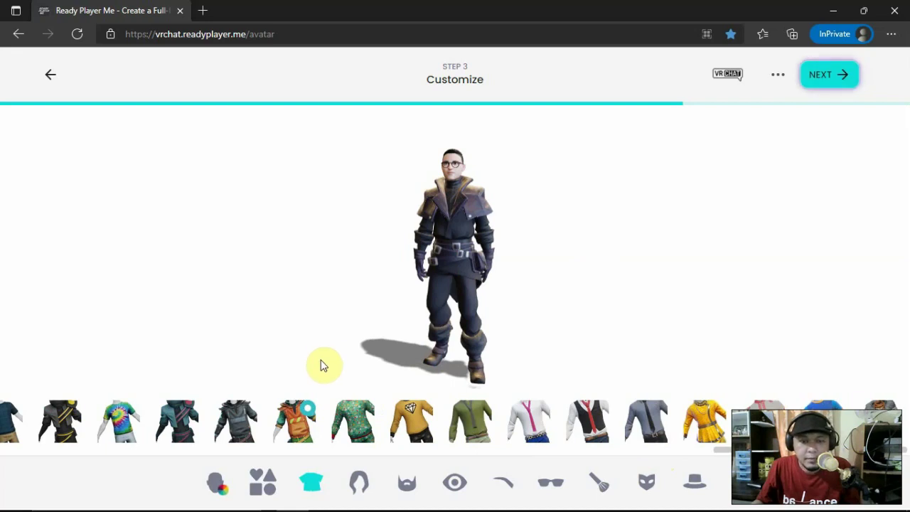
{"action": "mouse_move", "coordinate": [429, 272]}
{"action": "left_mouse_down"}
{"action": "mouse_move", "coordinate": [590, 263]}
{"action": "mouse_move", "coordinate": [406, 264]}
{"action": "mouse_move", "coordinate": [667, 268]}
{"action": "mouse_move", "coordinate": [370, 272]}
{"action": "mouse_move", "coordinate": [431, 275]}
{"action": "mouse_move", "coordinate": [519, 302]}
{"action": "mouse_move", "coordinate": [413, 310]}
{"action": "mouse_move", "coordinate": [514, 289]}
{"action": "left_mouse_up"}
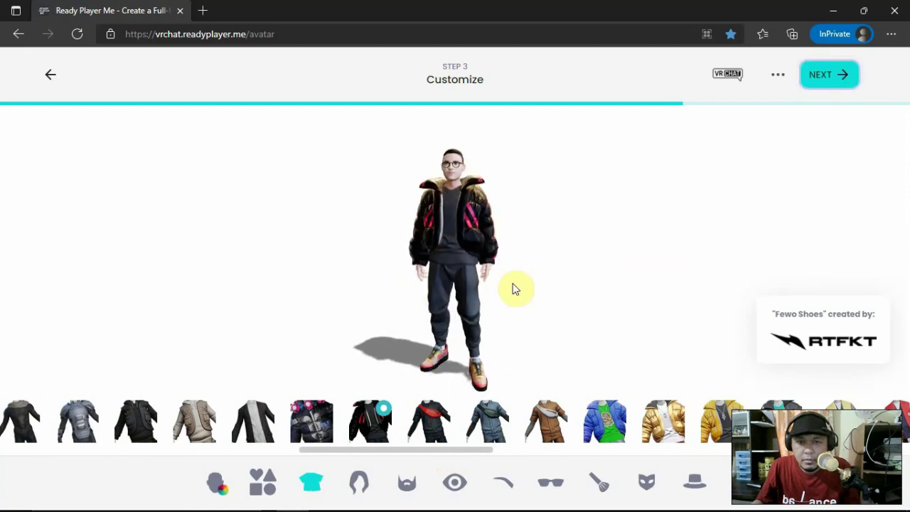
{"action": "left_click", "coordinate": [274, 412]}
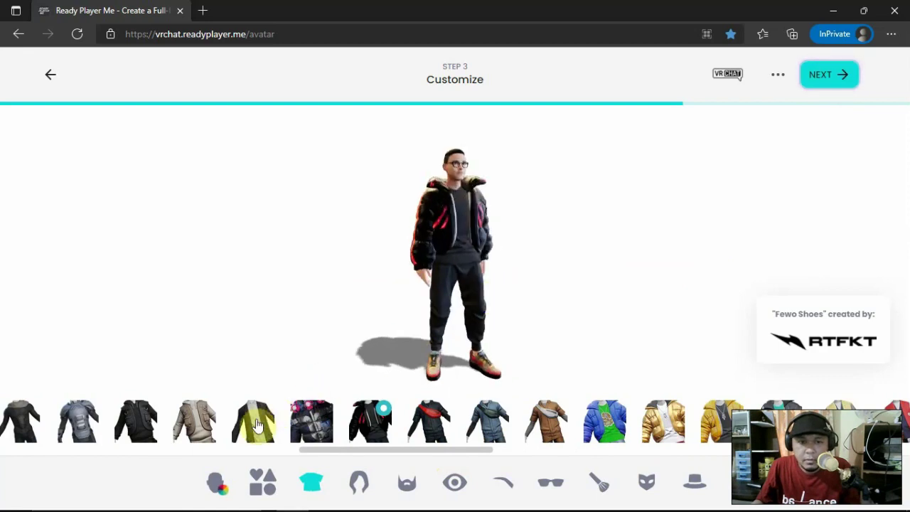
{"action": "left_click_drag", "start_coordinate": [461, 296], "coordinate": [463, 297]}
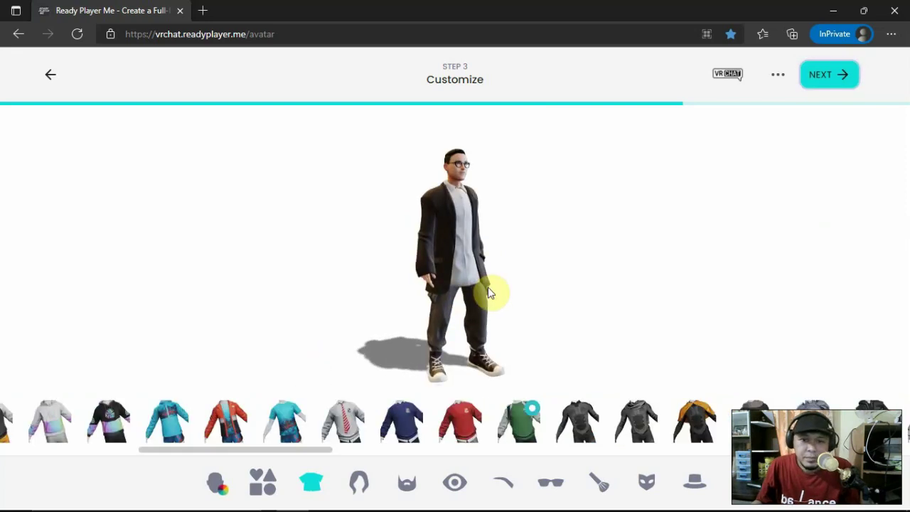
{"action": "left_click_drag", "start_coordinate": [488, 291], "coordinate": [270, 299]}
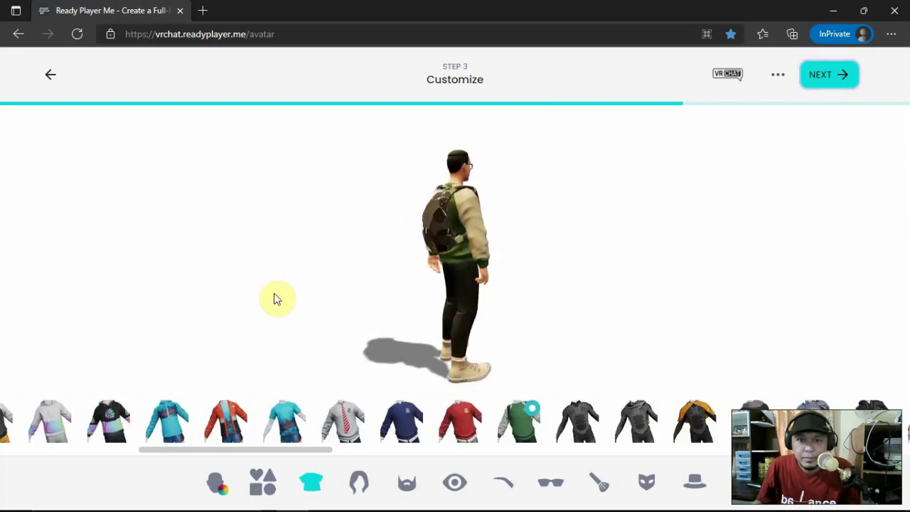
{"action": "left_click_drag", "start_coordinate": [466, 304], "coordinate": [586, 305]}
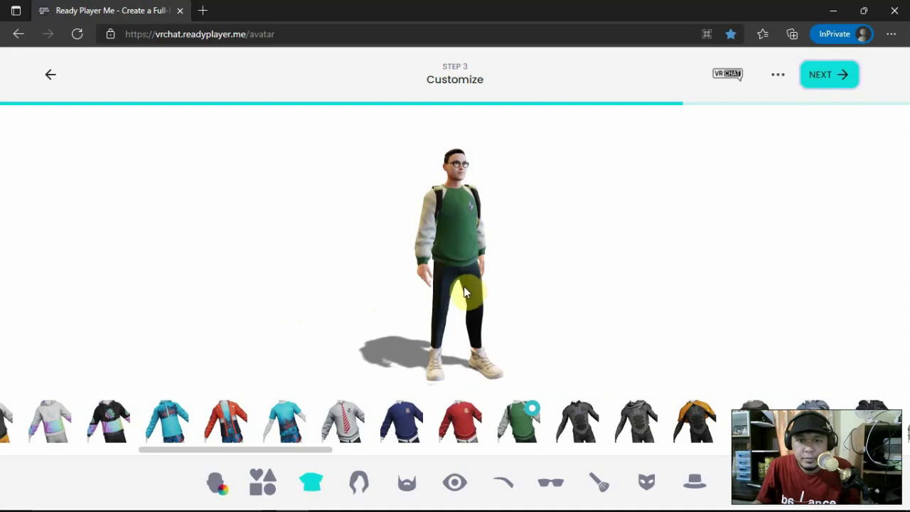
{"action": "left_click_drag", "start_coordinate": [464, 291], "coordinate": [441, 300]}
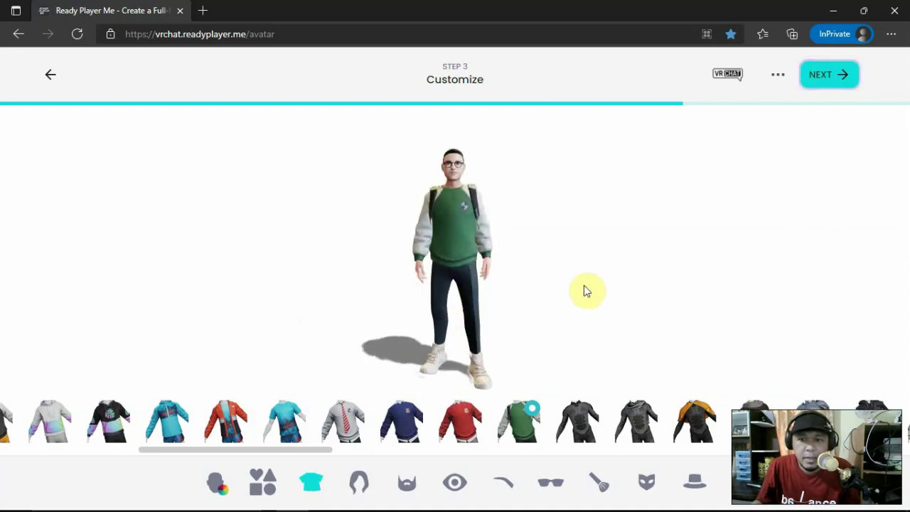
Browse hairstyles and try the shaved-sides style on the avatar.
{"action": "left_click", "coordinate": [360, 488]}
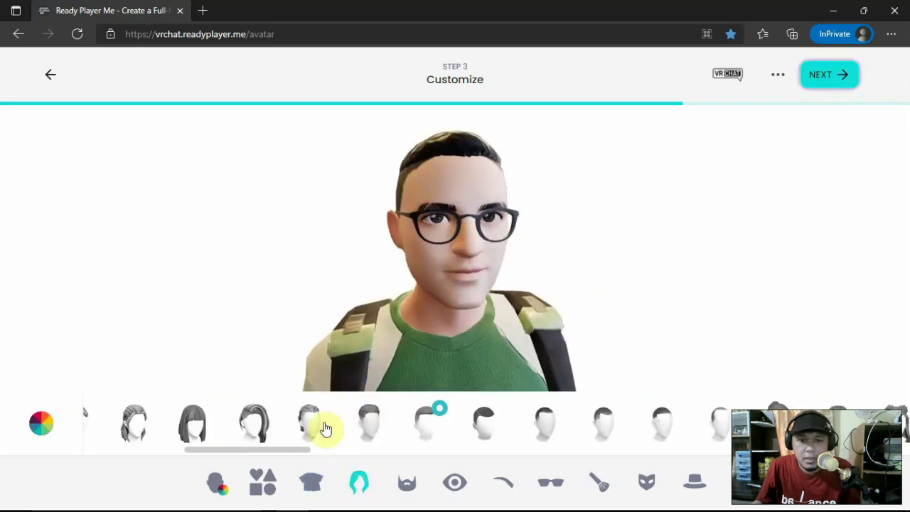
{"action": "left_click", "coordinate": [368, 424]}
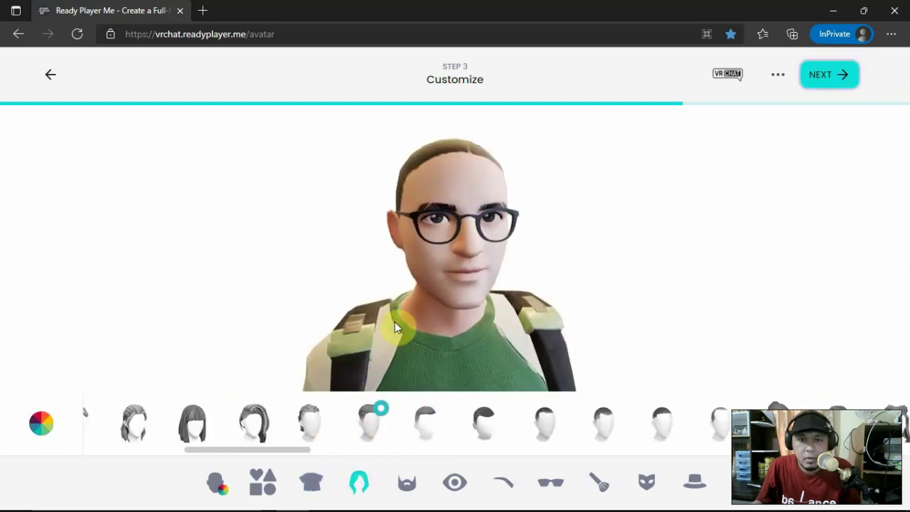
{"action": "mouse_move", "coordinate": [366, 309]}
{"action": "left_mouse_down"}
{"action": "mouse_move", "coordinate": [438, 312]}
{"action": "mouse_move", "coordinate": [281, 325]}
{"action": "left_mouse_up"}
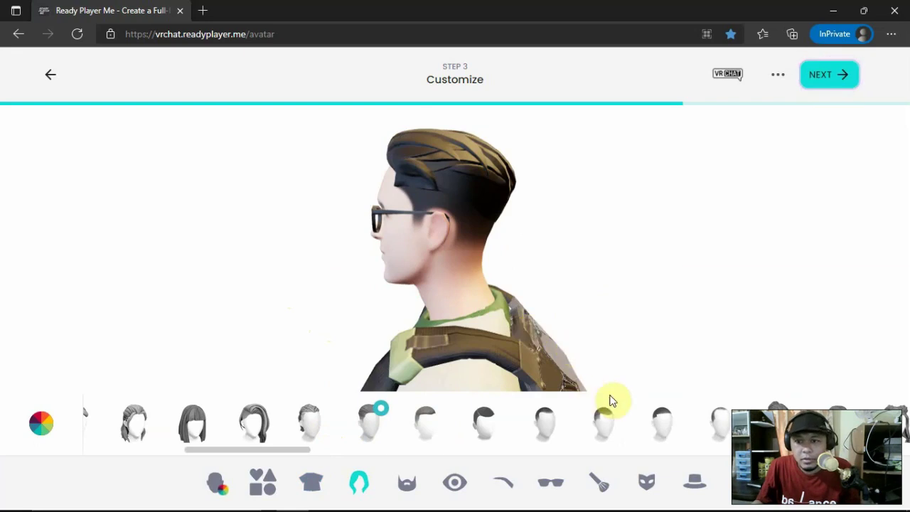
{"action": "left_click", "coordinate": [842, 434]}
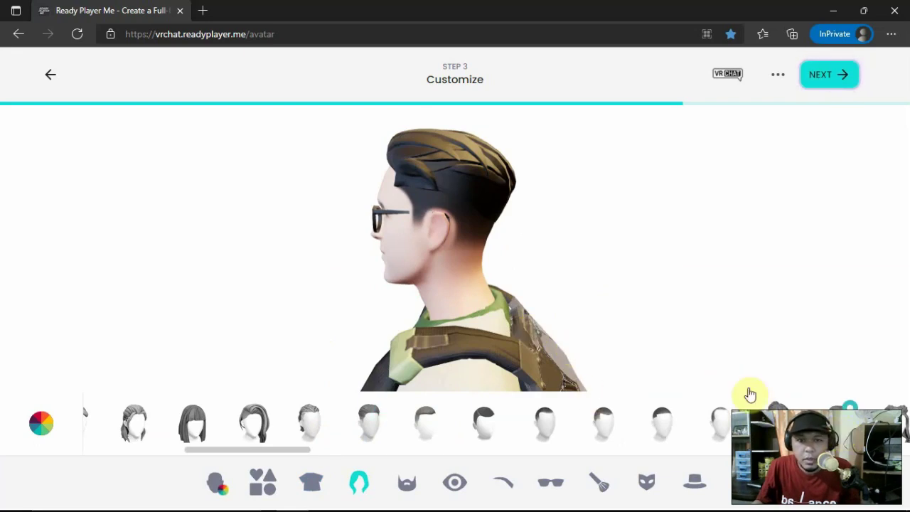
{"action": "left_click_drag", "start_coordinate": [432, 335], "coordinate": [490, 336]}
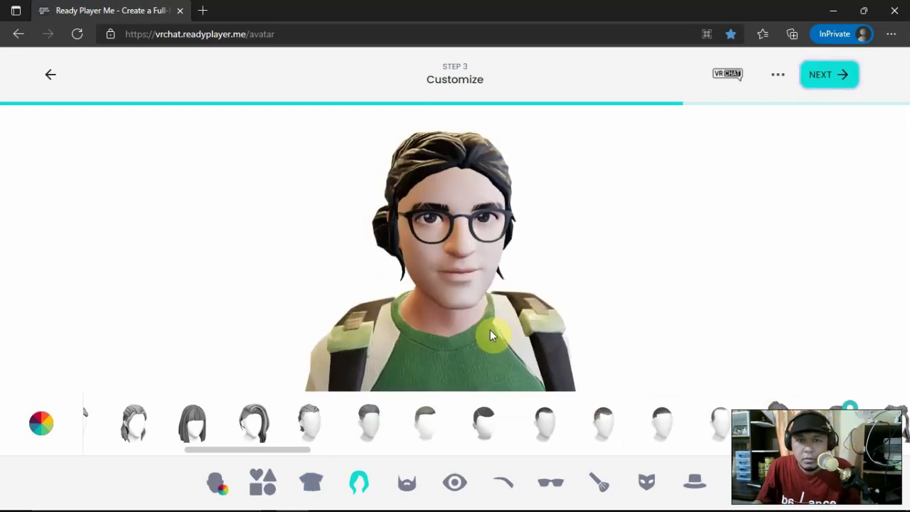
{"action": "left_click_drag", "start_coordinate": [320, 450], "coordinate": [473, 457]}
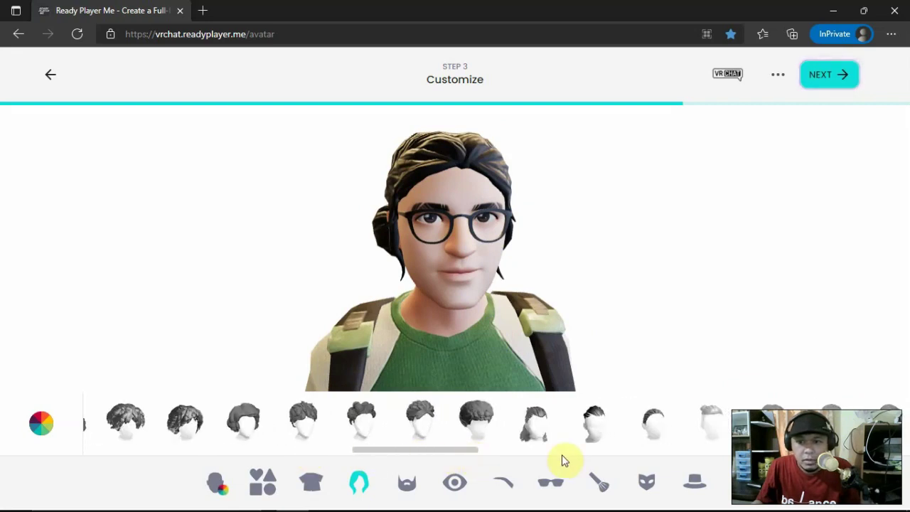
Try two curly hairstyles, then settle on the short dark swept-back style.
{"action": "left_click", "coordinate": [596, 430]}
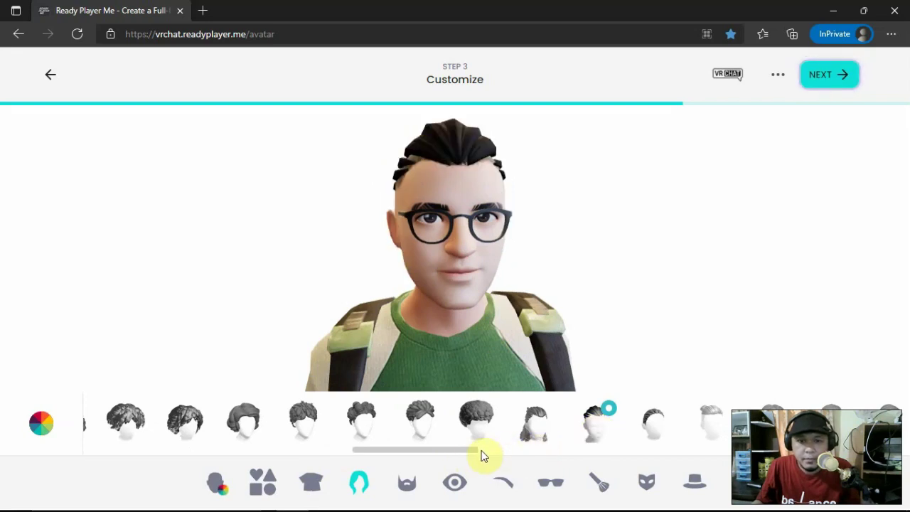
{"action": "left_click_drag", "start_coordinate": [482, 453], "coordinate": [376, 455]}
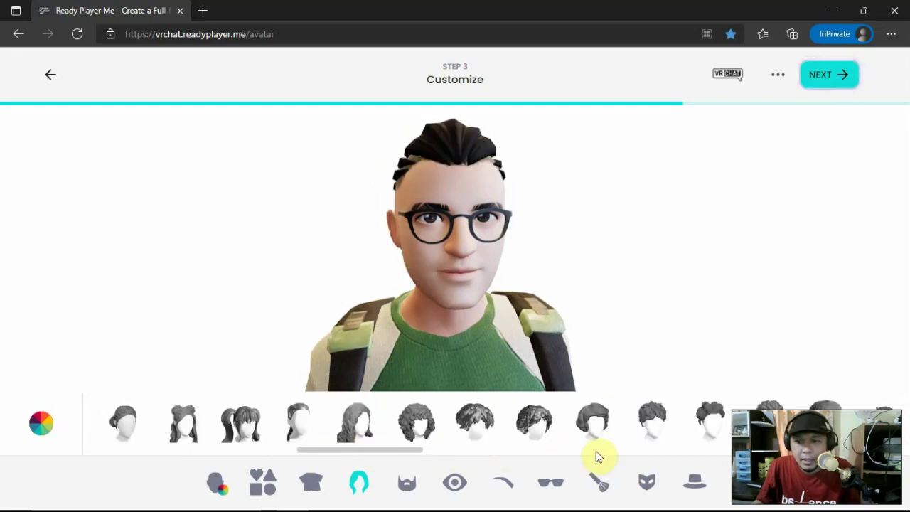
{"action": "left_click", "coordinate": [654, 431]}
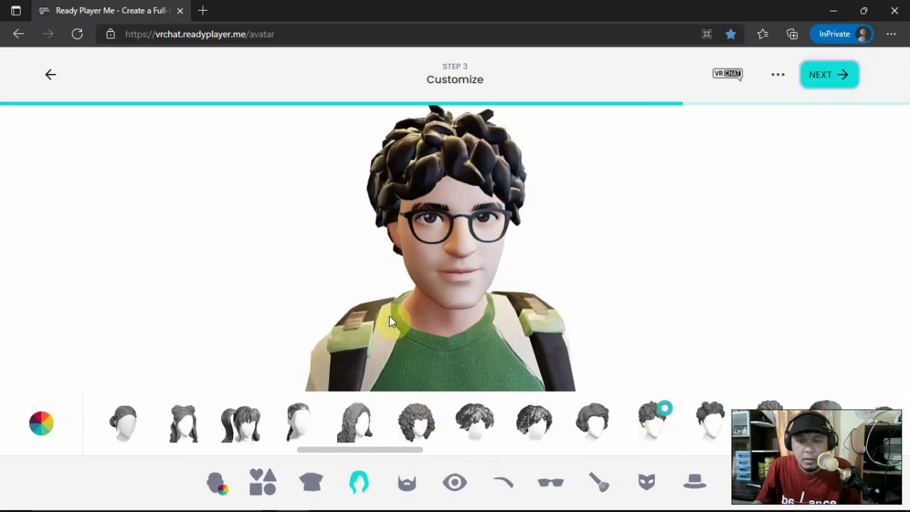
{"action": "left_click_drag", "start_coordinate": [397, 307], "coordinate": [448, 306]}
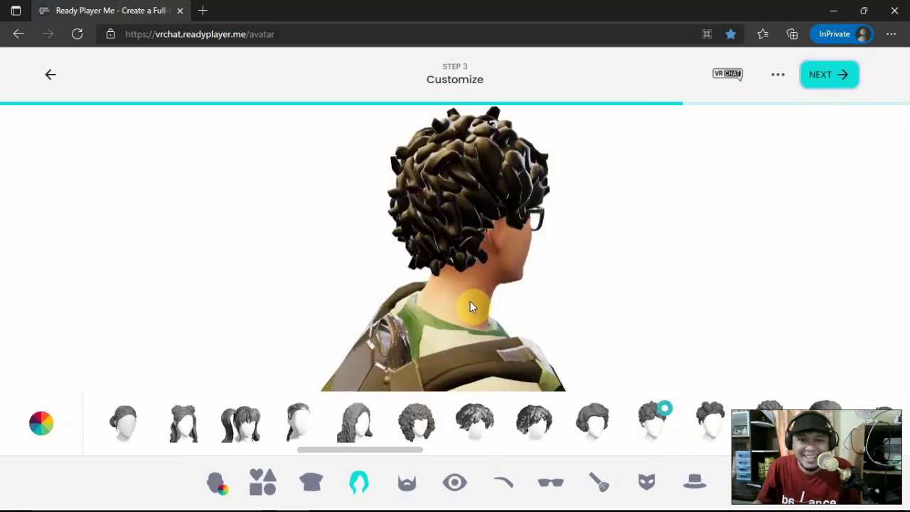
{"action": "left_click_drag", "start_coordinate": [417, 448], "coordinate": [342, 450]}
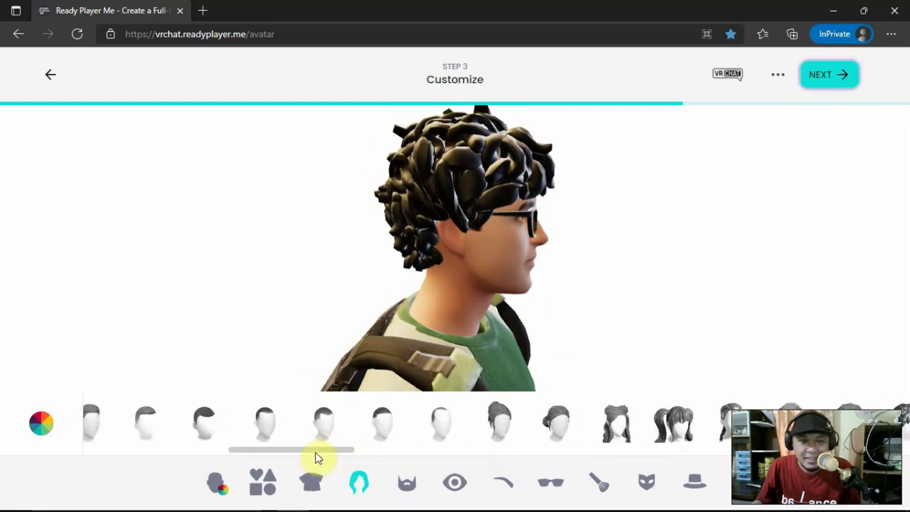
{"action": "left_click_drag", "start_coordinate": [313, 452], "coordinate": [286, 451]}
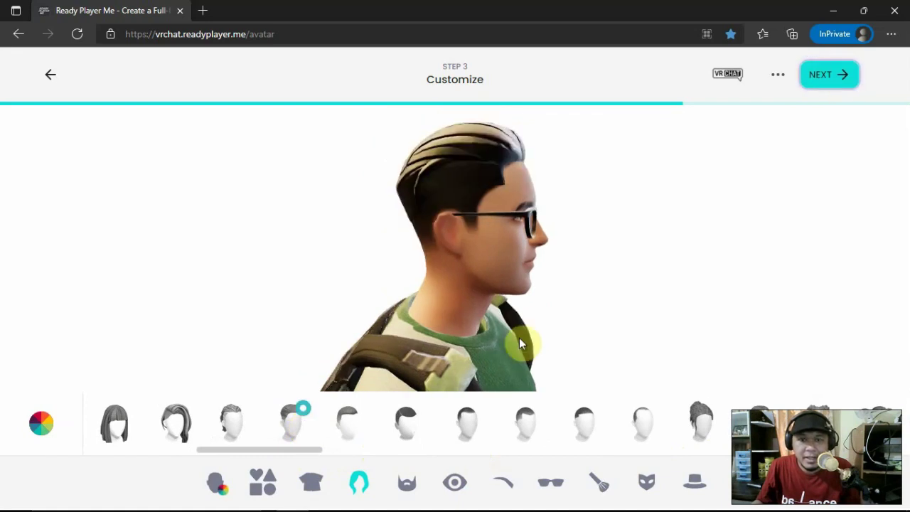
{"action": "mouse_move", "coordinate": [525, 340]}
{"action": "left_mouse_down"}
{"action": "mouse_move", "coordinate": [400, 344]}
{"action": "mouse_move", "coordinate": [516, 341]}
{"action": "left_mouse_up"}
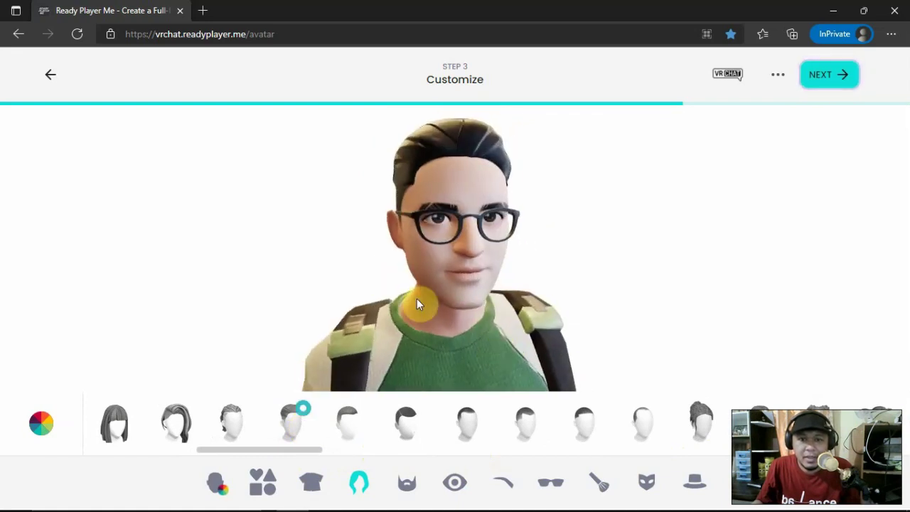
Try a goatee and other beards, then give the avatar a thin mustache with chin tuft.
{"action": "left_click", "coordinate": [409, 485]}
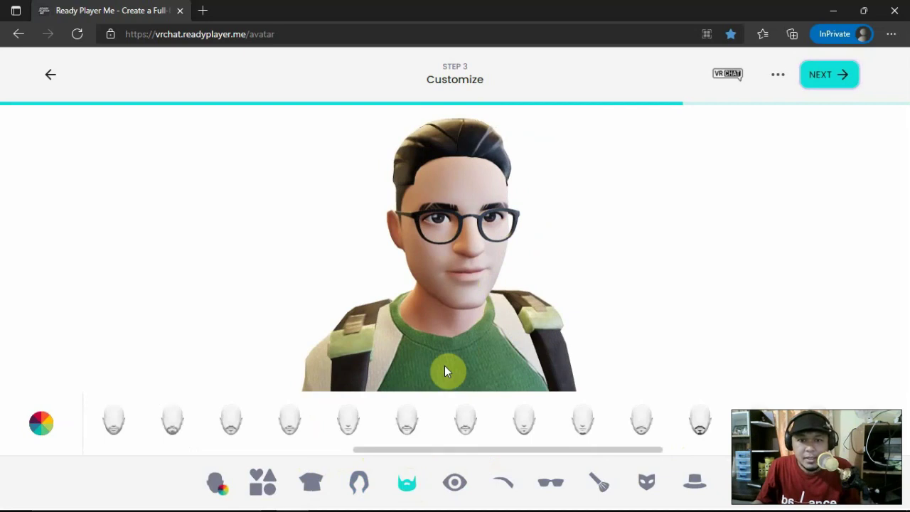
{"action": "left_click", "coordinate": [697, 426]}
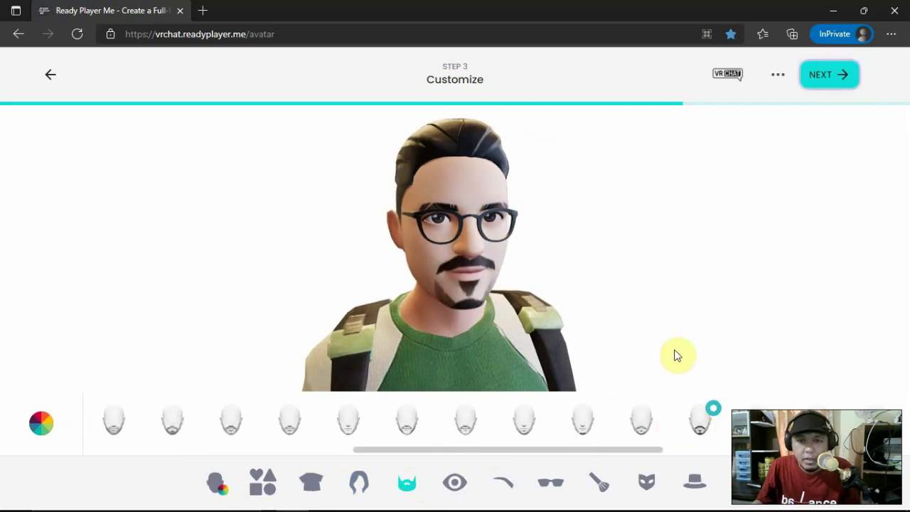
{"action": "left_click_drag", "start_coordinate": [563, 340], "coordinate": [521, 348]}
{"action": "left_click", "coordinate": [876, 425]}
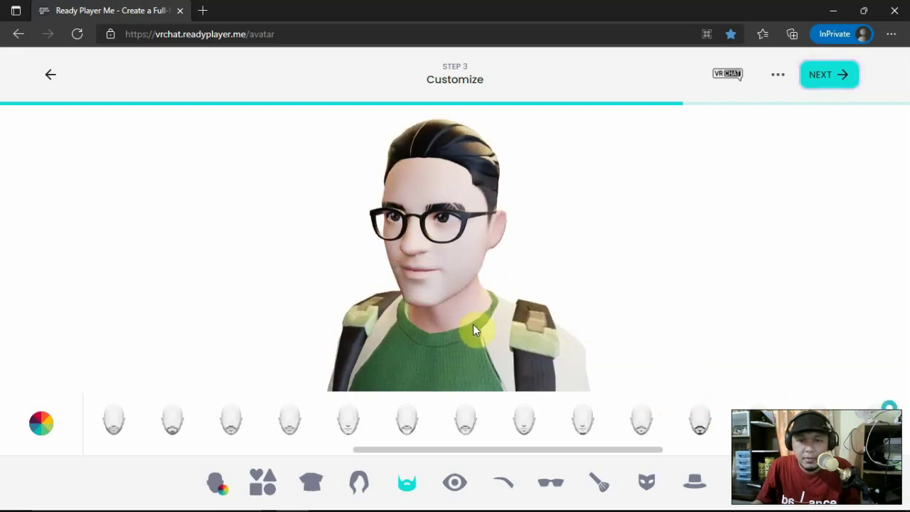
{"action": "left_click_drag", "start_coordinate": [473, 324], "coordinate": [495, 331]}
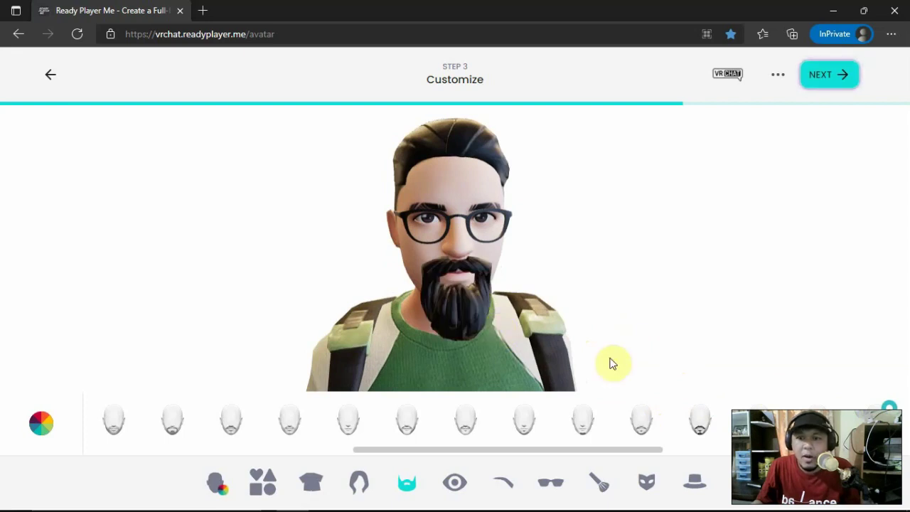
{"action": "left_click", "coordinate": [823, 425]}
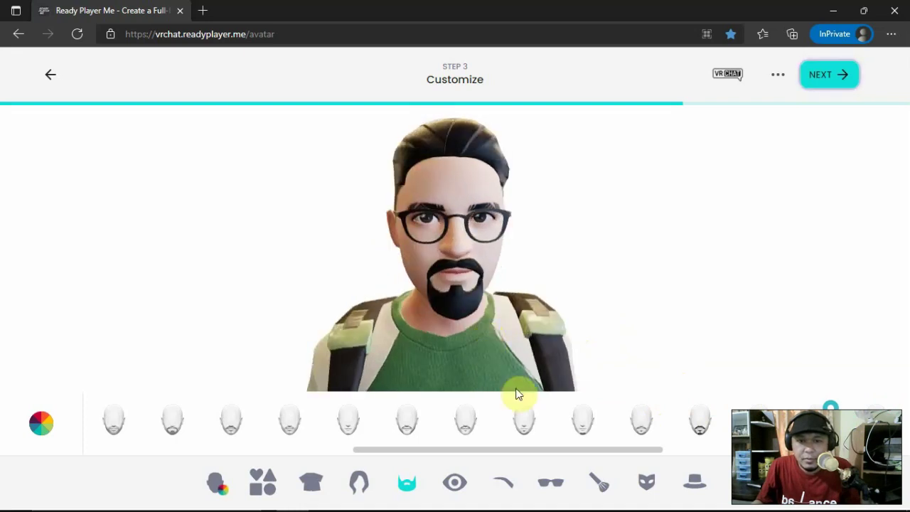
{"action": "left_click", "coordinate": [463, 424]}
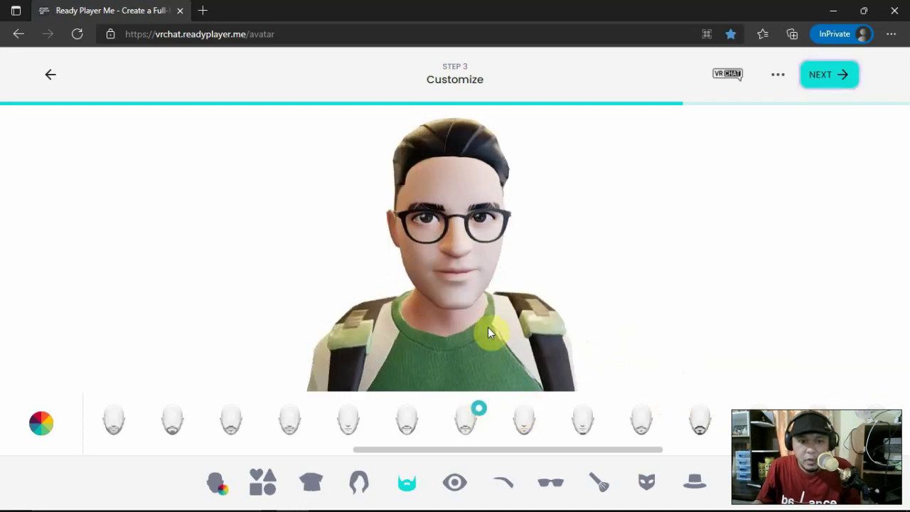
{"action": "left_click_drag", "start_coordinate": [463, 342], "coordinate": [410, 340]}
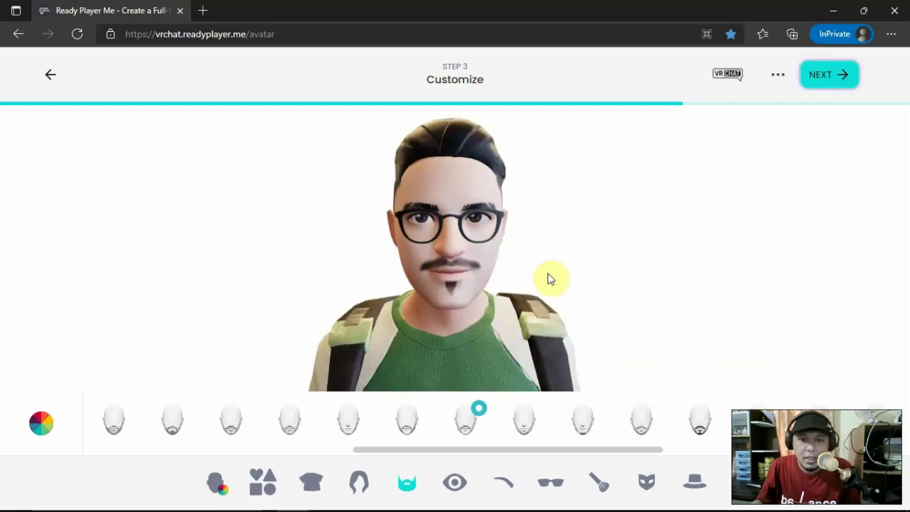
Give the avatar green cat eyes with slit pupils.
{"action": "left_click", "coordinate": [469, 481]}
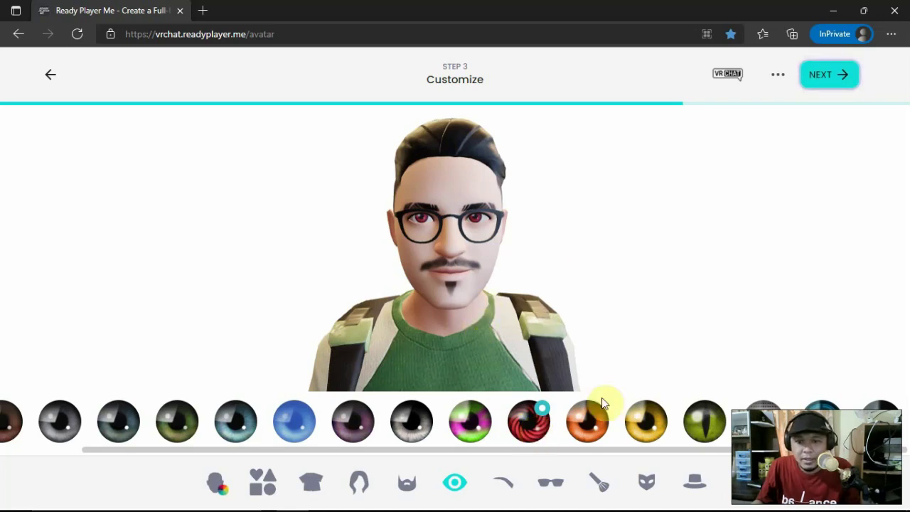
{"action": "left_click", "coordinate": [707, 425]}
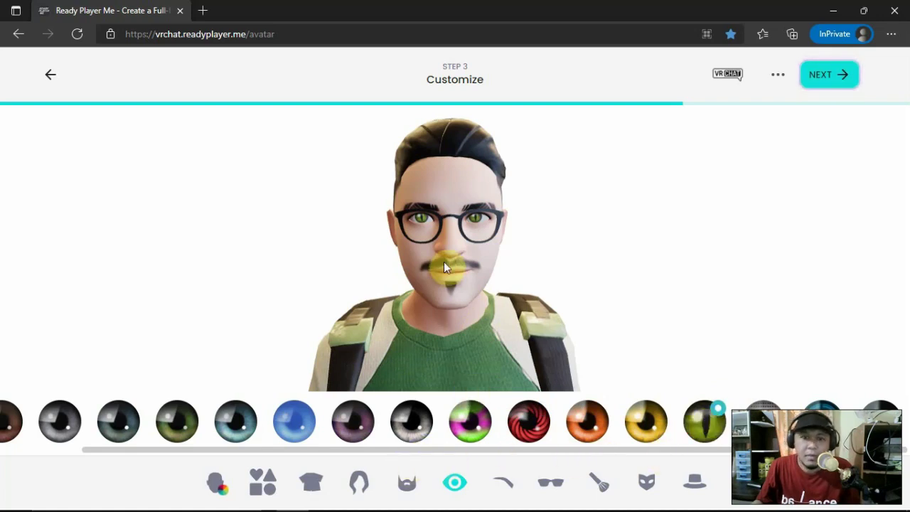
Browse eyebrow and glasses styles, ending on the face paint and makeup choices.
{"action": "left_click", "coordinate": [504, 483]}
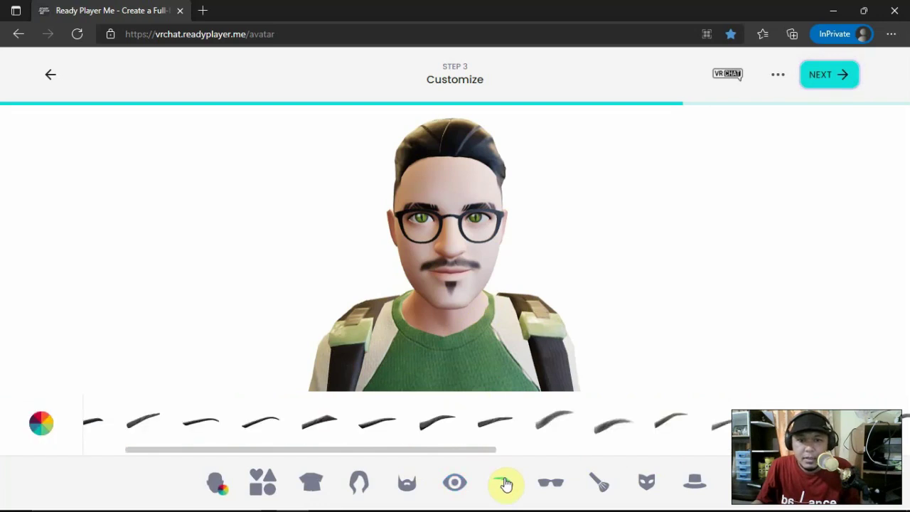
{"action": "left_click_drag", "start_coordinate": [470, 450], "coordinate": [752, 449]}
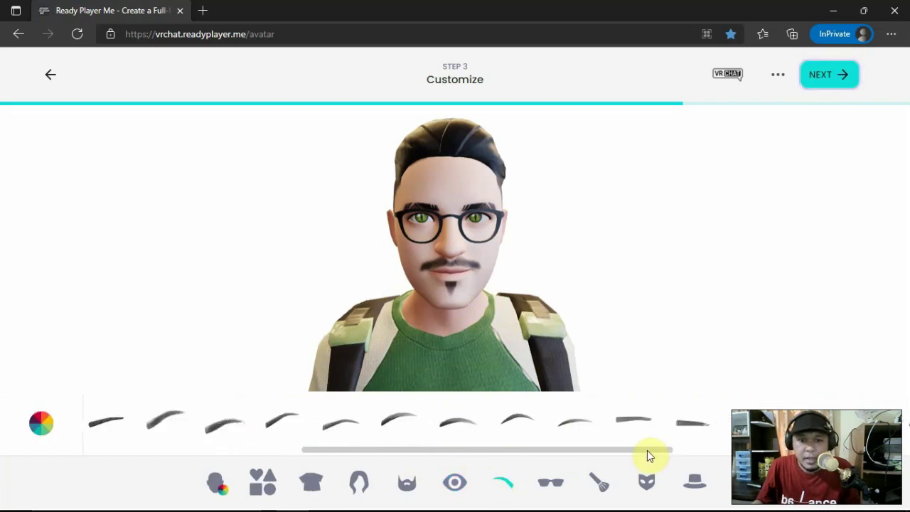
{"action": "left_click", "coordinate": [632, 421]}
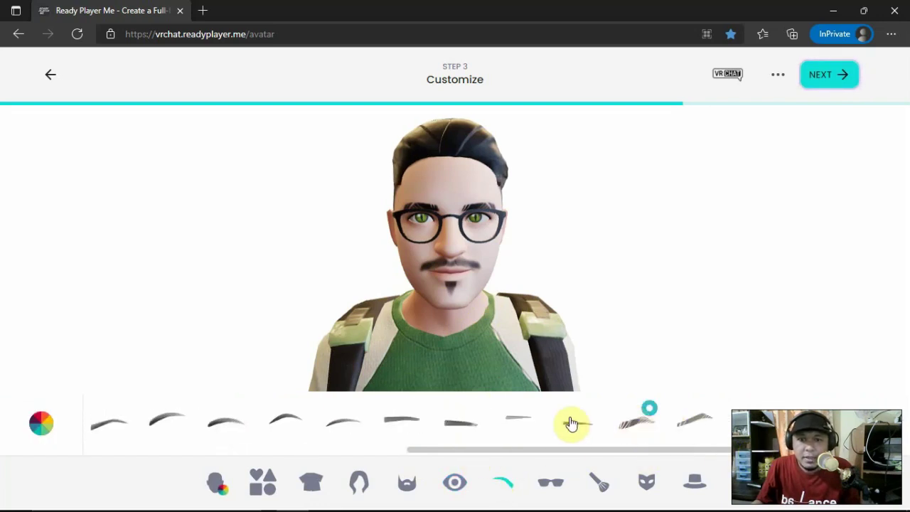
{"action": "left_click_drag", "start_coordinate": [622, 455], "coordinate": [472, 471]}
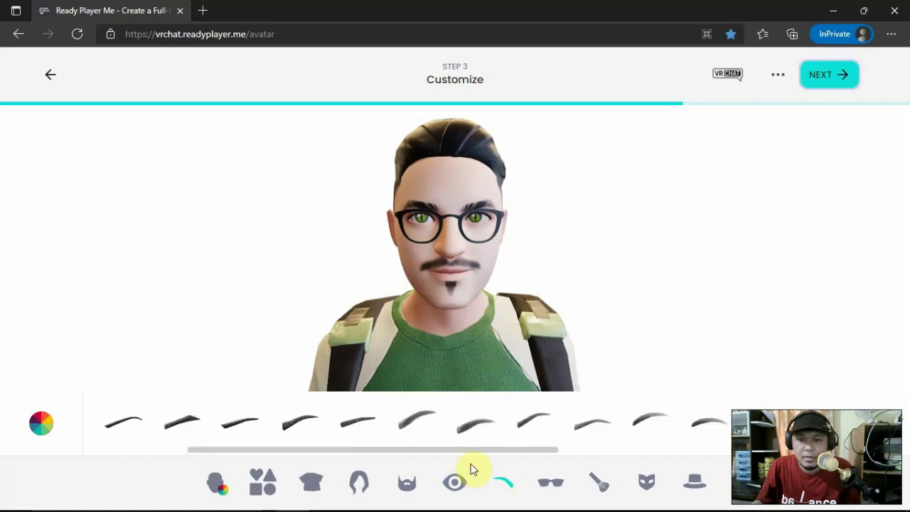
{"action": "left_click", "coordinate": [550, 489]}
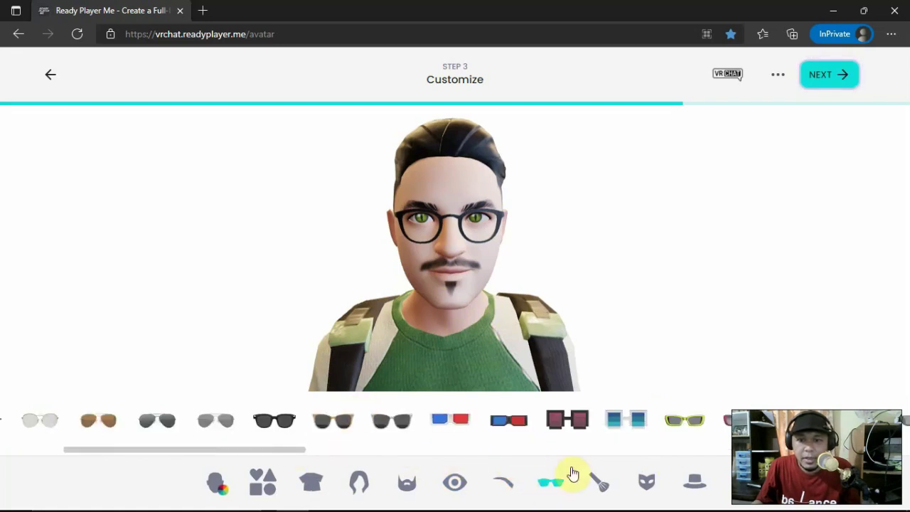
{"action": "left_click", "coordinate": [595, 483]}
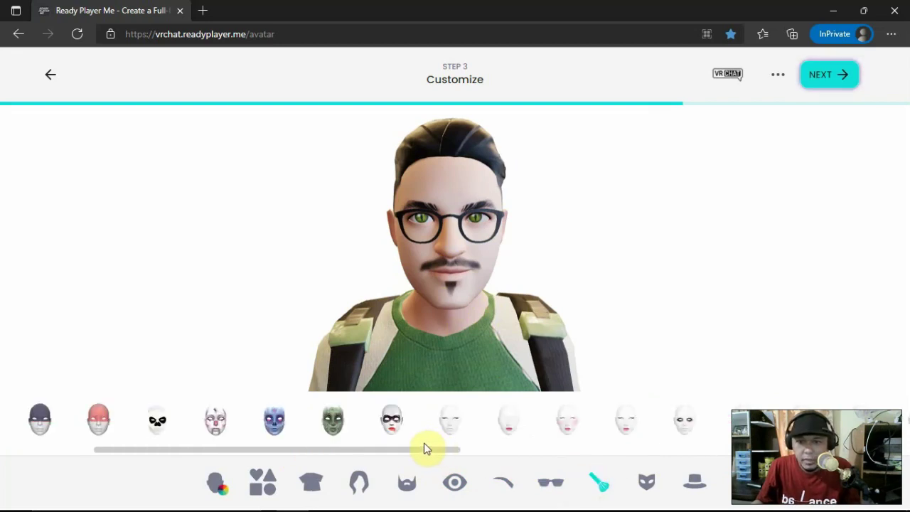
Preview subtle eye makeup, a black eye mask with red lips, and red flame face paint.
{"action": "left_click", "coordinate": [685, 427]}
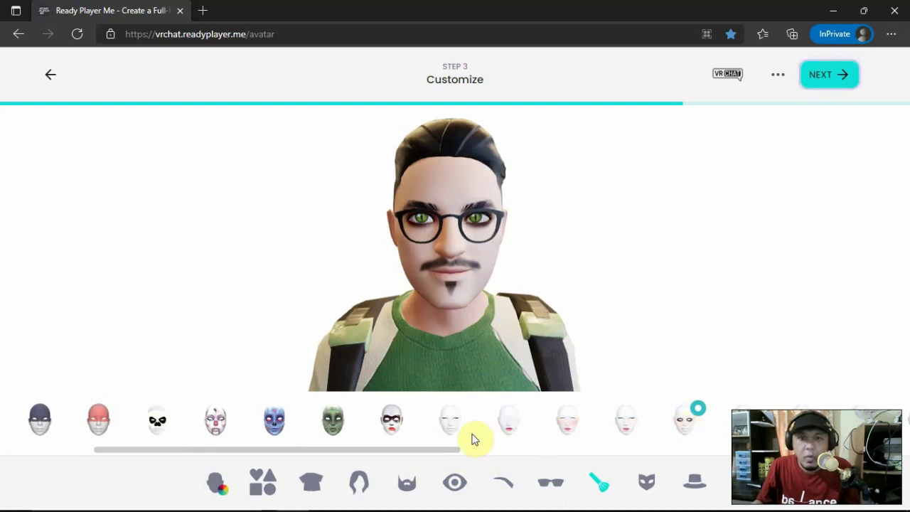
{"action": "left_click", "coordinate": [392, 427]}
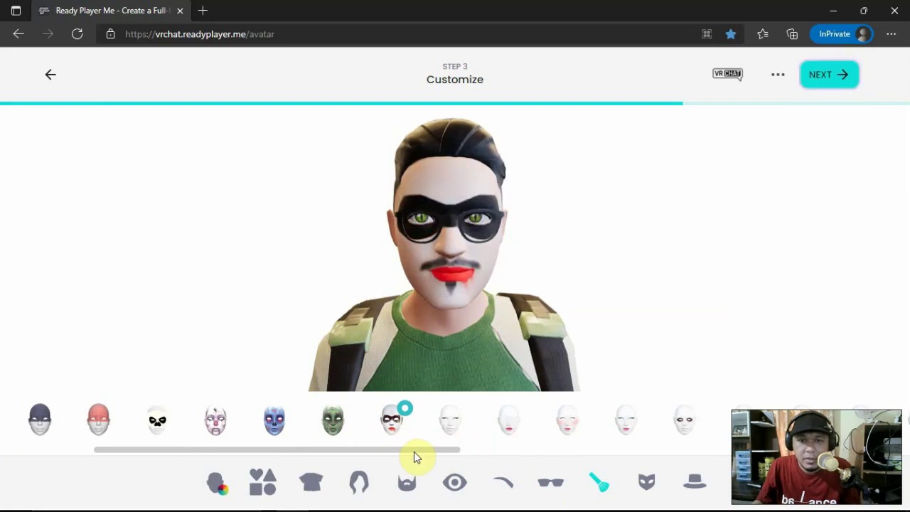
{"action": "left_click_drag", "start_coordinate": [416, 453], "coordinate": [557, 452]}
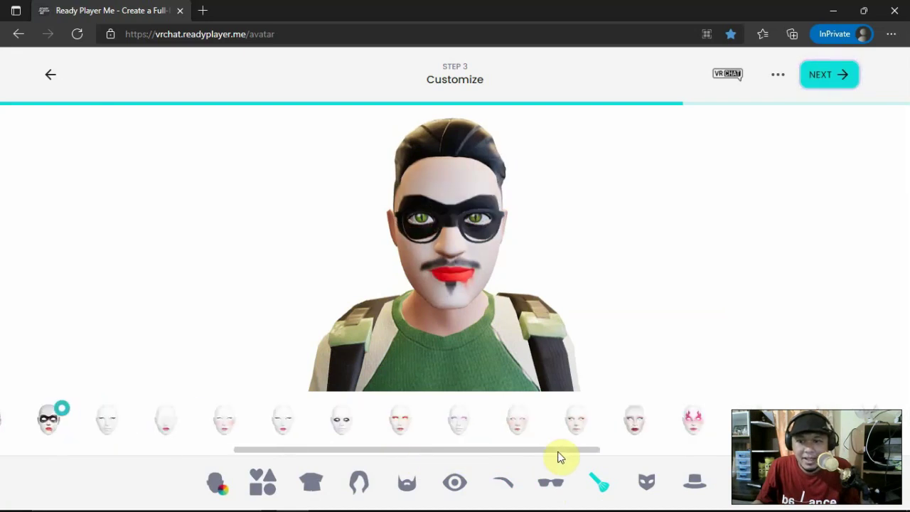
{"action": "left_click", "coordinate": [694, 424]}
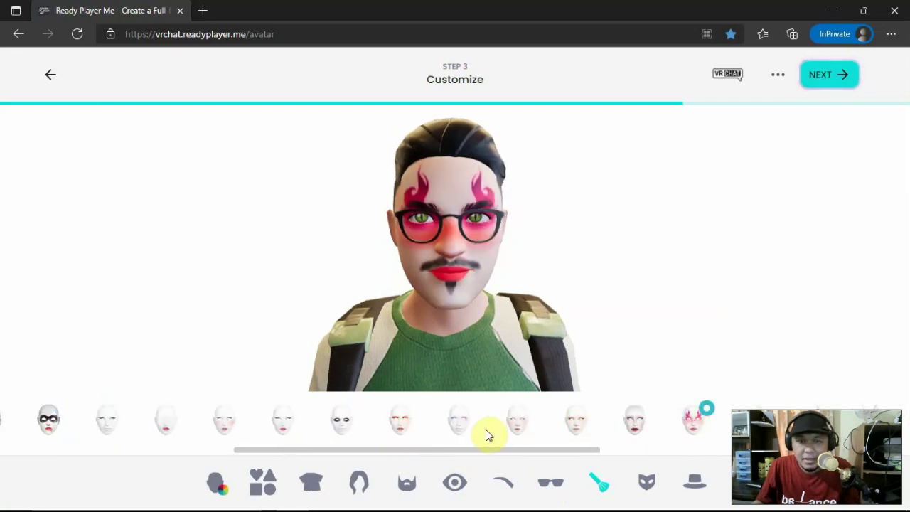
{"action": "mouse_move", "coordinate": [509, 451]}
{"action": "left_mouse_down"}
{"action": "mouse_move", "coordinate": [770, 456]}
{"action": "mouse_move", "coordinate": [243, 453]}
{"action": "left_mouse_up"}
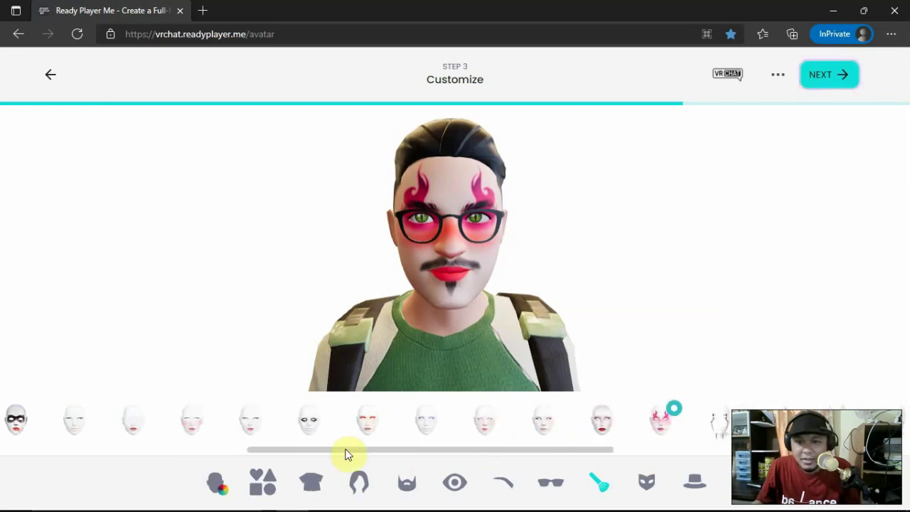
Try the skull face paint, then remove all face paint and show the mask choices.
{"action": "left_click", "coordinate": [96, 418]}
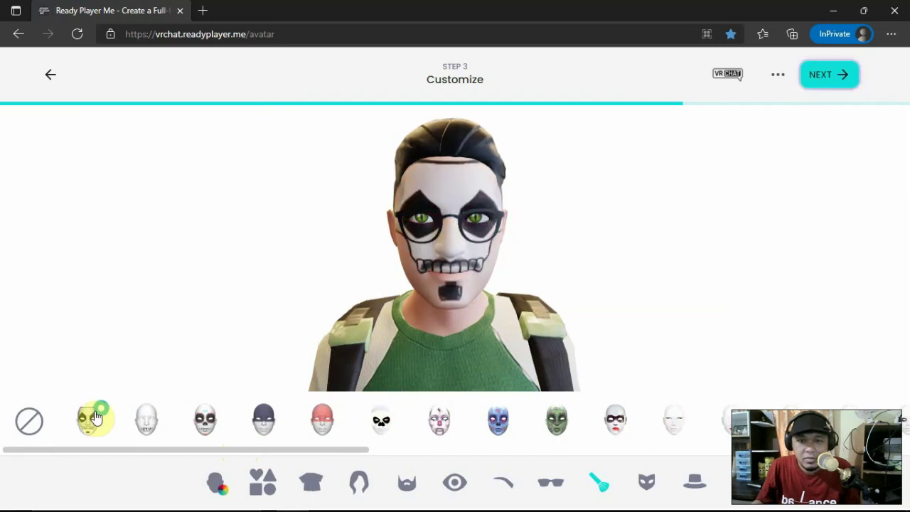
{"action": "left_click", "coordinate": [31, 421]}
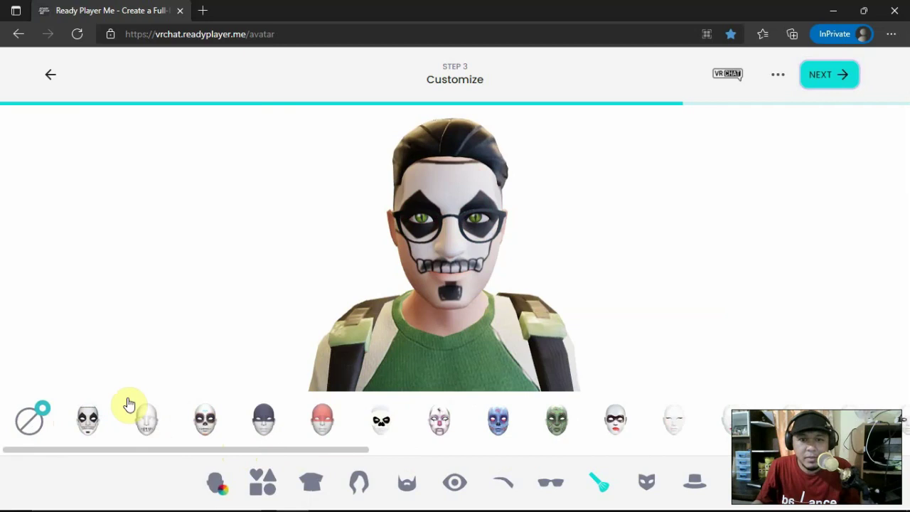
{"action": "left_click", "coordinate": [646, 482]}
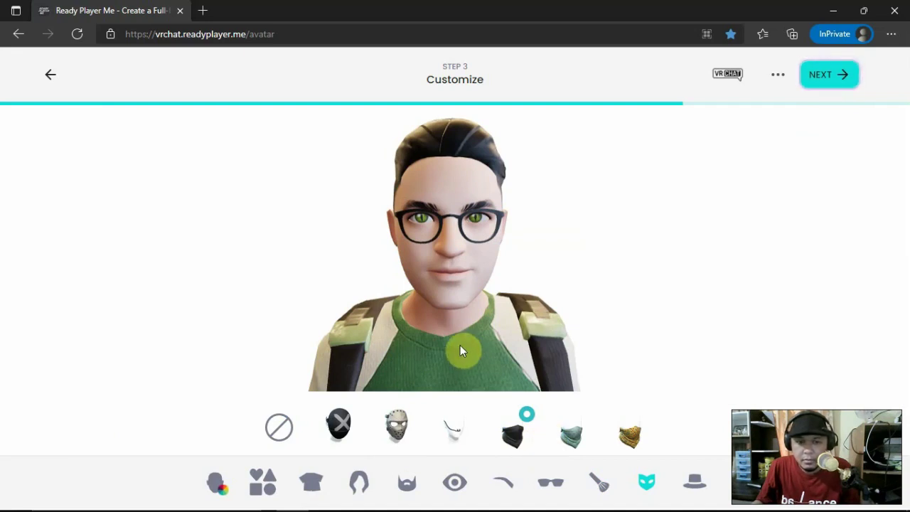
Turn the masked avatar to check its back, then bring up the hat choices.
{"action": "mouse_move", "coordinate": [460, 344]}
{"action": "left_mouse_down"}
{"action": "mouse_move", "coordinate": [567, 347]}
{"action": "mouse_move", "coordinate": [413, 356]}
{"action": "mouse_move", "coordinate": [517, 356]}
{"action": "mouse_move", "coordinate": [462, 358]}
{"action": "mouse_move", "coordinate": [472, 316]}
{"action": "left_mouse_up"}
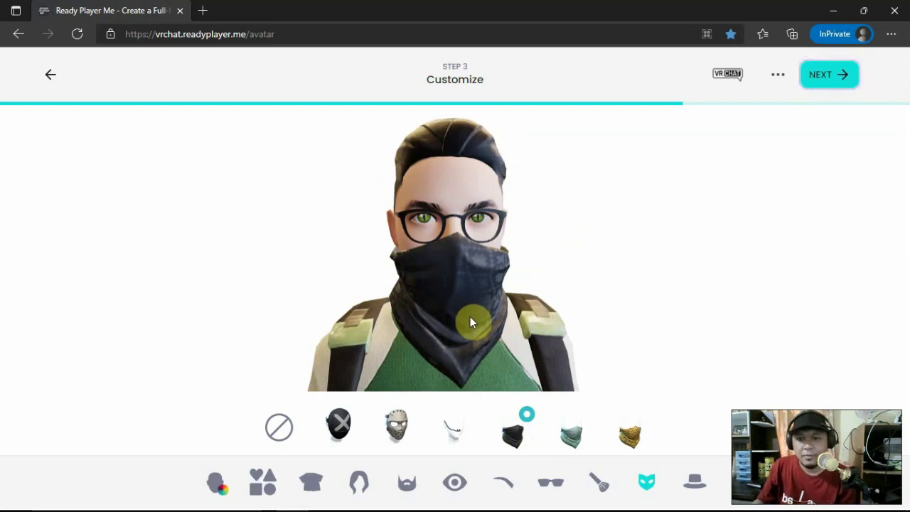
{"action": "left_click", "coordinate": [694, 482]}
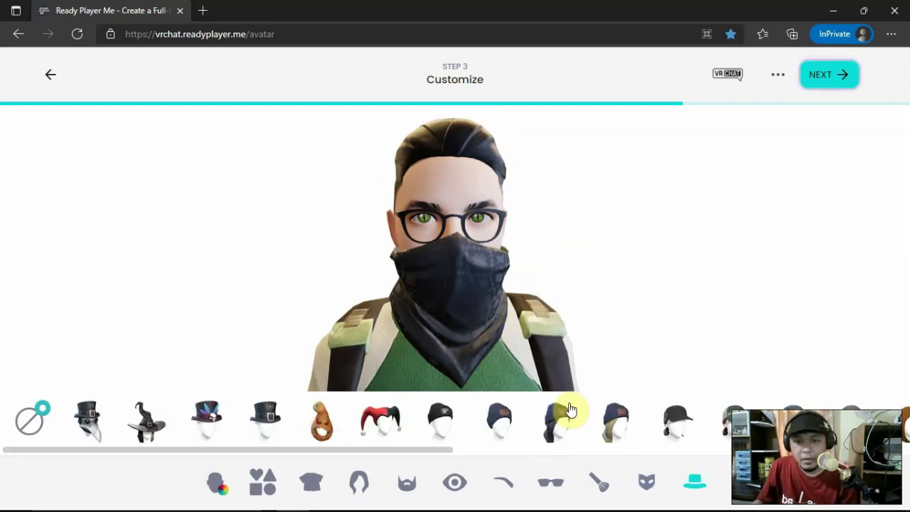
Put the black beanie on the avatar and inspect the full-body outfit from all sides.
{"action": "left_click", "coordinate": [444, 425]}
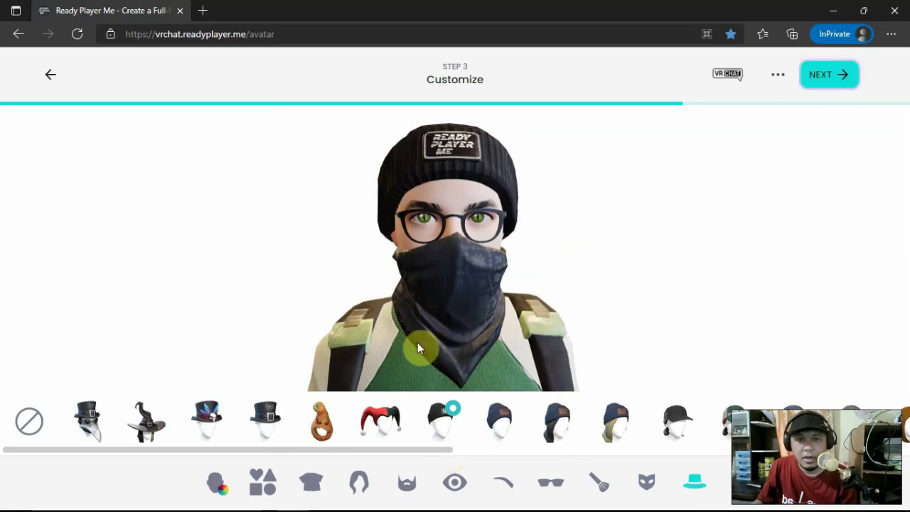
{"action": "mouse_move", "coordinate": [417, 343]}
{"action": "left_mouse_down"}
{"action": "mouse_move", "coordinate": [543, 338]}
{"action": "mouse_move", "coordinate": [436, 347]}
{"action": "mouse_move", "coordinate": [541, 317]}
{"action": "left_mouse_up"}
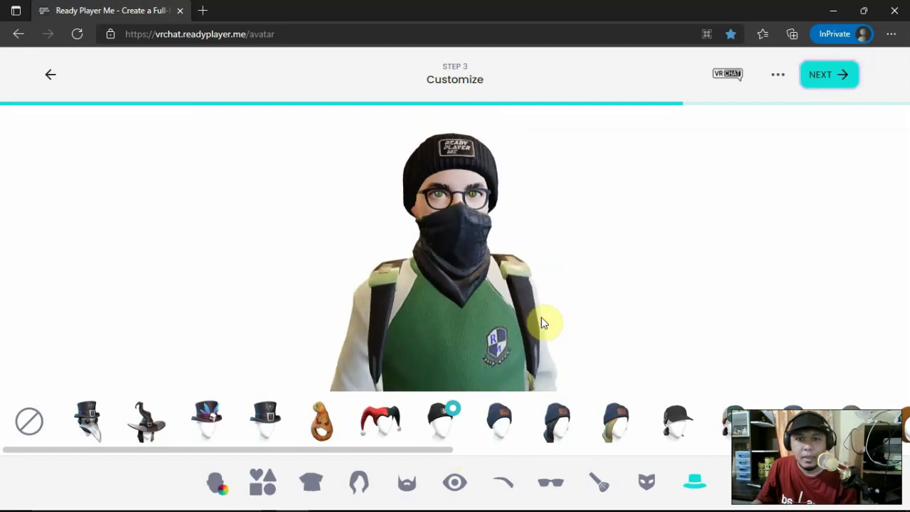
{"action": "scroll", "coordinate": [541, 317], "scroll_direction": "down", "scroll_amount": 5}
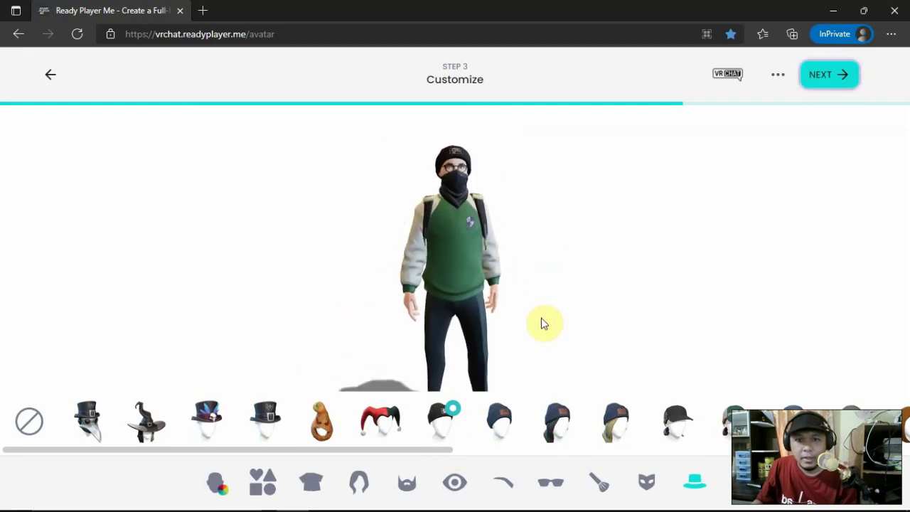
{"action": "mouse_move", "coordinate": [451, 321]}
{"action": "left_mouse_down"}
{"action": "mouse_move", "coordinate": [605, 311]}
{"action": "mouse_move", "coordinate": [338, 311]}
{"action": "mouse_move", "coordinate": [455, 315]}
{"action": "left_mouse_up"}
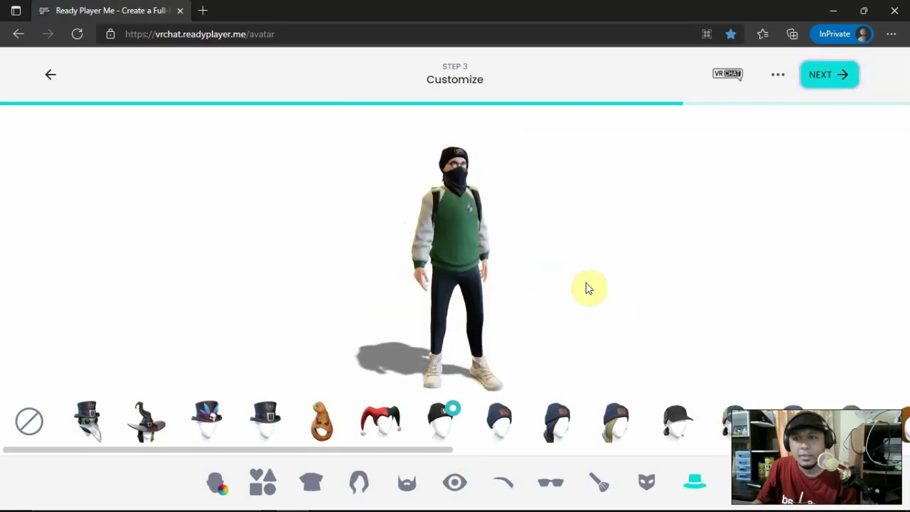
Finish the avatar, continue without signup, and scroll to the Download the avatar link.
{"action": "left_click", "coordinate": [839, 75]}
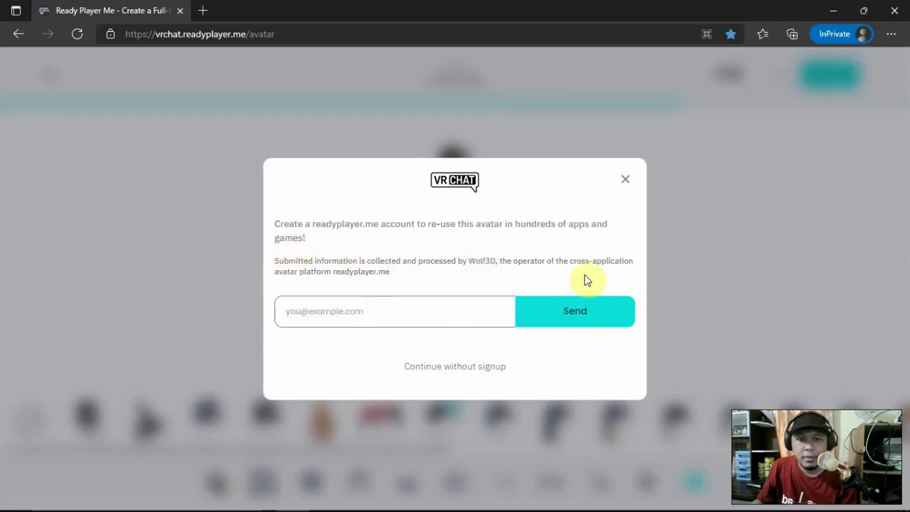
{"action": "left_click", "coordinate": [451, 368]}
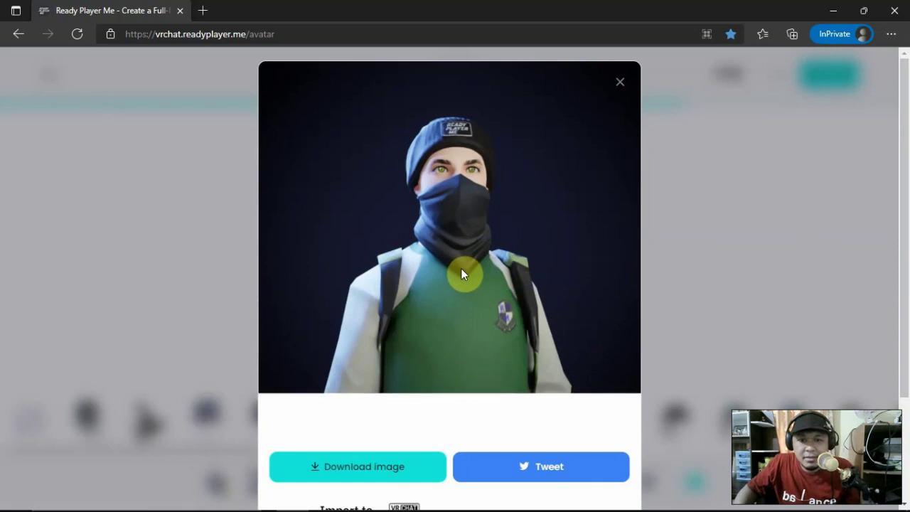
{"action": "scroll", "coordinate": [461, 270], "scroll_direction": "down", "scroll_amount": 2}
{"action": "scroll", "coordinate": [461, 271], "scroll_direction": "up", "scroll_amount": 2}
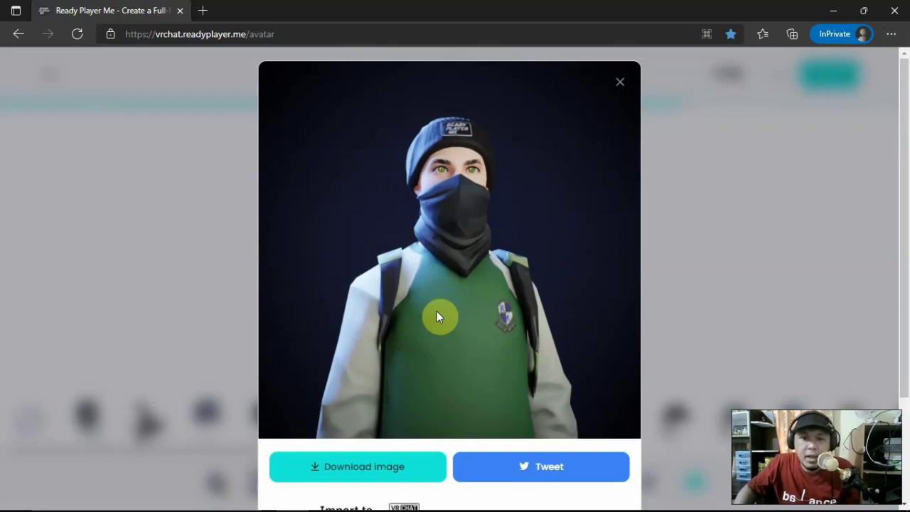
{"action": "scroll", "coordinate": [462, 315], "scroll_direction": "down", "scroll_amount": 2}
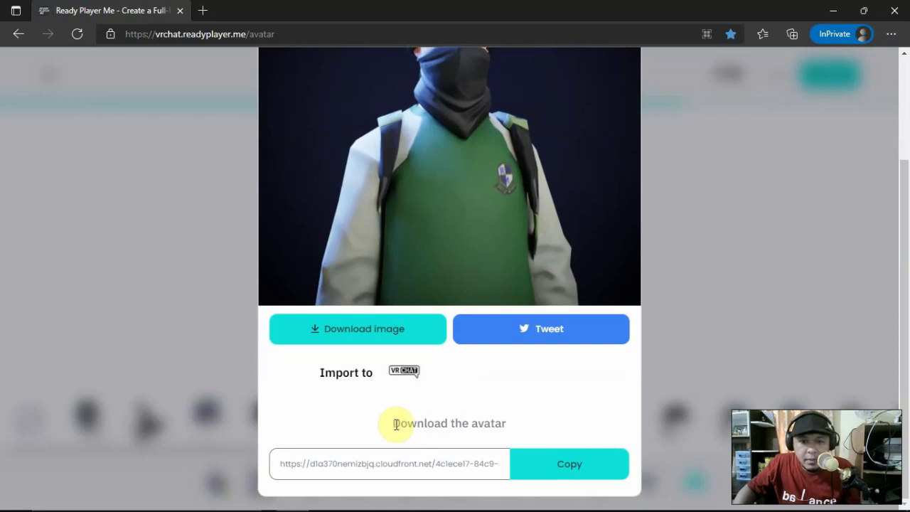
Copy the avatar's download link and open it in a new tab to download the .fbx.
{"action": "left_click_drag", "start_coordinate": [392, 427], "coordinate": [518, 430]}
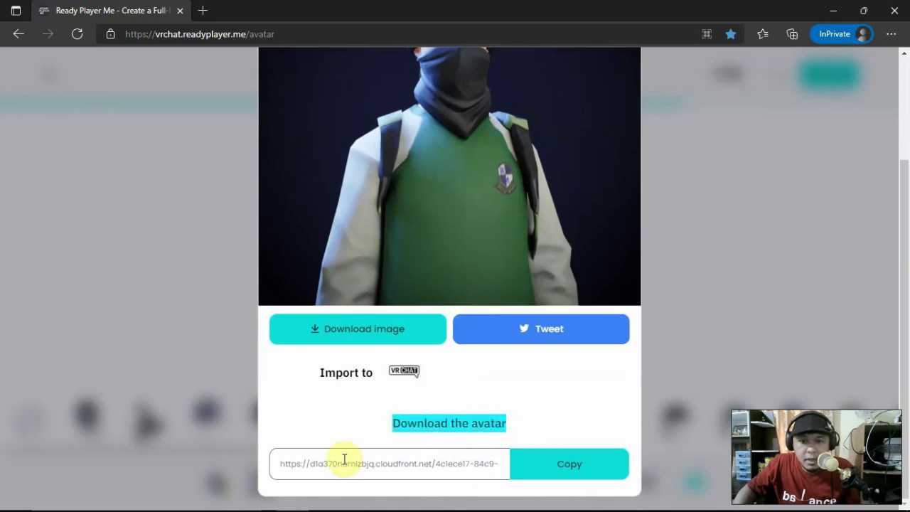
{"action": "left_click", "coordinate": [546, 472]}
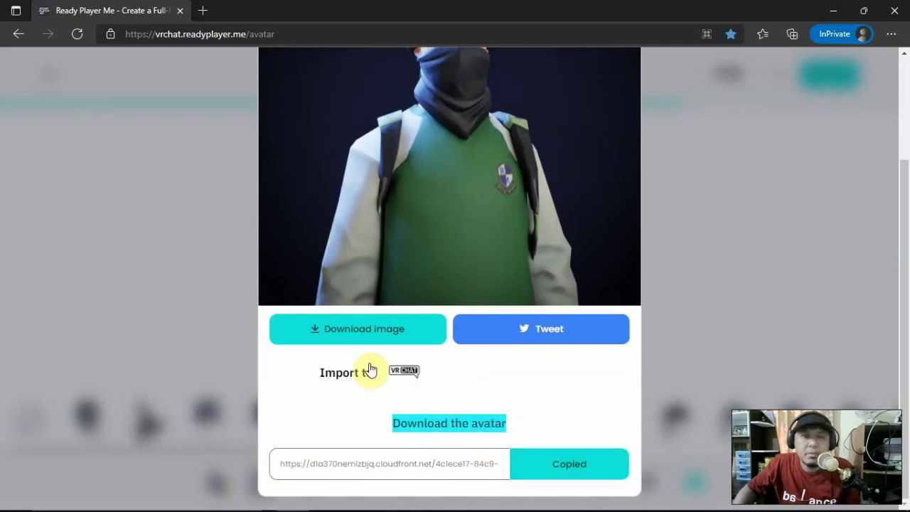
{"action": "left_click", "coordinate": [204, 11]}
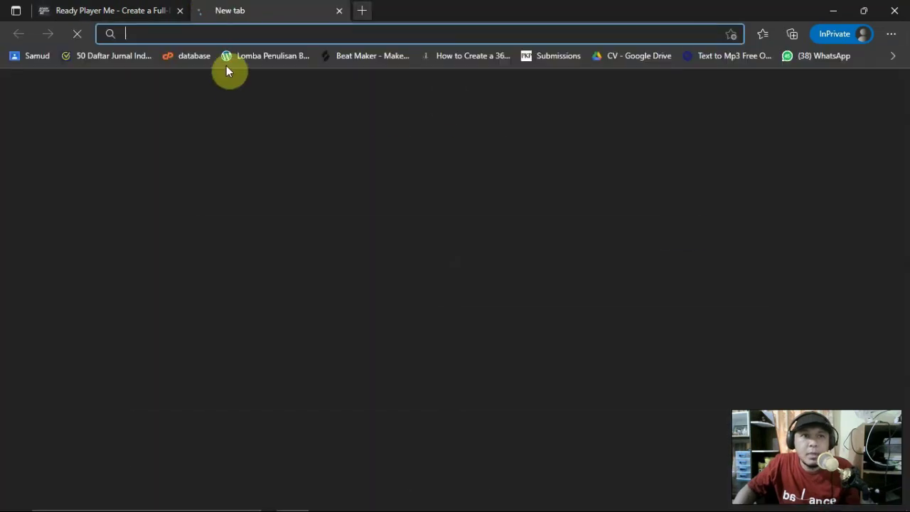
{"action": "key", "text": "ctrl+v"}
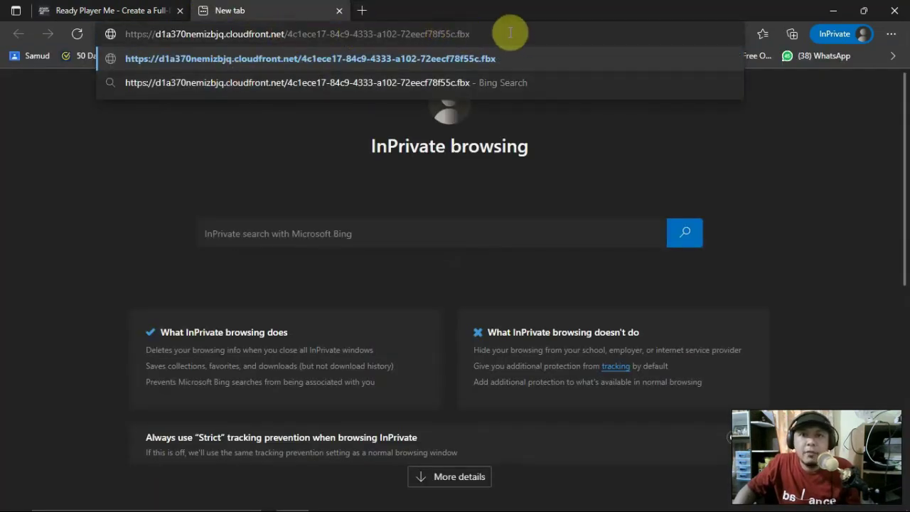
{"action": "key", "text": "Return"}
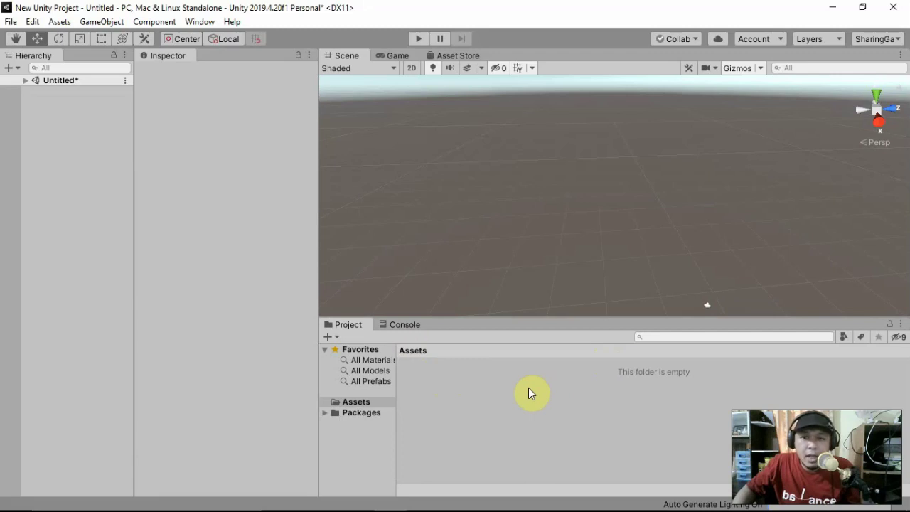
Create a folder named Model in the project's Assets.
{"action": "right_click", "coordinate": [517, 426]}
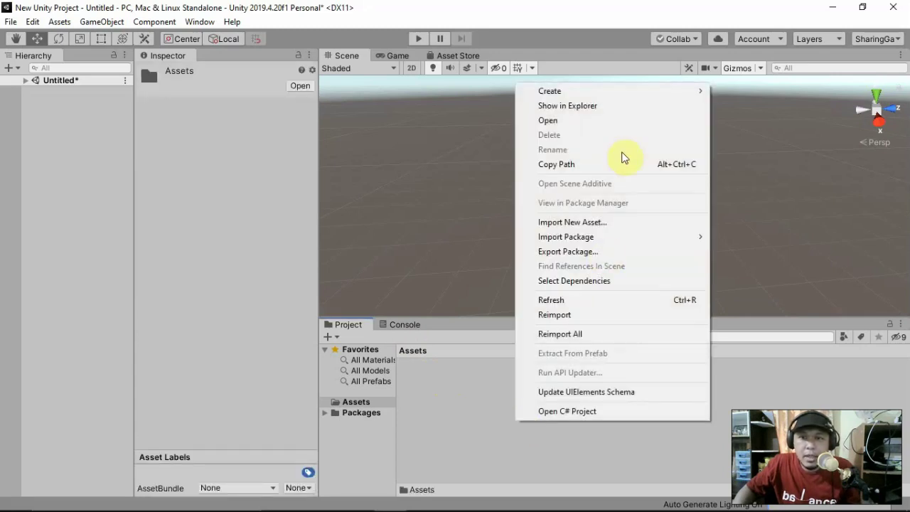
{"action": "mouse_move", "coordinate": [623, 94]}
{"action": "left_click", "coordinate": [744, 34]}
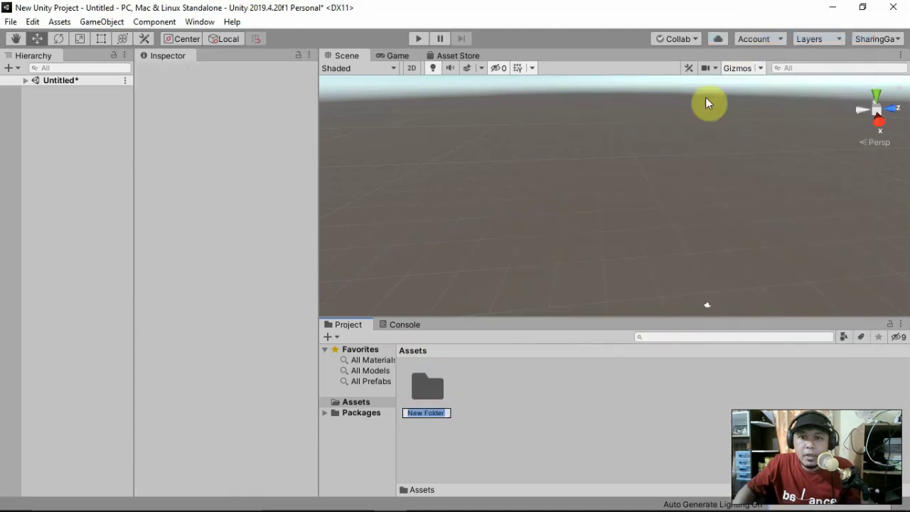
{"action": "type", "text": "Model"}
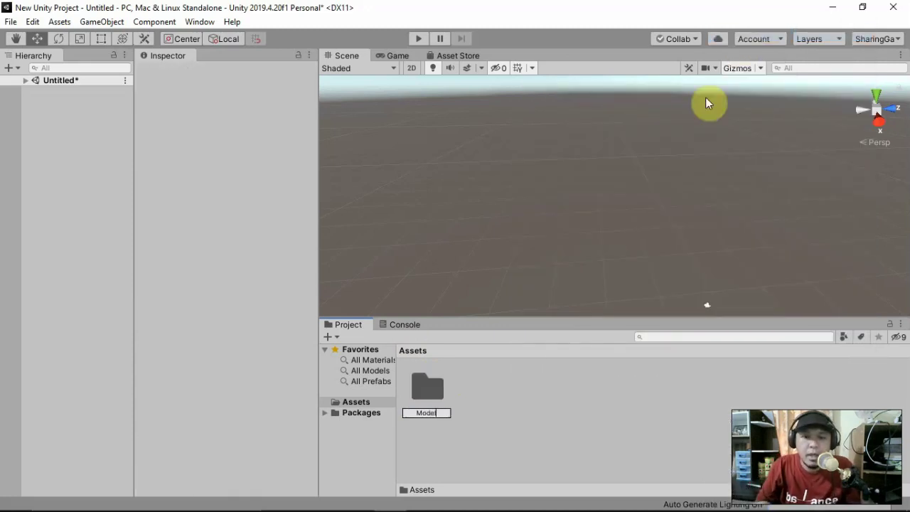
{"action": "key", "text": "Return"}
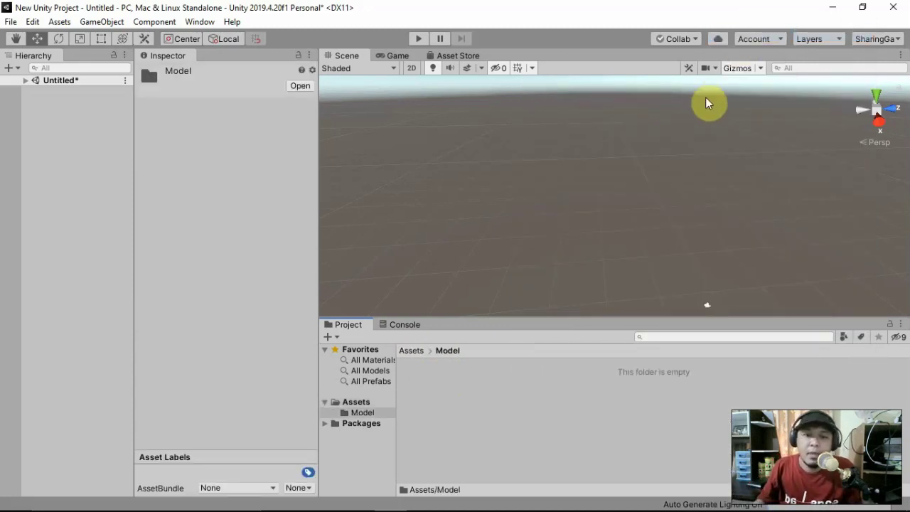
Import the downloaded avatar .fbx from Downloads into the Model folder via Import New Asset.
{"action": "right_click", "coordinate": [494, 414]}
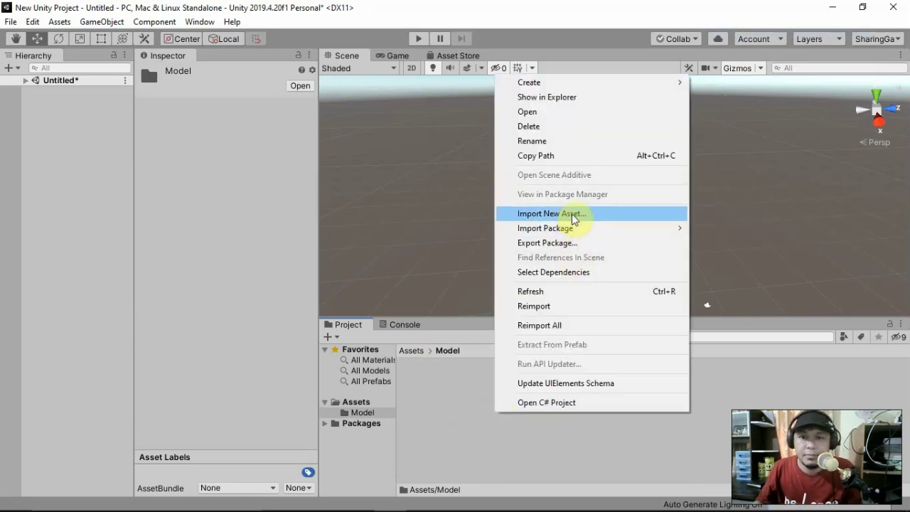
{"action": "left_click", "coordinate": [575, 215]}
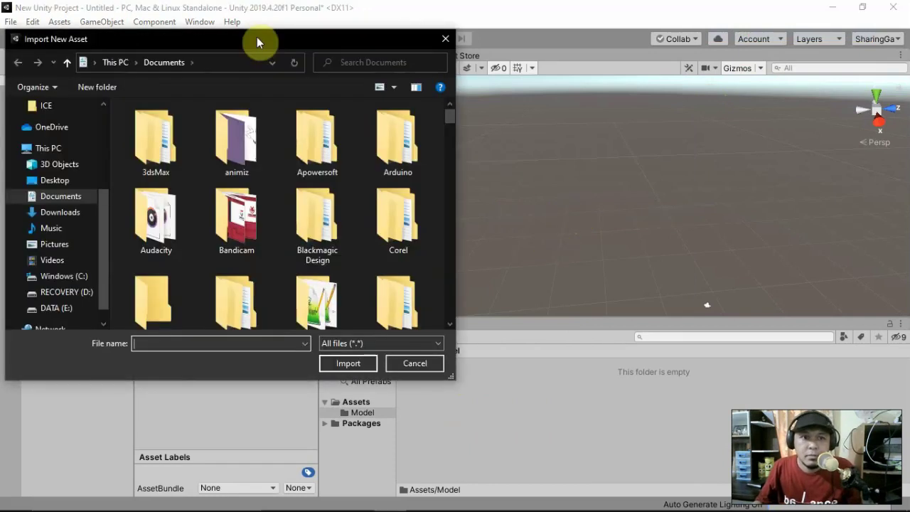
{"action": "left_click_drag", "start_coordinate": [257, 41], "coordinate": [528, 48]}
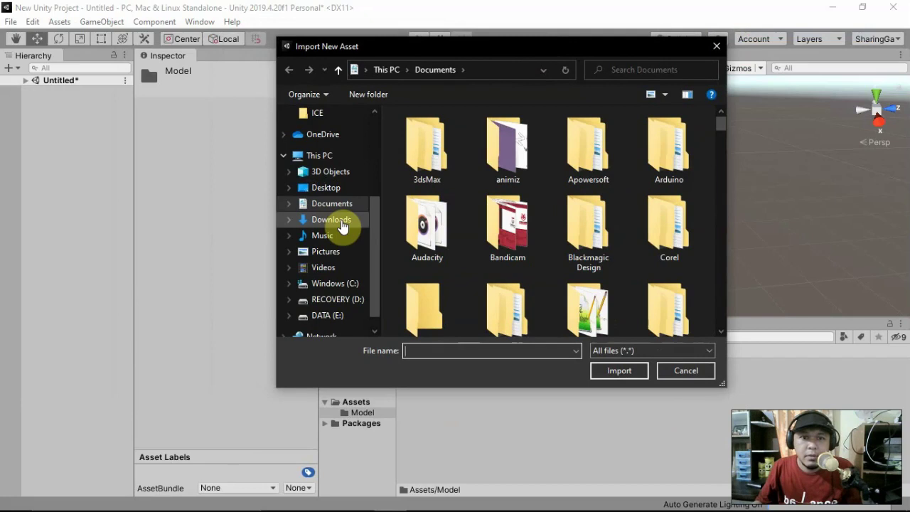
{"action": "left_click", "coordinate": [343, 222]}
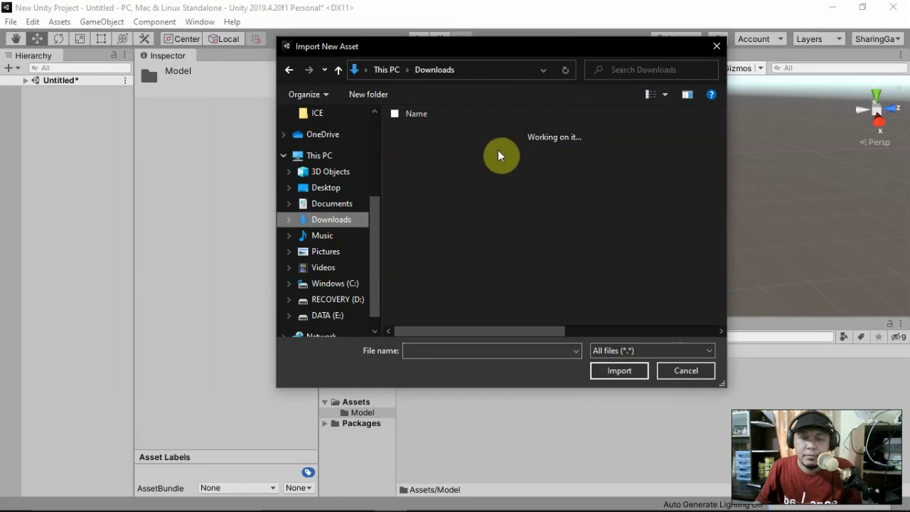
{"action": "left_click", "coordinate": [499, 152]}
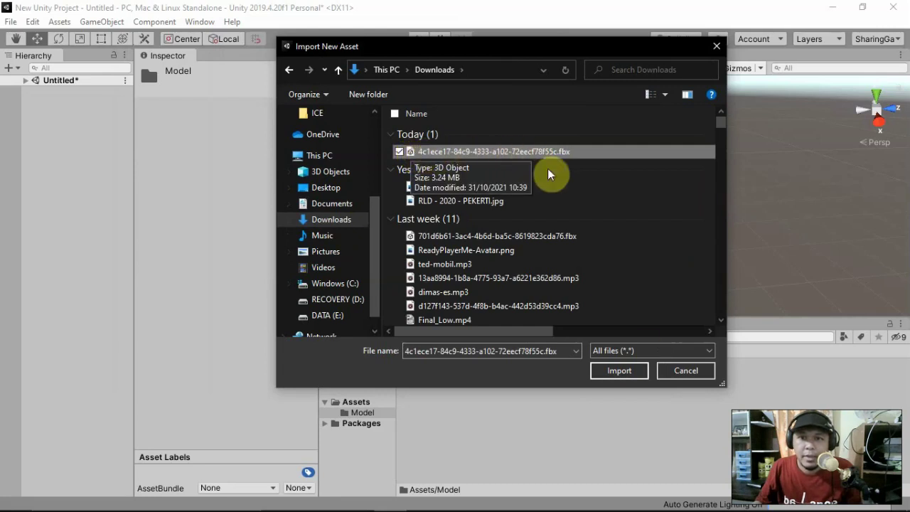
{"action": "left_click", "coordinate": [632, 373]}
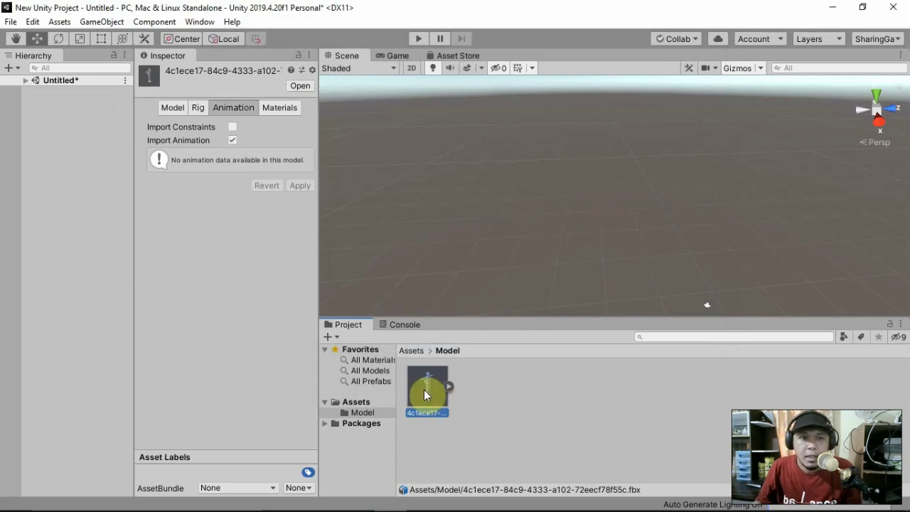
Review the avatar .fbx's Model, Rig and Animation import settings and its preview.
{"action": "left_click", "coordinate": [172, 110]}
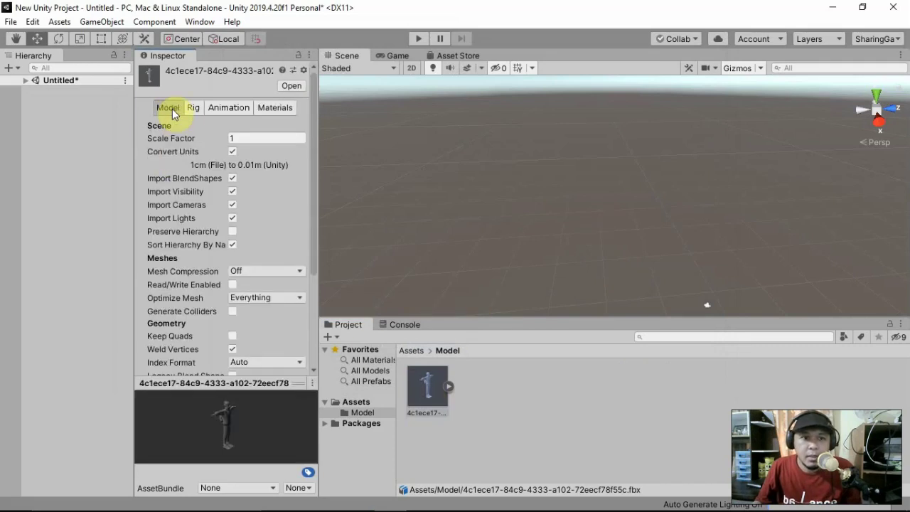
{"action": "left_click_drag", "start_coordinate": [206, 383], "coordinate": [211, 282]}
{"action": "left_click_drag", "start_coordinate": [226, 326], "coordinate": [164, 373]}
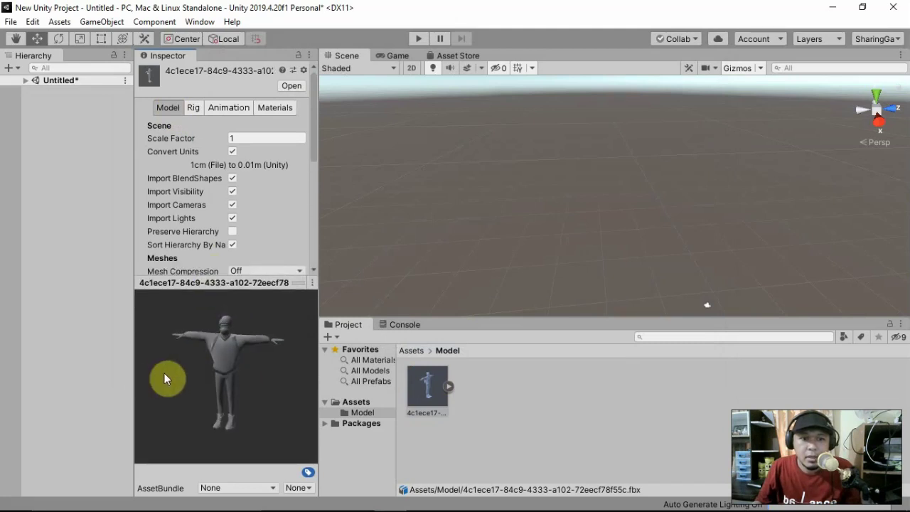
{"action": "left_click", "coordinate": [193, 108]}
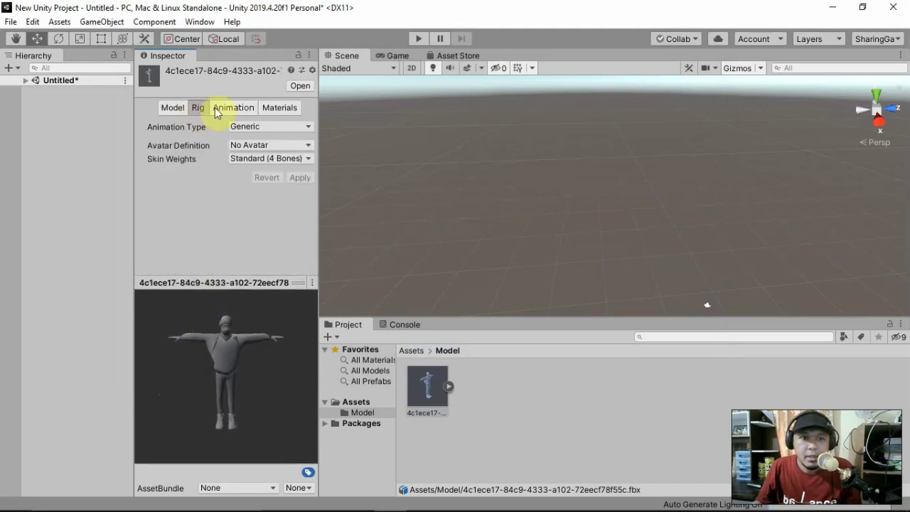
{"action": "left_click", "coordinate": [224, 108]}
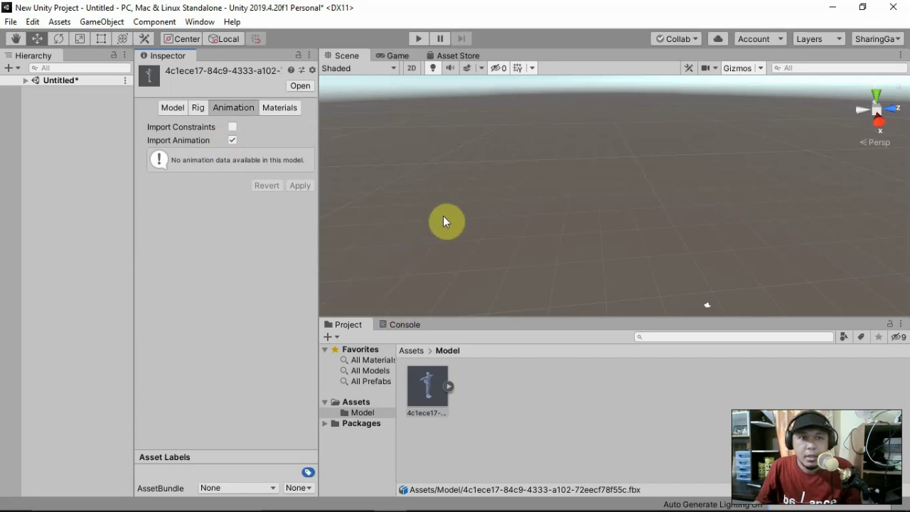
Add a Plane to the scene and set its scale to 3 on X, Y and Z.
{"action": "left_click", "coordinate": [26, 81]}
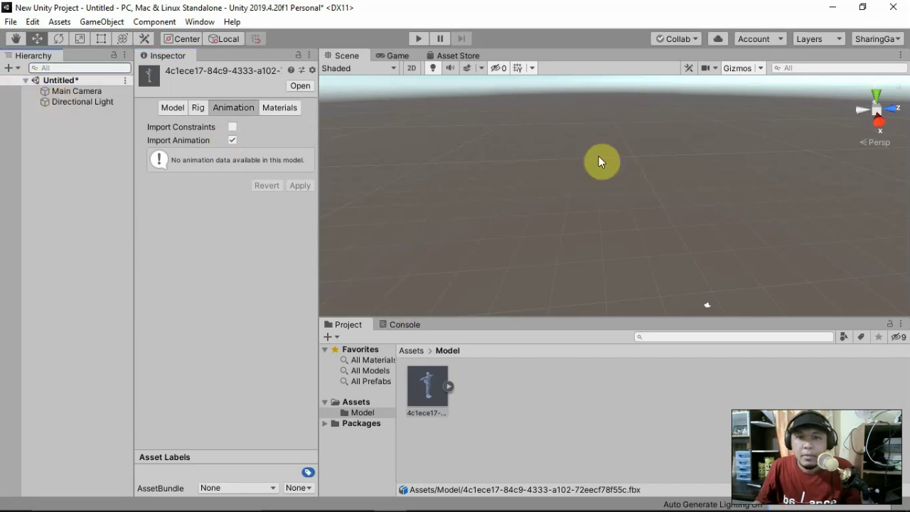
{"action": "middle_click_drag", "start_coordinate": [599, 162], "coordinate": [545, 148]}
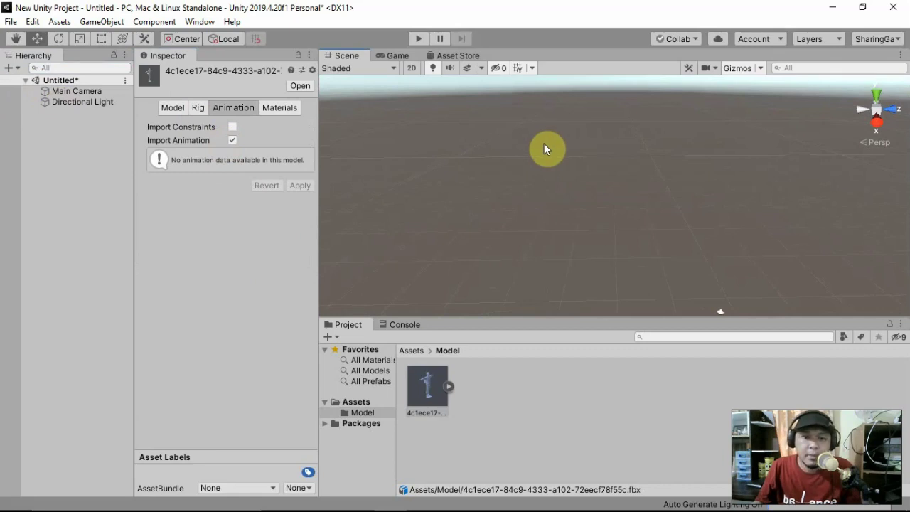
{"action": "left_click", "coordinate": [102, 21]}
{"action": "mouse_move", "coordinate": [130, 71]}
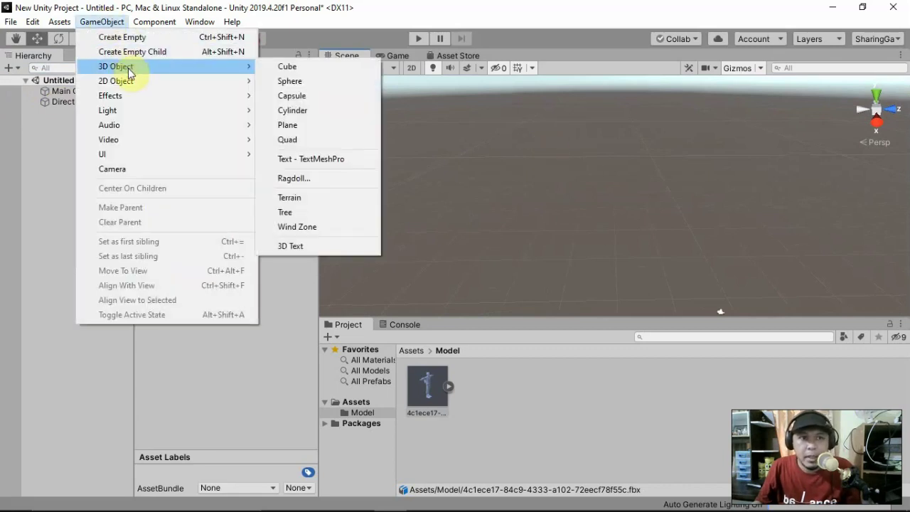
{"action": "left_click", "coordinate": [320, 131]}
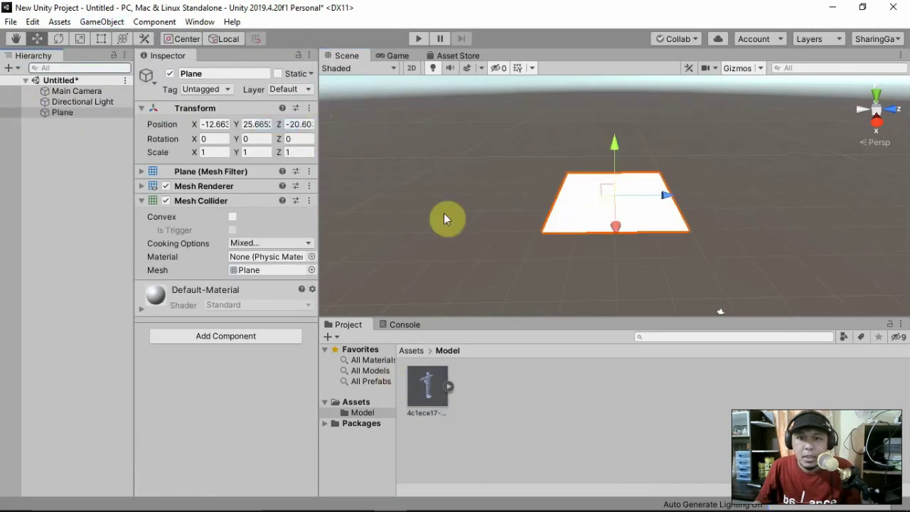
{"action": "left_click", "coordinate": [213, 152]}
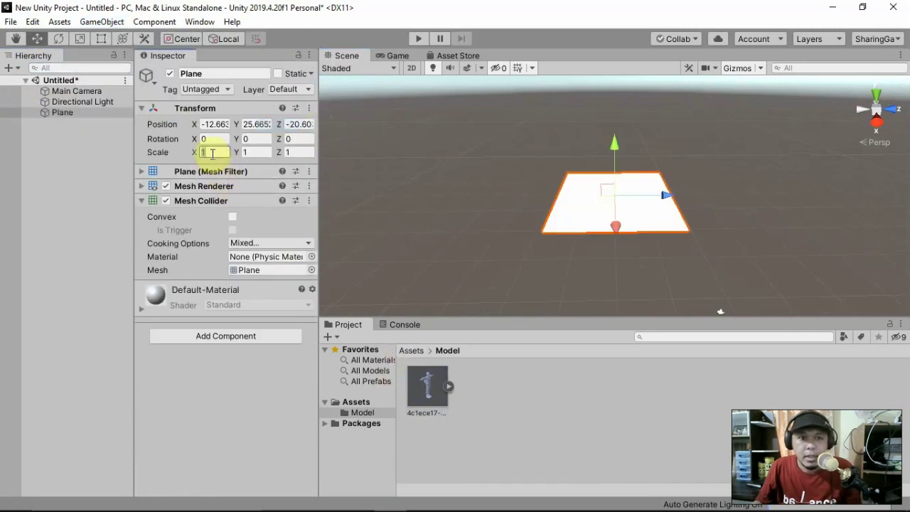
{"action": "type", "text": "3"}
{"action": "left_click", "coordinate": [258, 153]}
{"action": "type", "text": "3"}
{"action": "left_click", "coordinate": [298, 152]}
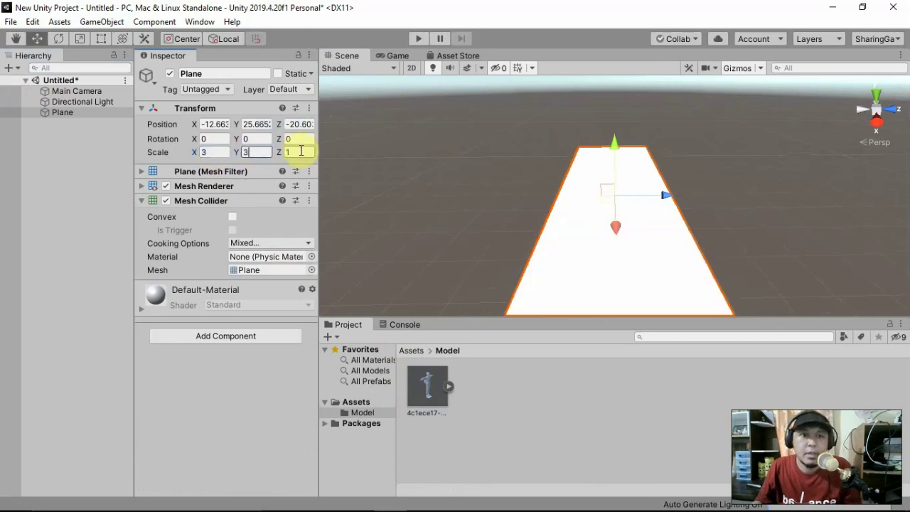
{"action": "type", "text": "3"}
{"action": "left_click", "coordinate": [348, 403]}
Create a material named Green in Assets with a green Albedo colour.
{"action": "right_click", "coordinate": [496, 431]}
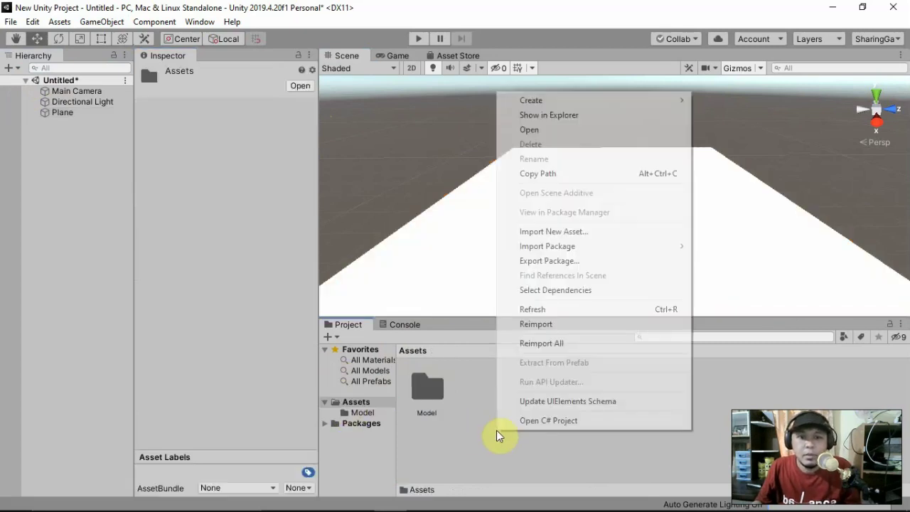
{"action": "mouse_move", "coordinate": [581, 101]}
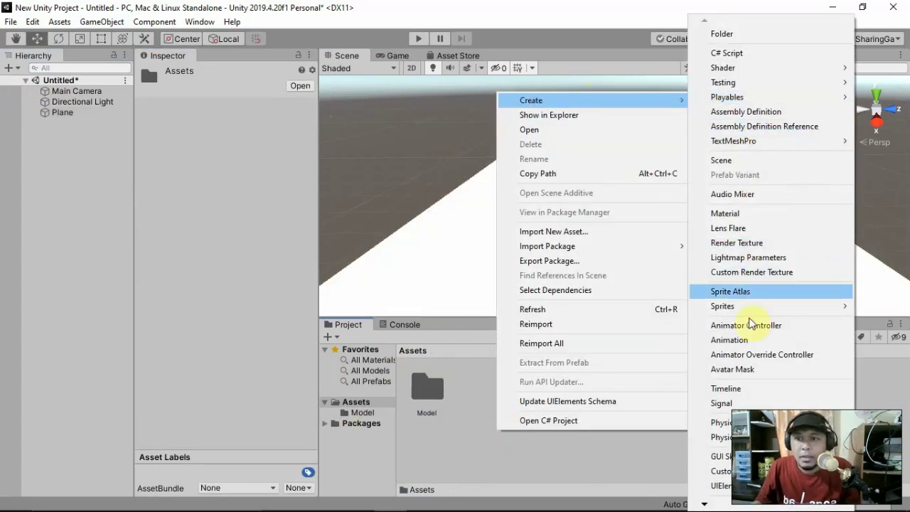
{"action": "left_click", "coordinate": [738, 213]}
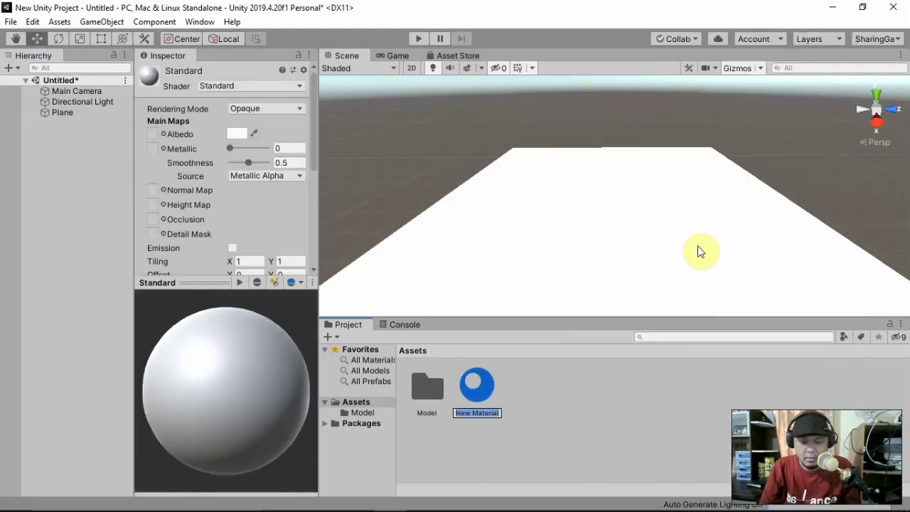
{"action": "type", "text": "Green"}
{"action": "key", "text": "Return"}
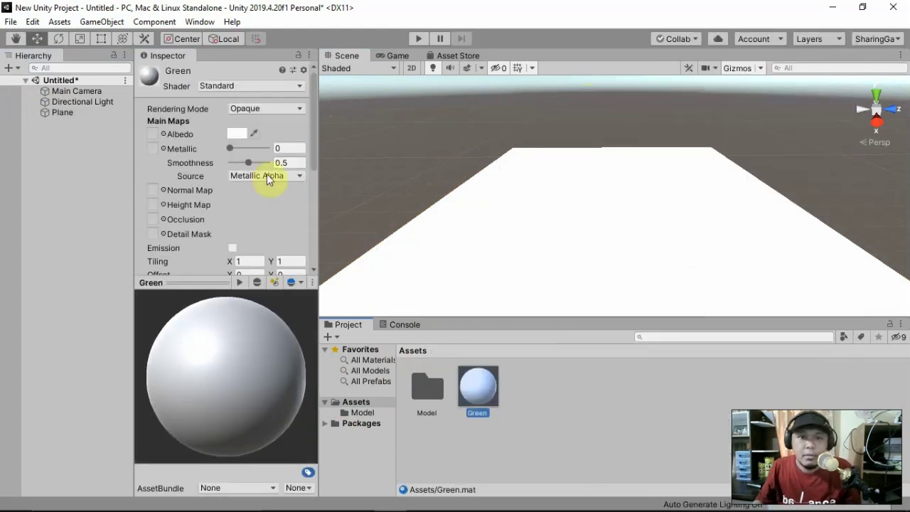
{"action": "left_click", "coordinate": [242, 136]}
{"action": "left_click", "coordinate": [254, 219]}
{"action": "left_click", "coordinate": [315, 264]}
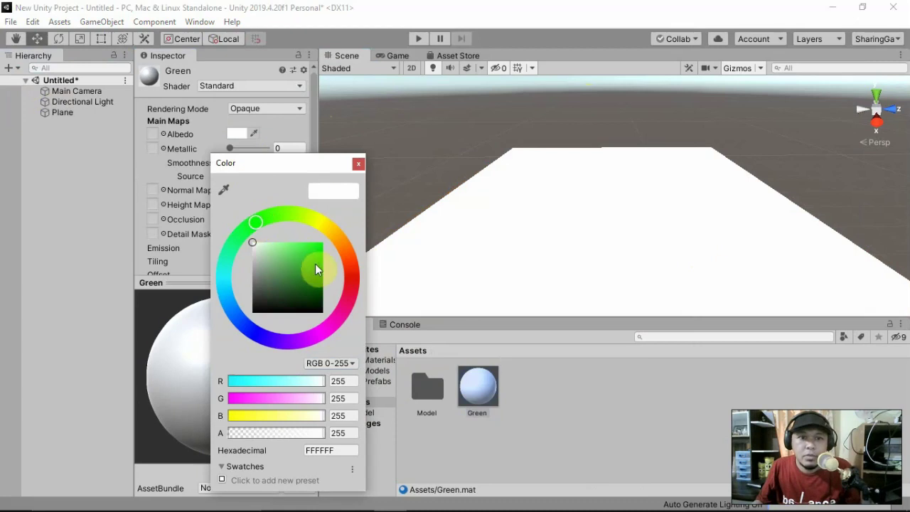
{"action": "left_click", "coordinate": [359, 165]}
Apply the Green material to the plane and select the avatar .fbx in the Model folder.
{"action": "left_click_drag", "start_coordinate": [478, 386], "coordinate": [569, 274]}
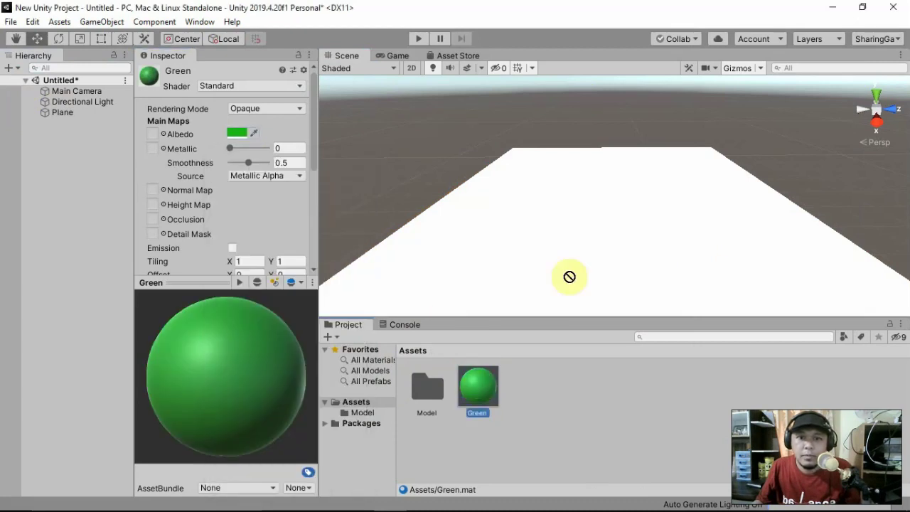
{"action": "double_click", "coordinate": [421, 389]}
{"action": "left_click", "coordinate": [421, 388]}
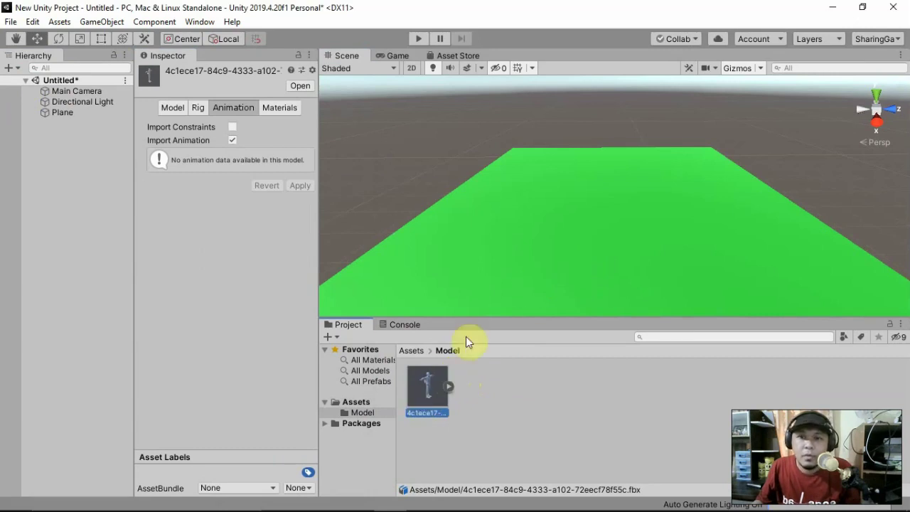
Place the avatar on the green plane, scale it to about 3.65, and raise it onto the floor.
{"action": "left_click_drag", "start_coordinate": [429, 391], "coordinate": [598, 226]}
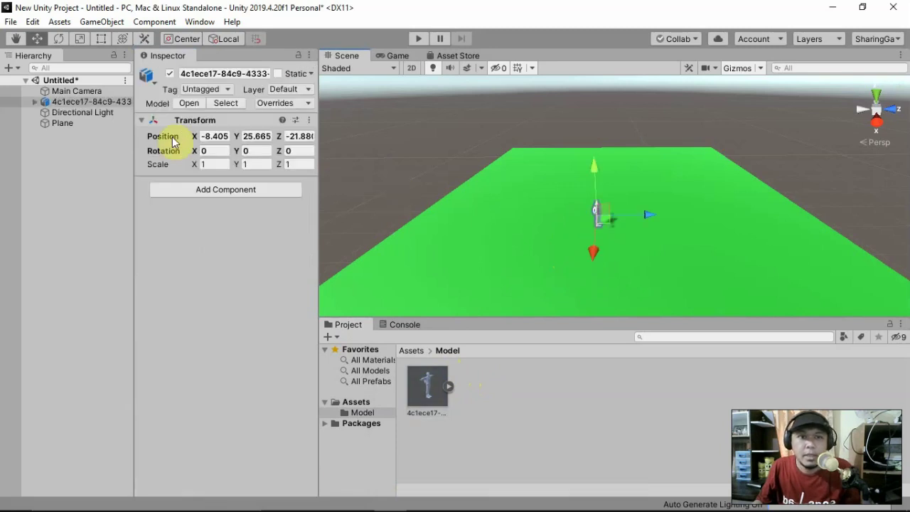
{"action": "left_click", "coordinate": [77, 38]}
{"action": "left_click_drag", "start_coordinate": [596, 213], "coordinate": [701, 66]}
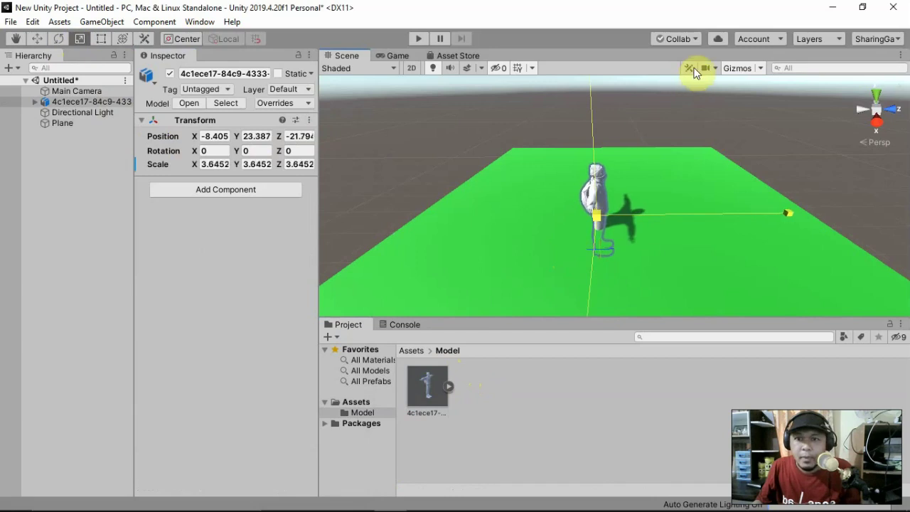
{"action": "left_click", "coordinate": [37, 38]}
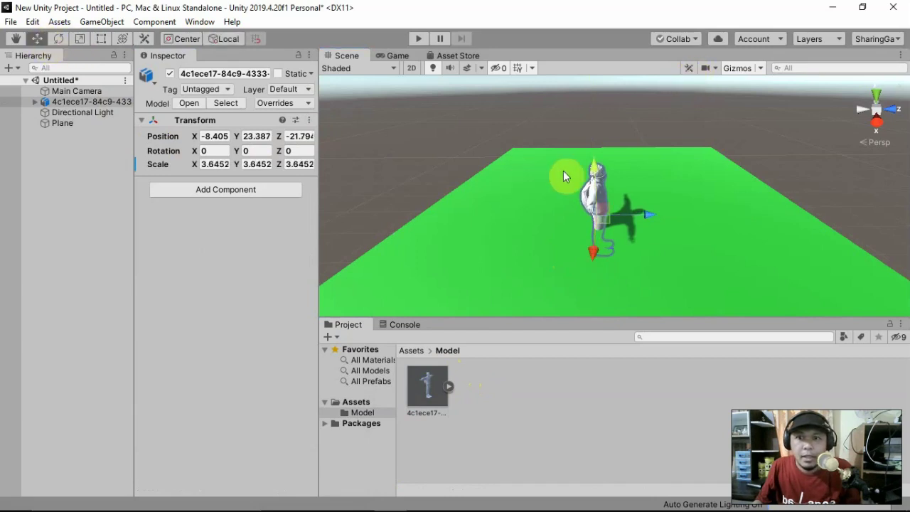
{"action": "left_click_drag", "start_coordinate": [598, 167], "coordinate": [612, 150]}
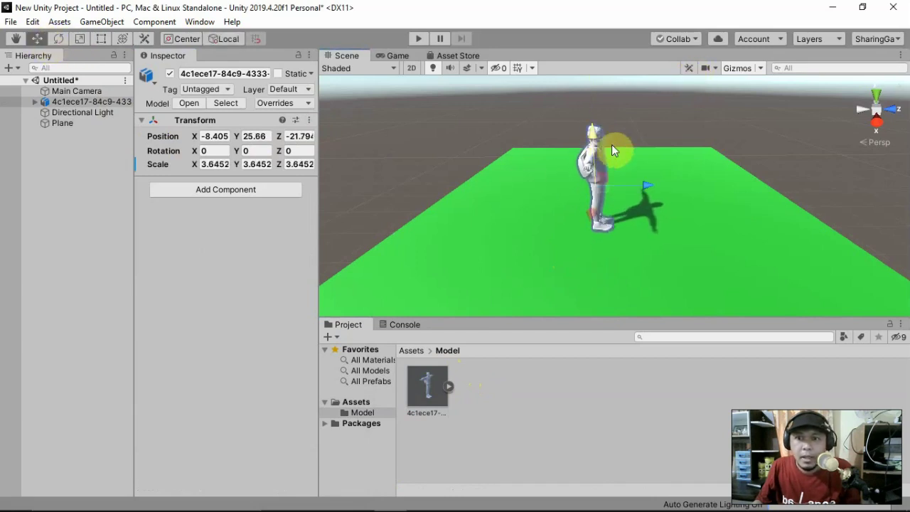
Rotate the avatar about 137° on Y so it faces the camera.
{"action": "scroll", "coordinate": [680, 244], "scroll_direction": "up", "scroll_amount": 5}
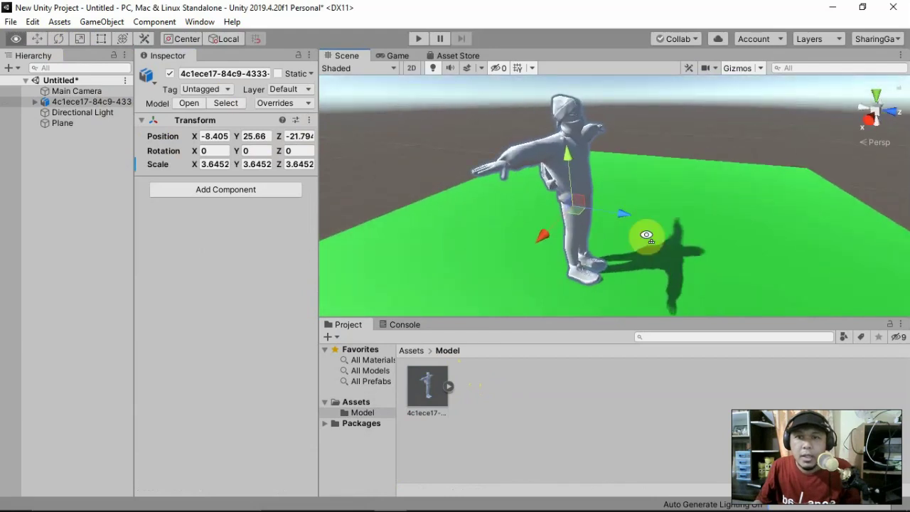
{"action": "middle_click_drag", "start_coordinate": [680, 244], "coordinate": [640, 250]}
{"action": "mouse_move", "coordinate": [639, 250]}
{"action": "left_mouse_down", "text": "alt"}
{"action": "mouse_move", "coordinate": [709, 232]}
{"action": "mouse_move", "coordinate": [590, 233]}
{"action": "left_mouse_up", "text": "alt"}
{"action": "scroll", "coordinate": [590, 233], "scroll_direction": "up", "scroll_amount": 2}
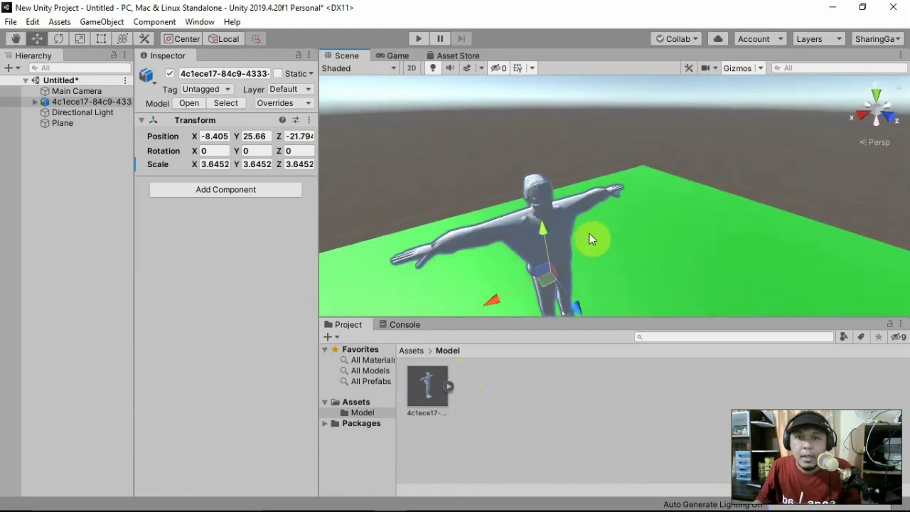
{"action": "scroll", "coordinate": [590, 233], "scroll_direction": "up", "scroll_amount": 3}
{"action": "scroll", "coordinate": [589, 233], "scroll_direction": "down", "scroll_amount": 2}
{"action": "scroll", "coordinate": [589, 234], "scroll_direction": "down", "scroll_amount": 2}
{"action": "scroll", "coordinate": [586, 236], "scroll_direction": "down", "scroll_amount": 1}
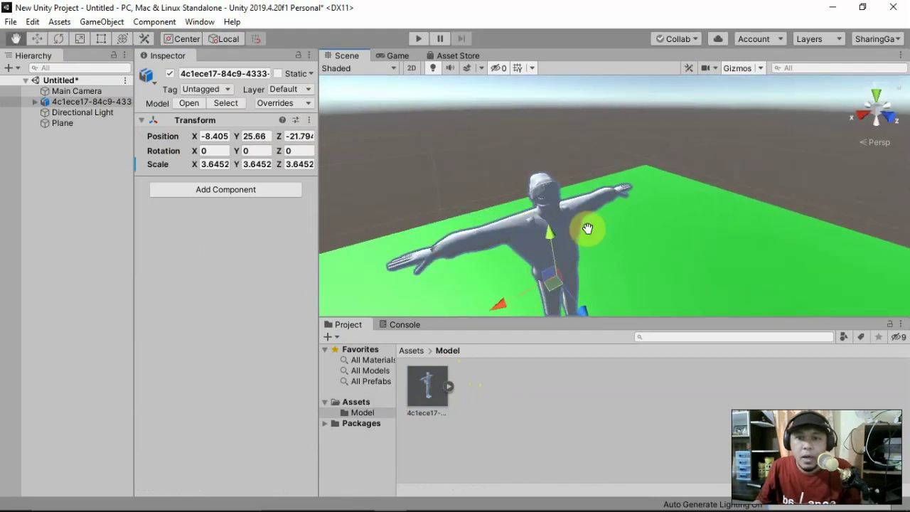
{"action": "scroll", "coordinate": [569, 221], "scroll_direction": "down", "scroll_amount": 1}
{"action": "mouse_move", "coordinate": [551, 204]}
{"action": "left_mouse_down", "text": "alt"}
{"action": "mouse_move", "coordinate": [586, 237]}
{"action": "mouse_move", "coordinate": [742, 218]}
{"action": "left_mouse_up", "text": "alt"}
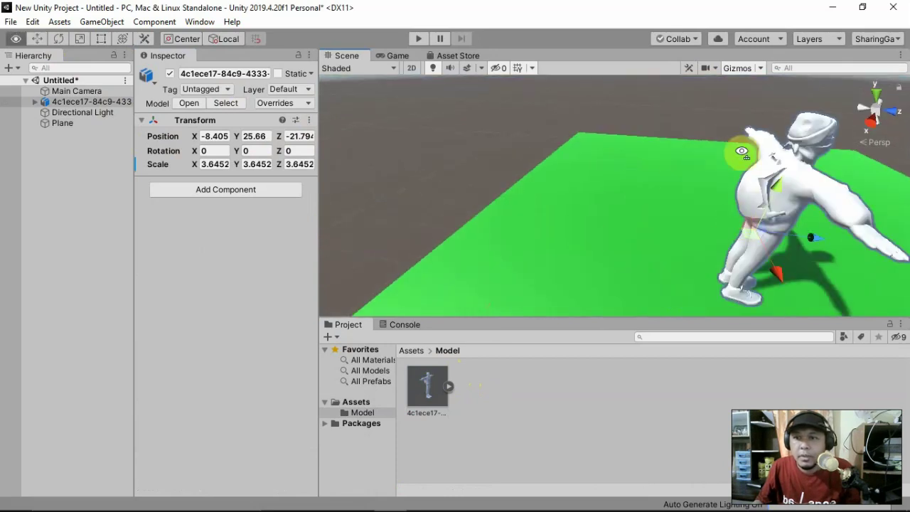
{"action": "left_click_drag", "start_coordinate": [744, 153], "coordinate": [577, 194], "text": "alt"}
{"action": "left_click", "coordinate": [58, 38]}
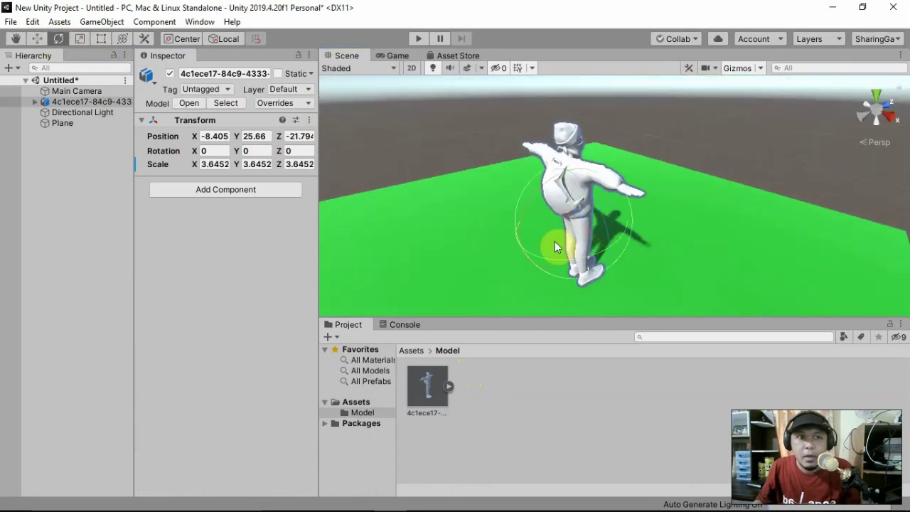
{"action": "left_click_drag", "start_coordinate": [582, 258], "coordinate": [396, 215]}
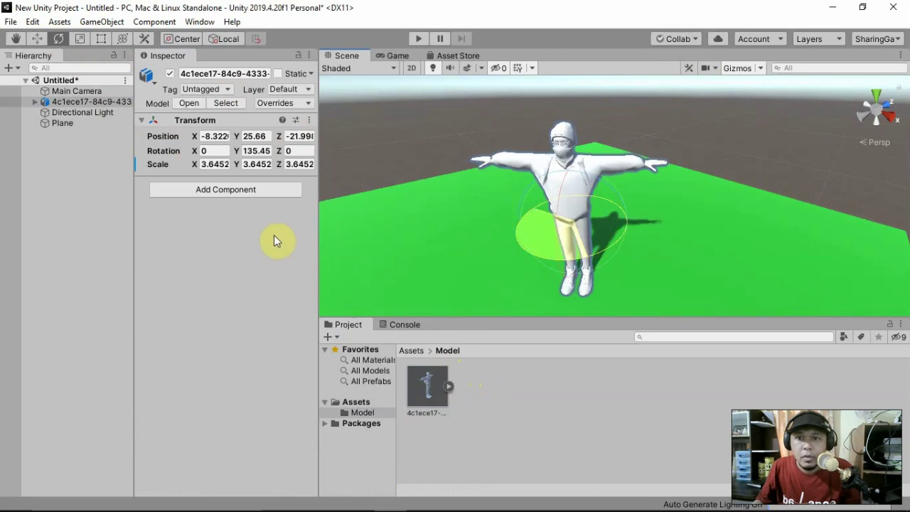
{"action": "left_click", "coordinate": [37, 39]}
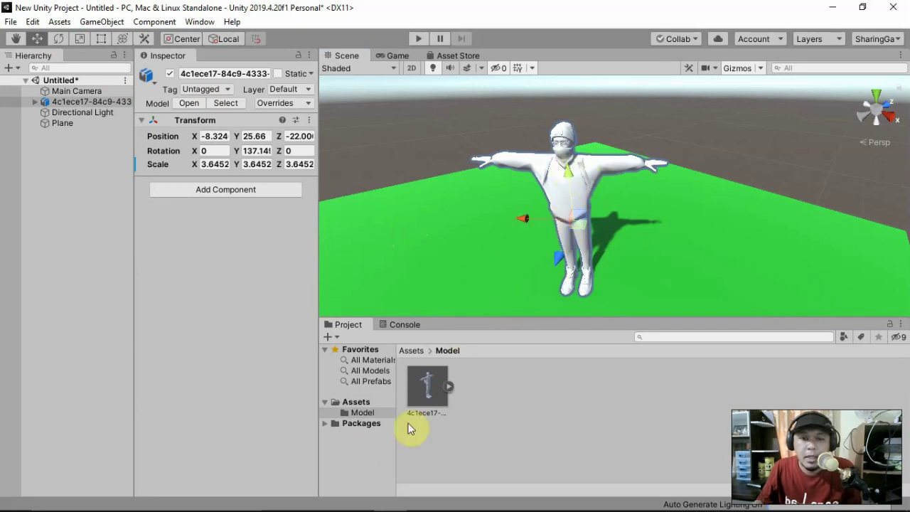
Extract the avatar's textures into a new Texture folder in Model and fix its normal map.
{"action": "left_click", "coordinate": [429, 396]}
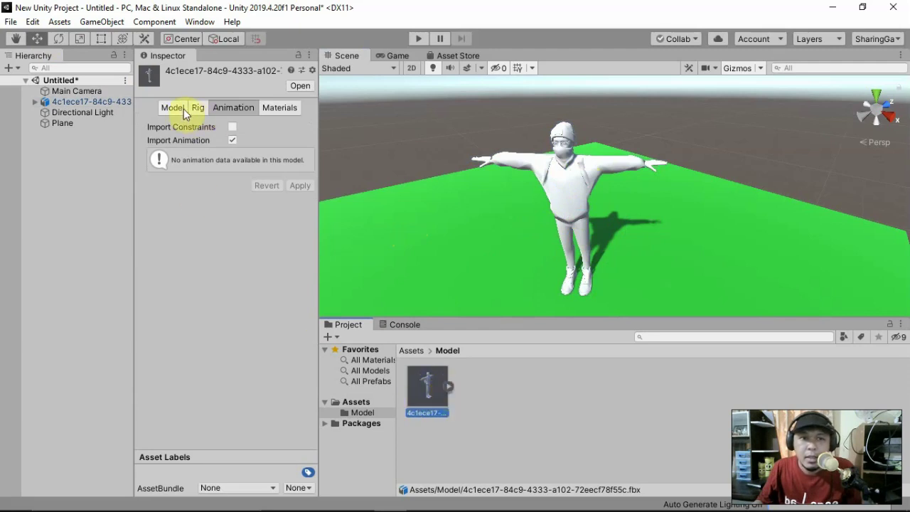
{"action": "left_click", "coordinate": [289, 107]}
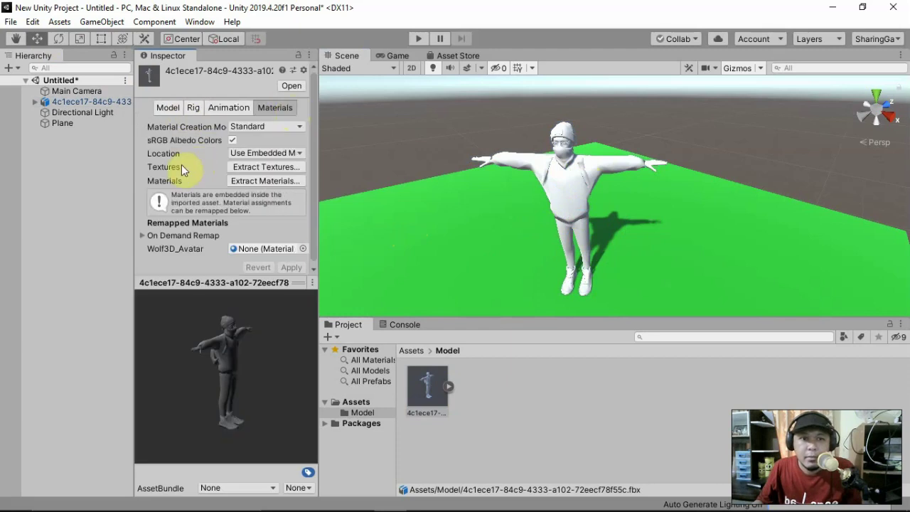
{"action": "left_click", "coordinate": [269, 171]}
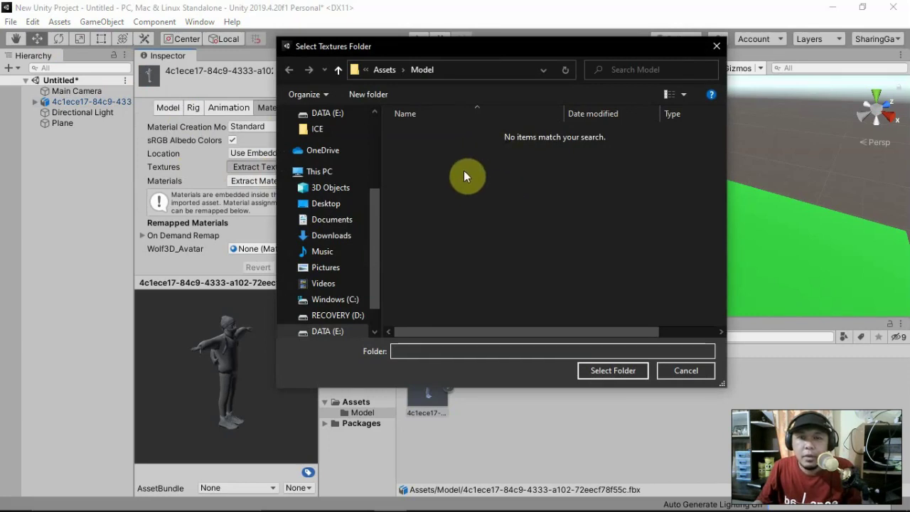
{"action": "left_click", "coordinate": [375, 95]}
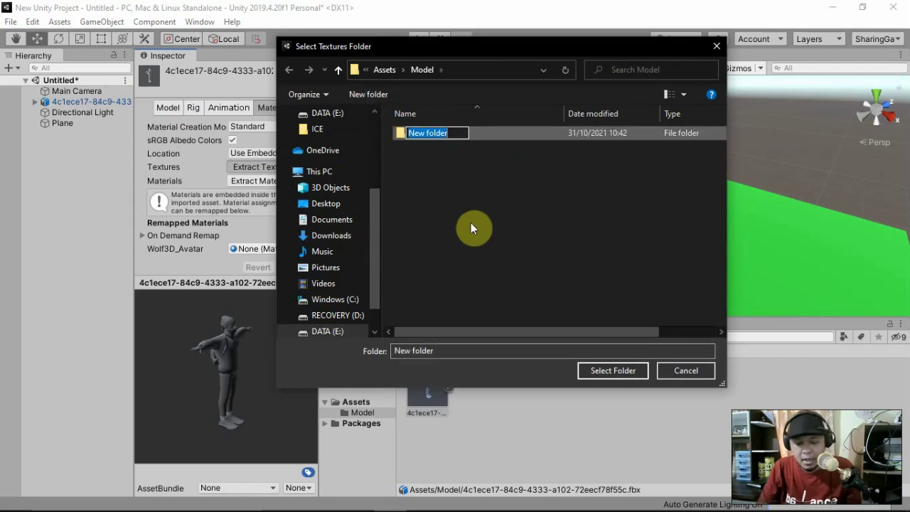
{"action": "type", "text": "Texture"}
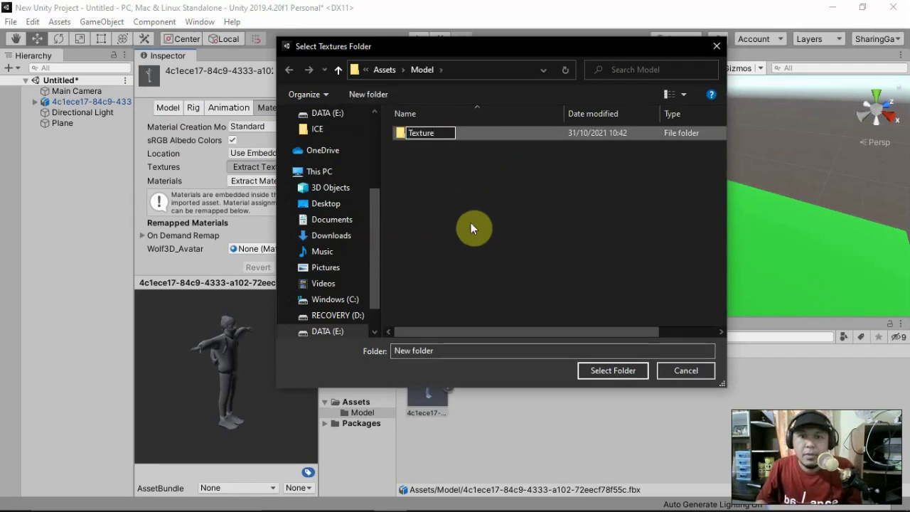
{"action": "left_click", "coordinate": [447, 136]}
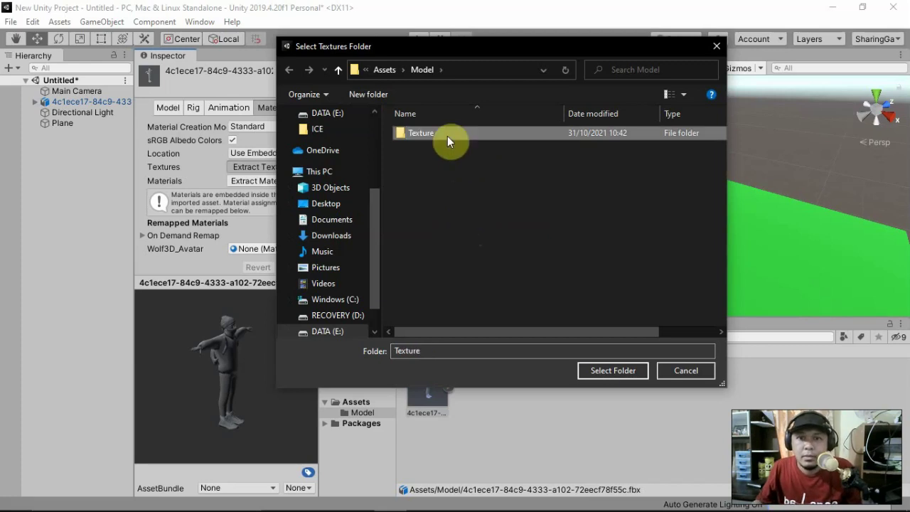
{"action": "left_click", "coordinate": [608, 373]}
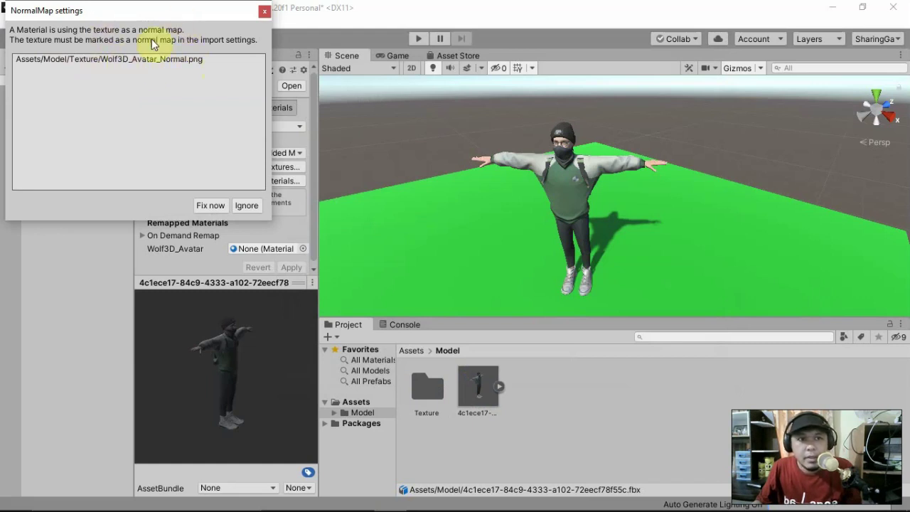
{"action": "left_click", "coordinate": [205, 205]}
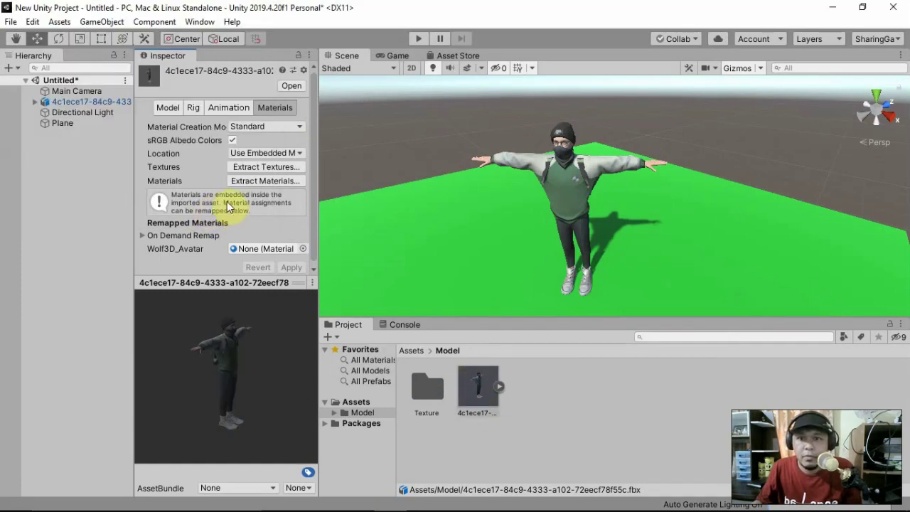
Frame the whole avatar in the Scene view and align the Main Camera with that view.
{"action": "scroll", "coordinate": [577, 226], "scroll_direction": "up", "scroll_amount": 3}
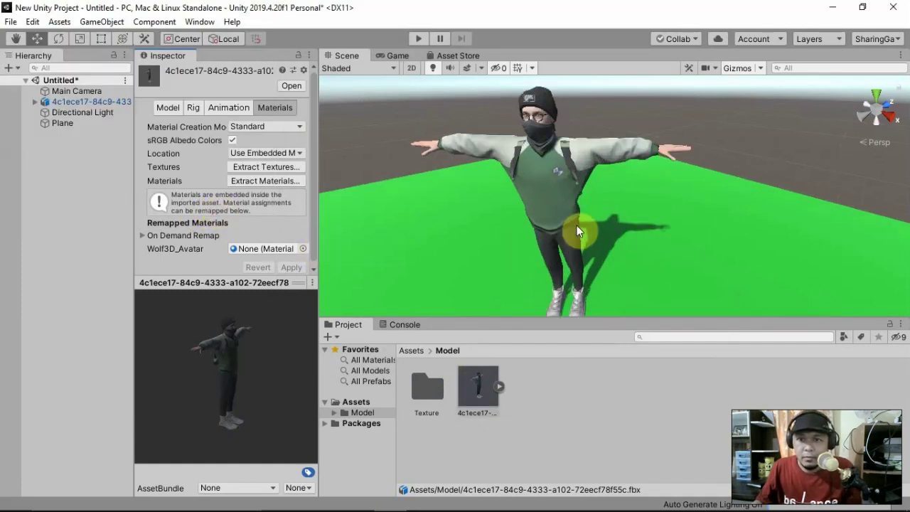
{"action": "mouse_move", "coordinate": [577, 226]}
{"action": "middle_mouse_down"}
{"action": "mouse_move", "coordinate": [619, 220]}
{"action": "mouse_move", "coordinate": [579, 137]}
{"action": "mouse_move", "coordinate": [545, 197]}
{"action": "middle_mouse_up"}
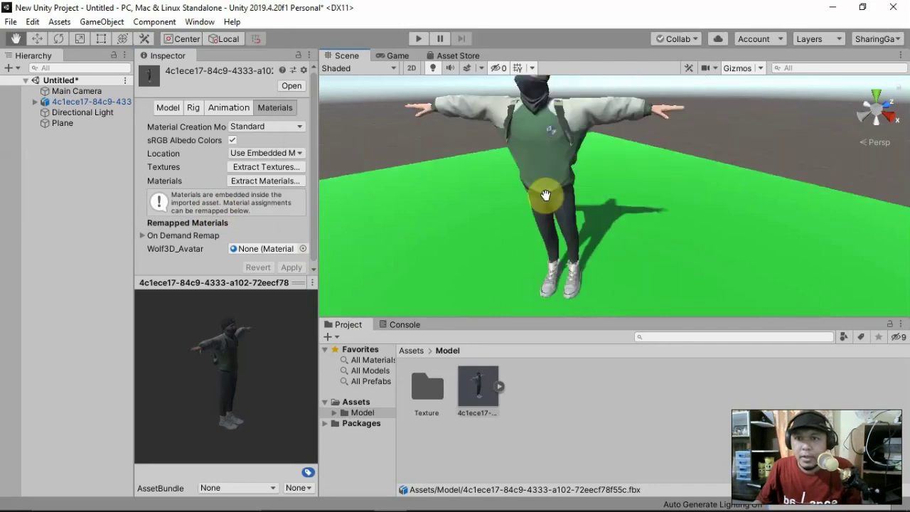
{"action": "mouse_move", "coordinate": [545, 197]}
{"action": "left_mouse_down", "text": "alt"}
{"action": "mouse_move", "coordinate": [610, 254]}
{"action": "mouse_move", "coordinate": [514, 223]}
{"action": "mouse_move", "coordinate": [579, 226]}
{"action": "mouse_move", "coordinate": [654, 209]}
{"action": "mouse_move", "coordinate": [575, 178]}
{"action": "mouse_move", "coordinate": [628, 204]}
{"action": "mouse_move", "coordinate": [689, 207]}
{"action": "mouse_move", "coordinate": [677, 203]}
{"action": "mouse_move", "coordinate": [750, 185]}
{"action": "mouse_move", "coordinate": [636, 218]}
{"action": "mouse_move", "coordinate": [677, 155]}
{"action": "mouse_move", "coordinate": [665, 197]}
{"action": "mouse_move", "coordinate": [583, 237]}
{"action": "mouse_move", "coordinate": [680, 214]}
{"action": "mouse_move", "coordinate": [545, 228]}
{"action": "mouse_move", "coordinate": [490, 211]}
{"action": "mouse_move", "coordinate": [629, 221]}
{"action": "left_mouse_up", "text": "alt"}
{"action": "scroll", "coordinate": [636, 214], "scroll_direction": "down", "scroll_amount": 2}
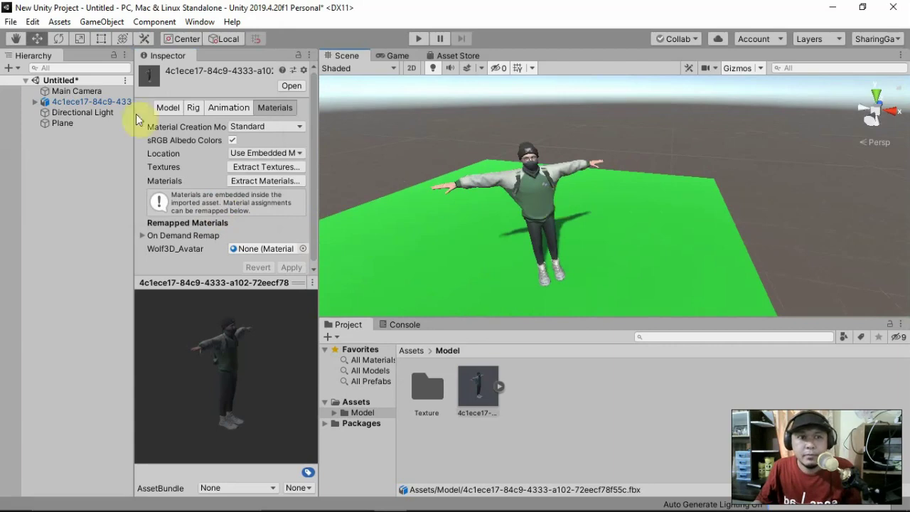
{"action": "left_click", "coordinate": [75, 91]}
{"action": "left_click", "coordinate": [106, 24]}
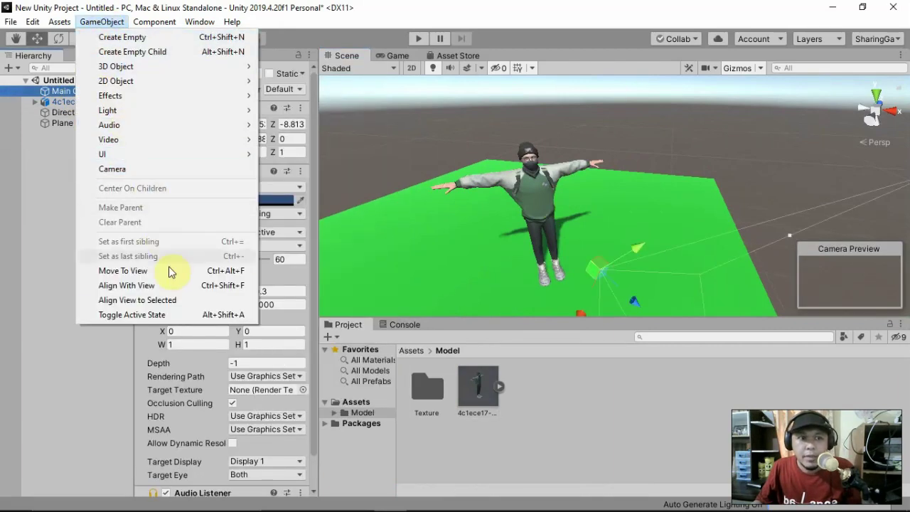
{"action": "left_click", "coordinate": [178, 290]}
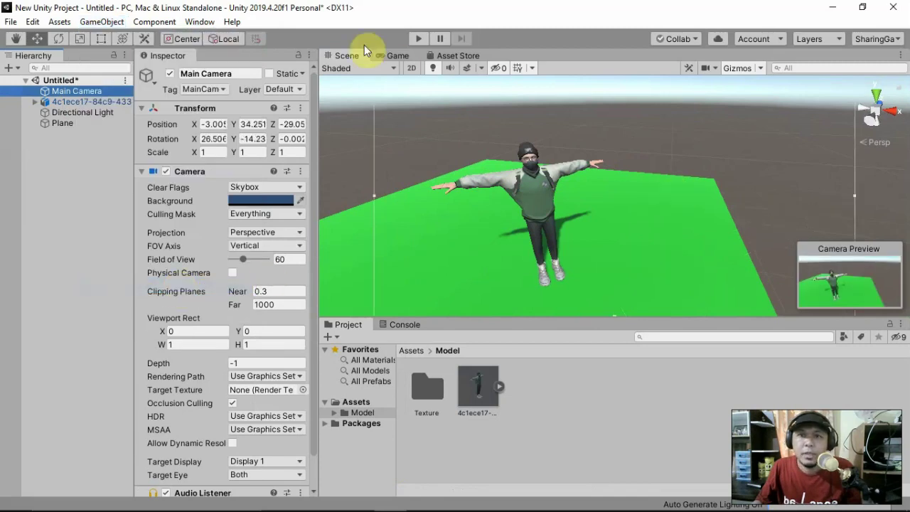
{"action": "left_click", "coordinate": [414, 40]}
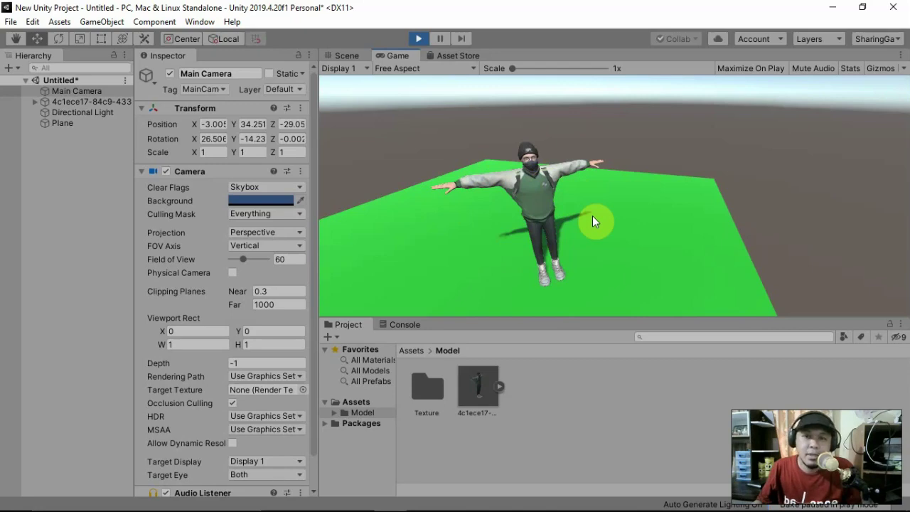
{"action": "left_click", "coordinate": [416, 39]}
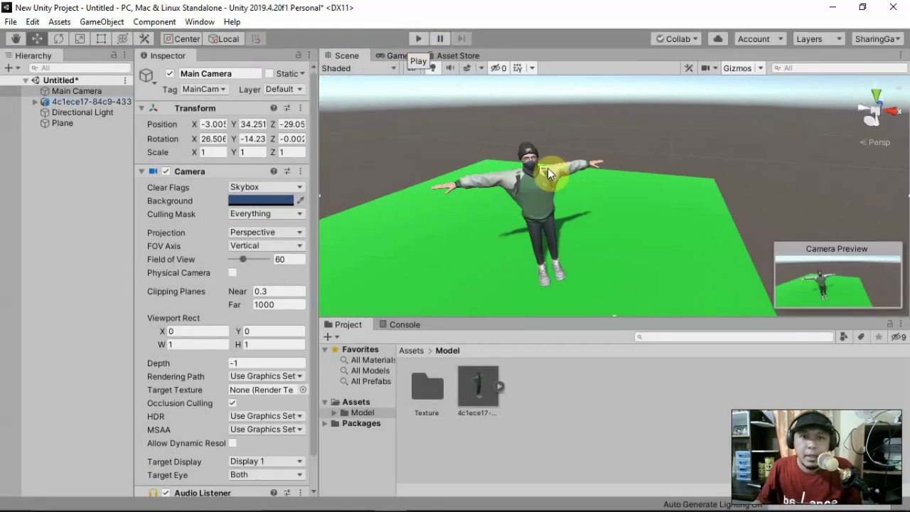
{"action": "left_click_drag", "start_coordinate": [548, 168], "coordinate": [601, 202], "text": "alt"}
{"action": "left_click", "coordinate": [68, 91]}
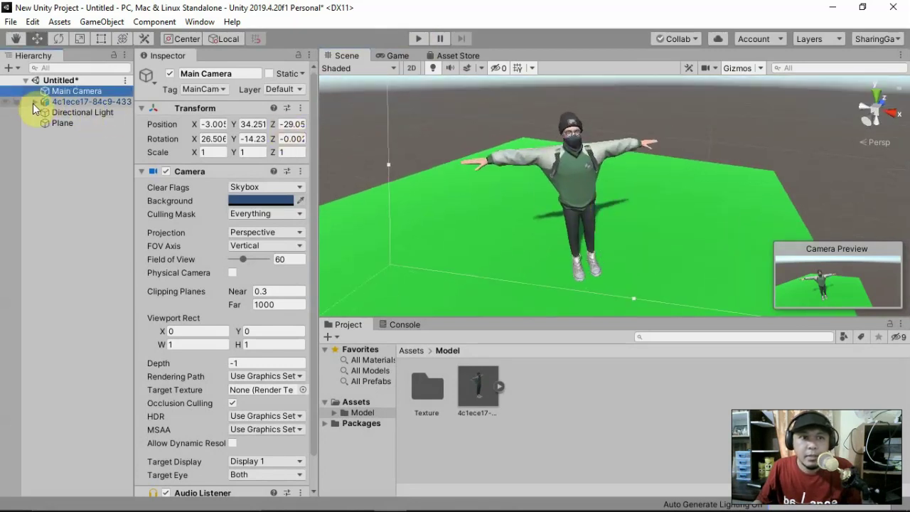
{"action": "left_click", "coordinate": [34, 103]}
{"action": "left_click_drag", "start_coordinate": [134, 203], "coordinate": [182, 204]}
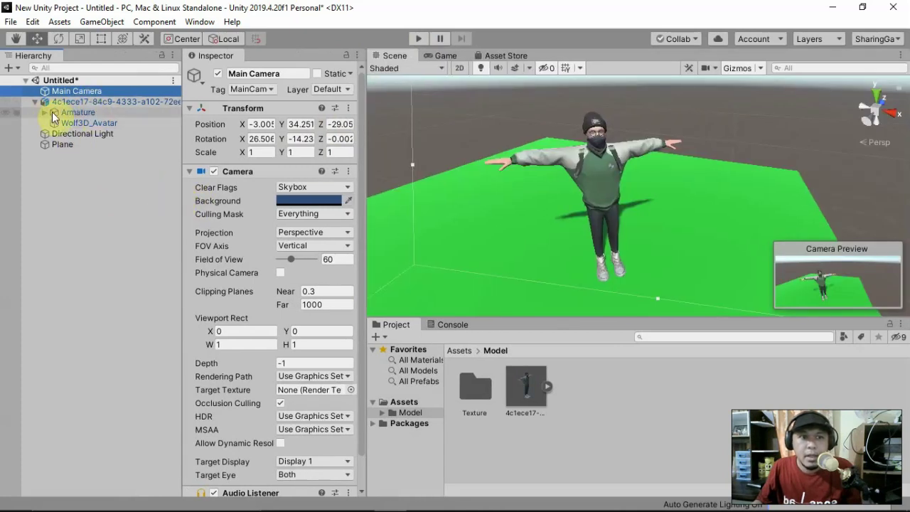
{"action": "left_click", "coordinate": [45, 113]}
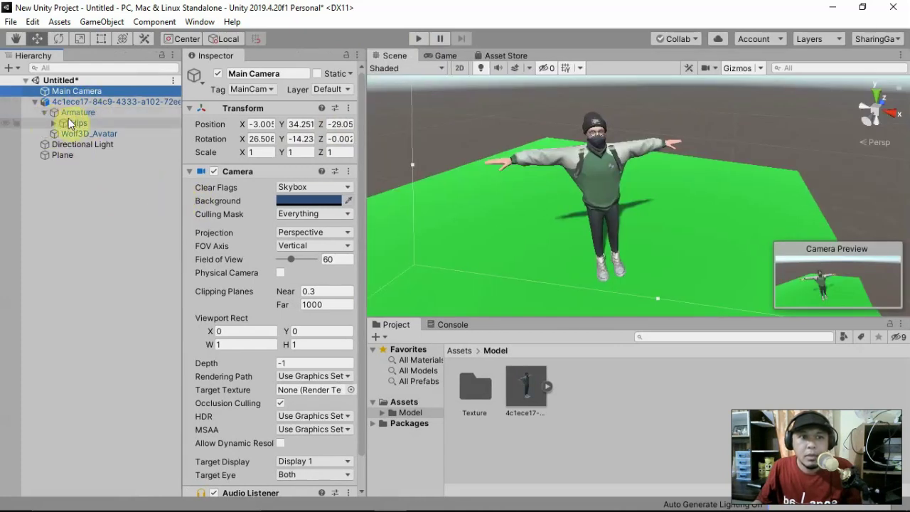
{"action": "left_click", "coordinate": [74, 124]}
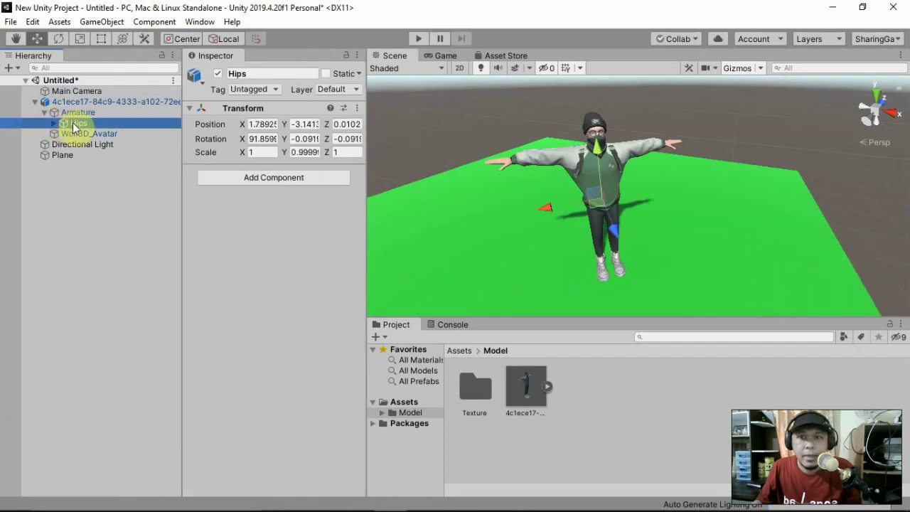
{"action": "left_click", "coordinate": [54, 124]}
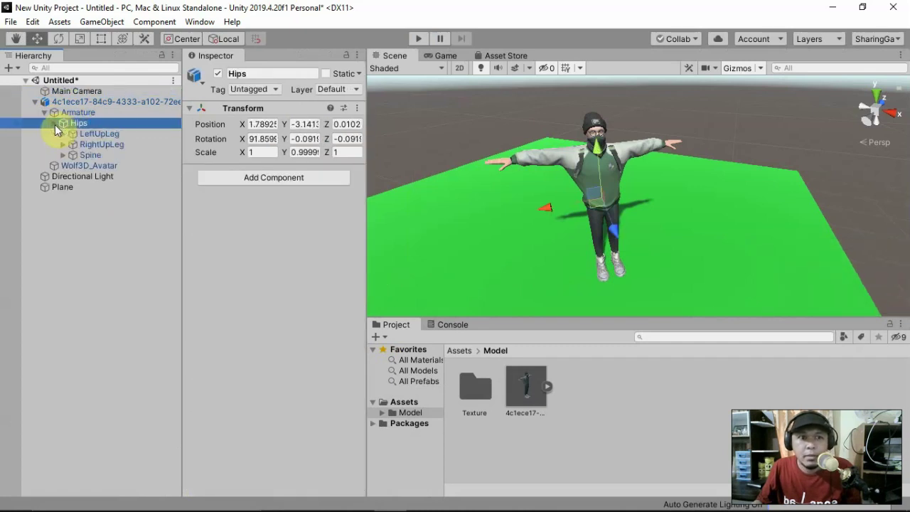
{"action": "left_click", "coordinate": [100, 134]}
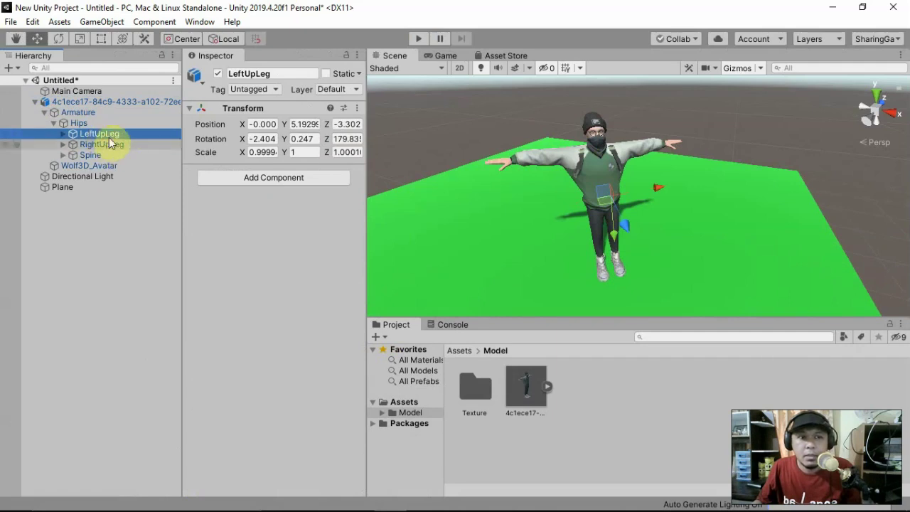
{"action": "left_click", "coordinate": [58, 39]}
{"action": "left_click_drag", "start_coordinate": [611, 212], "coordinate": [611, 201]}
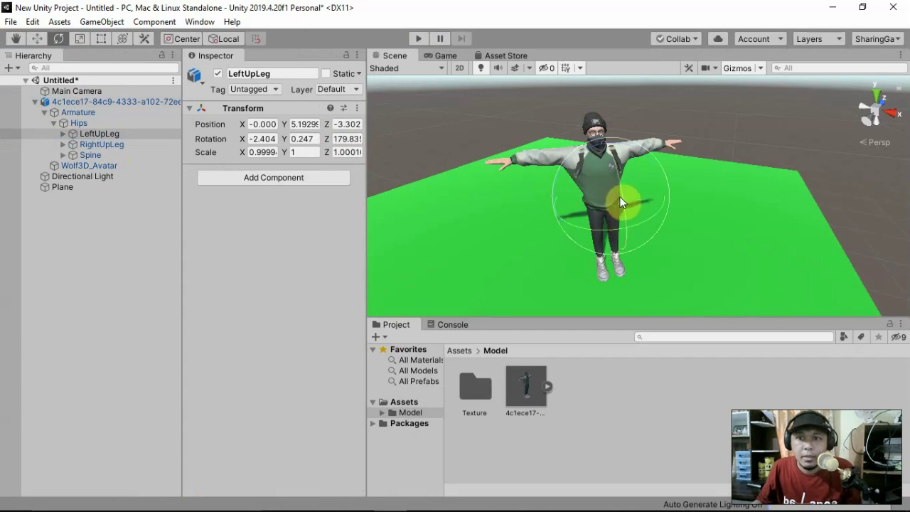
{"action": "key", "text": "ctrl+z"}
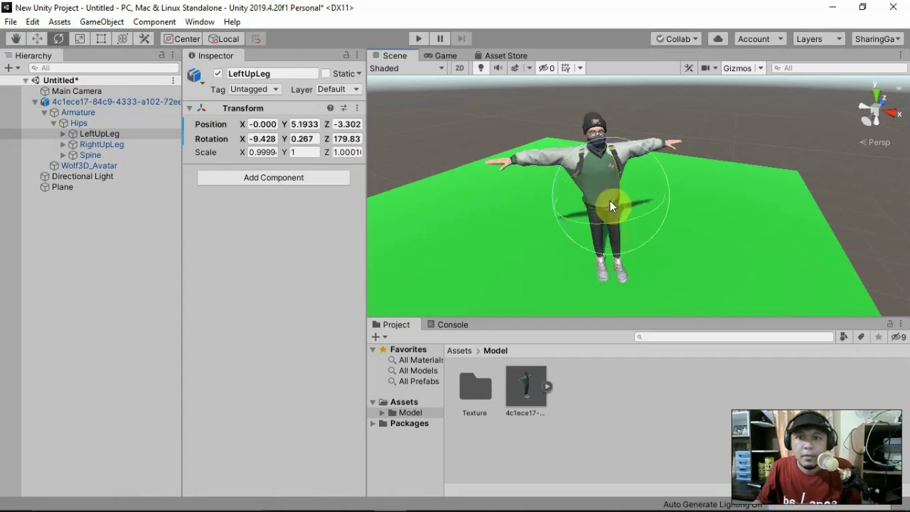
{"action": "left_click", "coordinate": [62, 156]}
{"action": "left_click", "coordinate": [73, 166]}
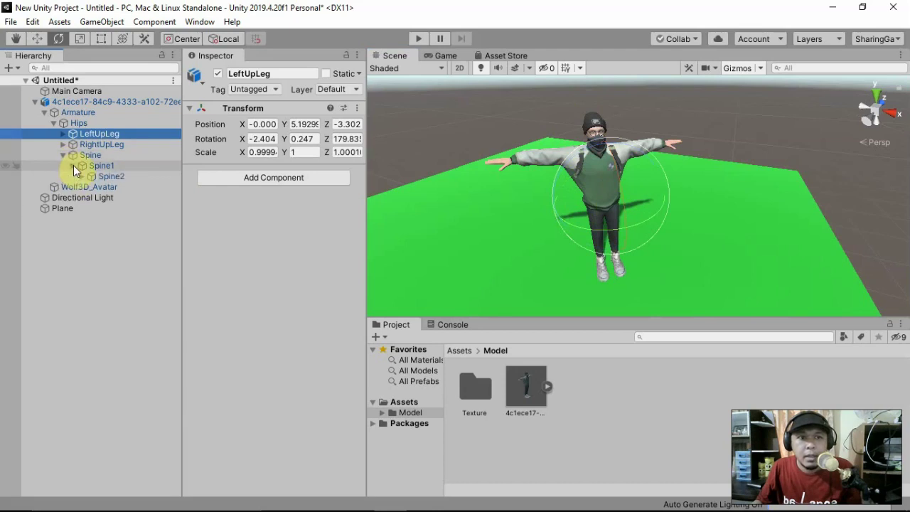
{"action": "left_click", "coordinate": [82, 176]}
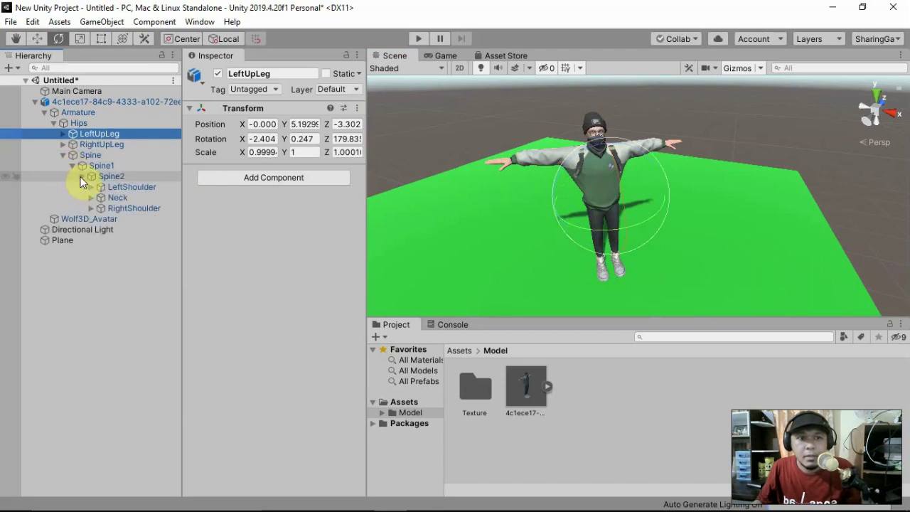
{"action": "left_click", "coordinate": [125, 187]}
{"action": "mouse_move", "coordinate": [616, 114]}
{"action": "left_mouse_down"}
{"action": "mouse_move", "coordinate": [611, 120]}
{"action": "mouse_move", "coordinate": [610, 78]}
{"action": "mouse_move", "coordinate": [601, 93]}
{"action": "left_mouse_up"}
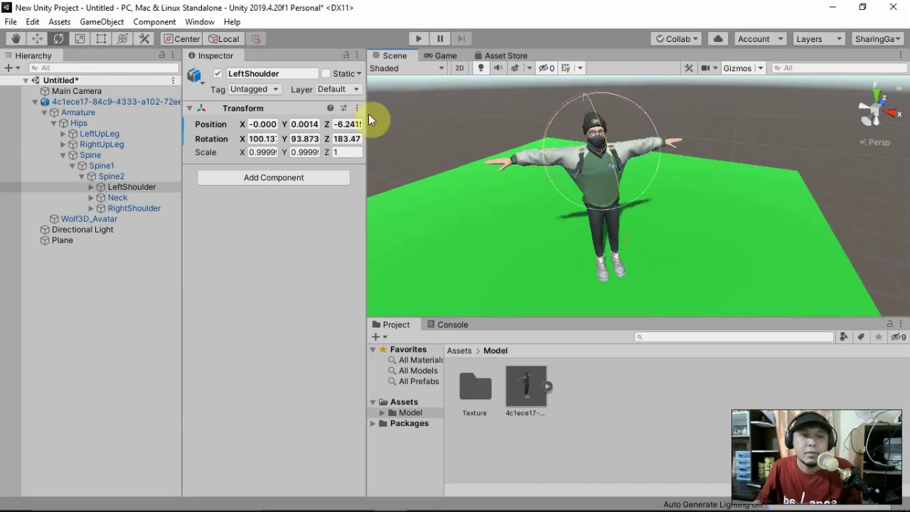
{"action": "key", "text": "ctrl+z"}
{"action": "left_click", "coordinate": [117, 197]}
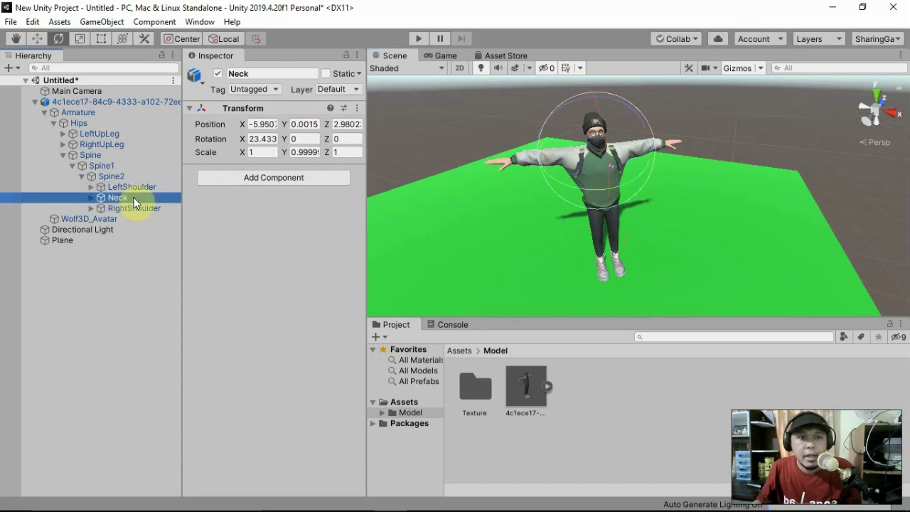
{"action": "mouse_move", "coordinate": [640, 156]}
{"action": "left_mouse_down"}
{"action": "mouse_move", "coordinate": [581, 36]}
{"action": "mouse_move", "coordinate": [601, 218]}
{"action": "mouse_move", "coordinate": [606, 150]}
{"action": "left_mouse_up"}
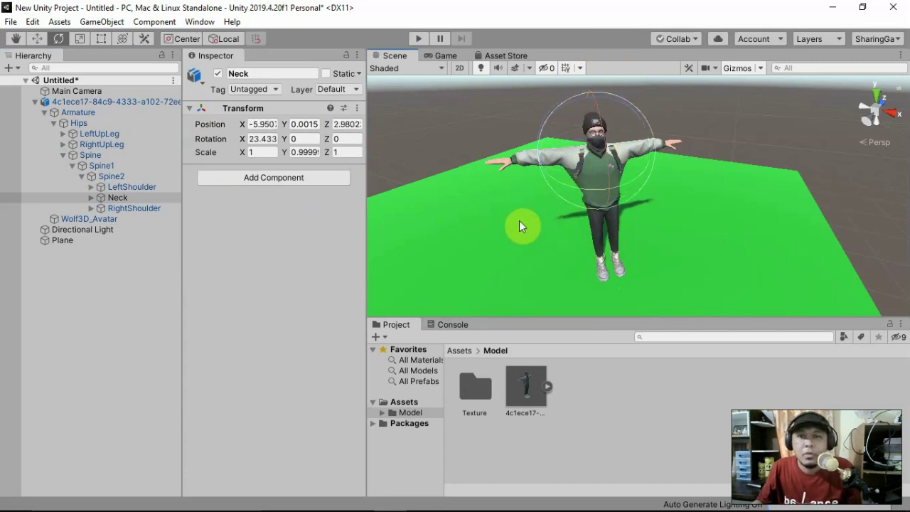
{"action": "left_click_drag", "start_coordinate": [519, 221], "coordinate": [764, 217], "text": "alt"}
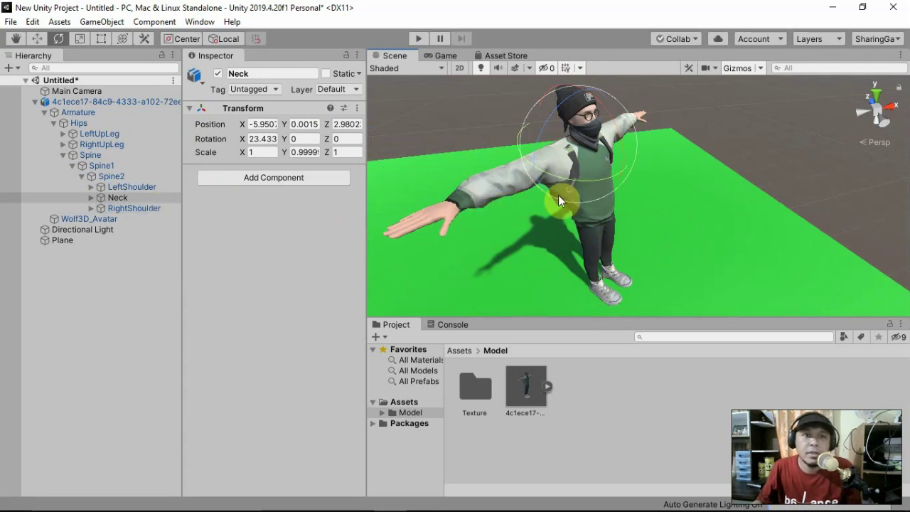
{"action": "left_click_drag", "start_coordinate": [520, 222], "coordinate": [563, 217], "text": "alt"}
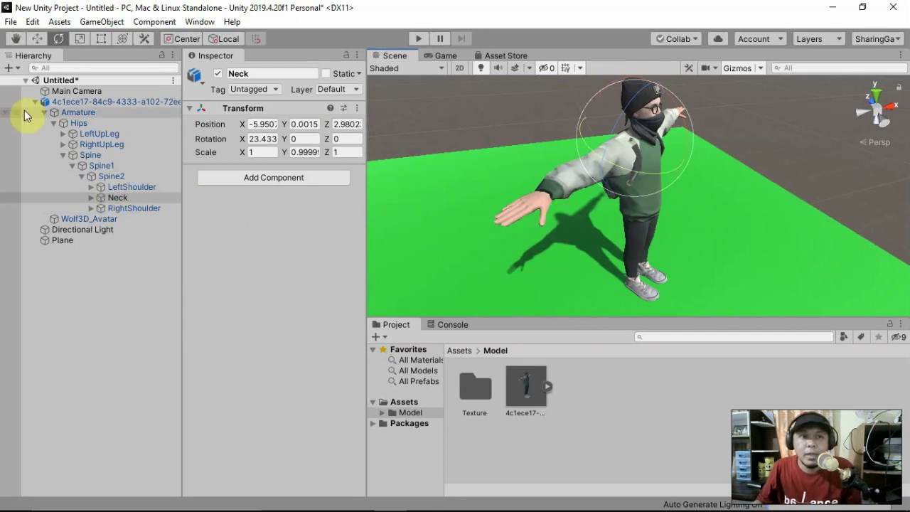
{"action": "left_click", "coordinate": [43, 111]}
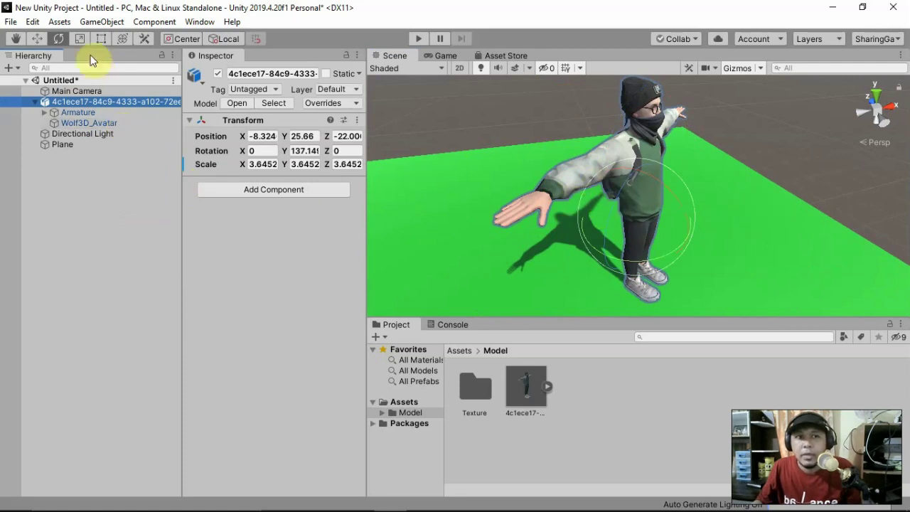
Switch to the Move tool and orbit the Scene view around the avatar.
{"action": "left_click", "coordinate": [37, 40]}
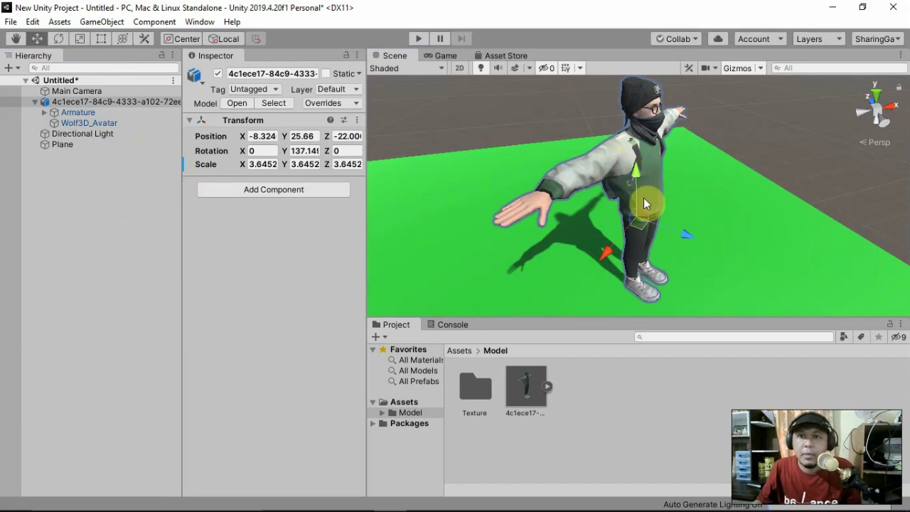
{"action": "left_click_drag", "start_coordinate": [794, 199], "coordinate": [737, 216], "text": "alt"}
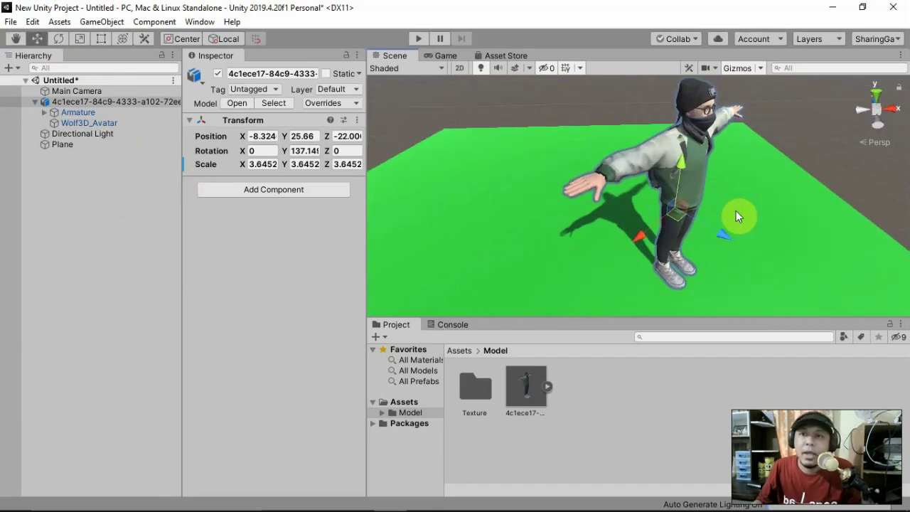
{"action": "middle_click_drag", "start_coordinate": [738, 216], "coordinate": [673, 232]}
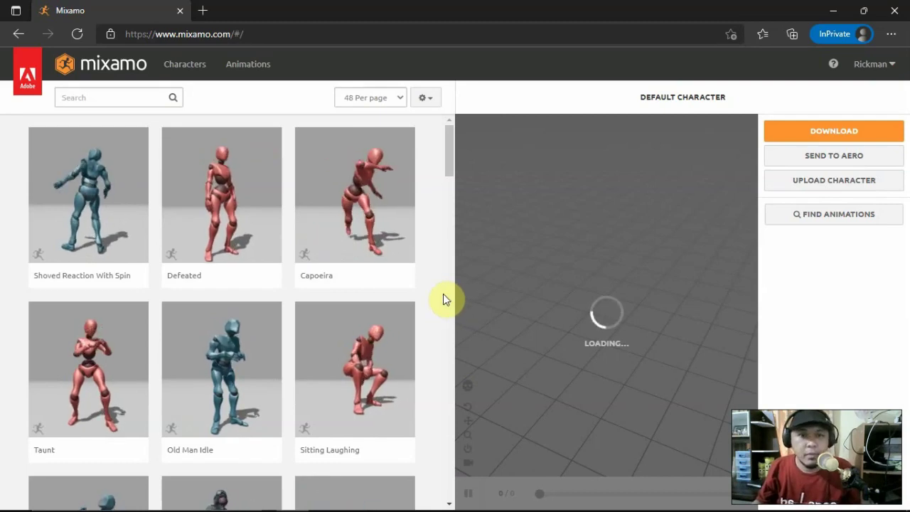
Zoom the Mixamo page out to 80% and browse the animation grid.
{"action": "key", "text": "ctrl+minus"}
{"action": "key", "text": "ctrl+minus"}
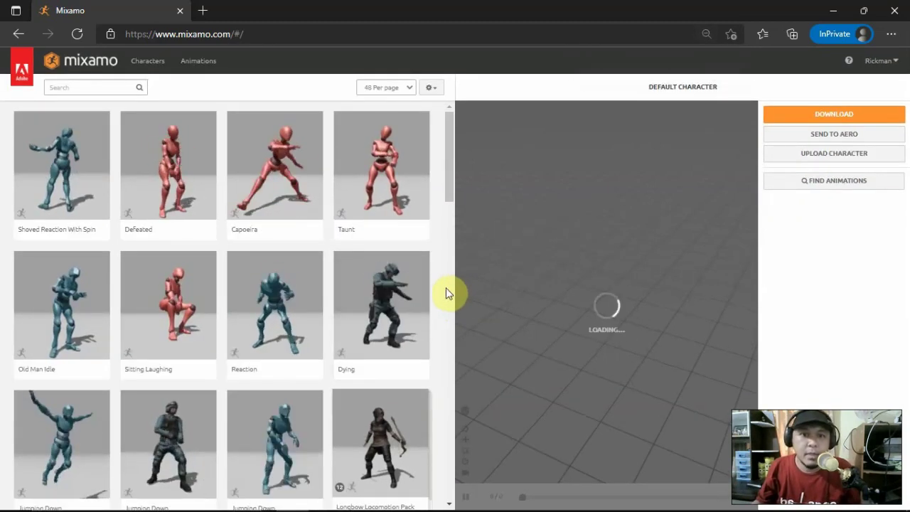
{"action": "scroll", "coordinate": [434, 298], "scroll_direction": "down", "scroll_amount": 3}
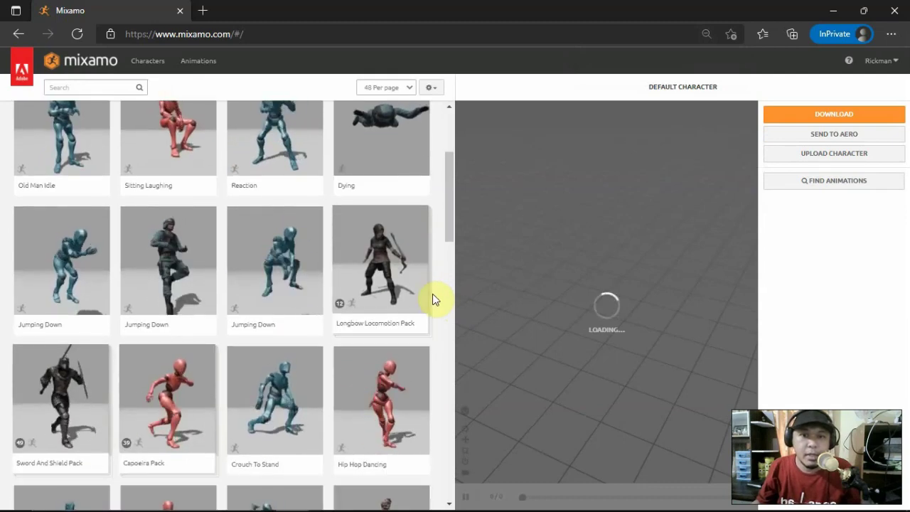
{"action": "scroll", "coordinate": [434, 298], "scroll_direction": "down", "scroll_amount": 5}
{"action": "scroll", "coordinate": [435, 299], "scroll_direction": "down", "scroll_amount": 1}
{"action": "scroll", "coordinate": [435, 299], "scroll_direction": "down", "scroll_amount": 5}
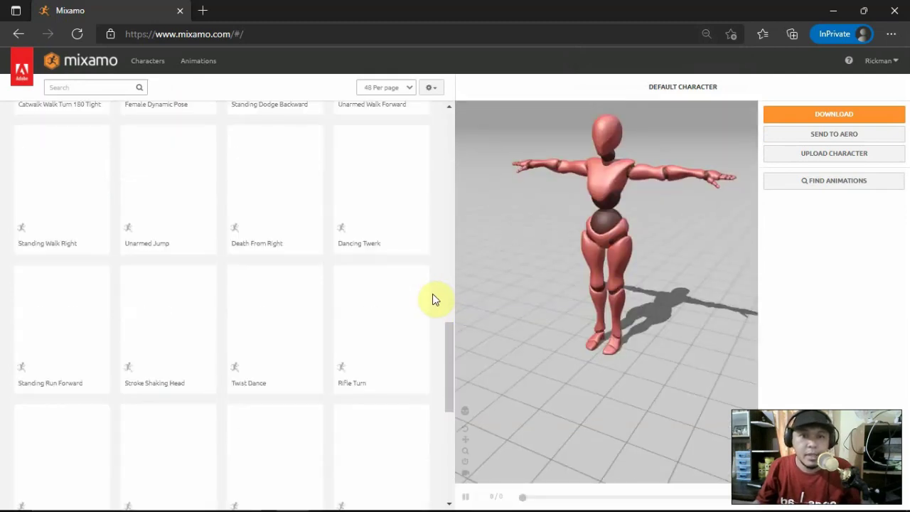
{"action": "scroll", "coordinate": [433, 294], "scroll_direction": "up", "scroll_amount": 2}
{"action": "scroll", "coordinate": [433, 294], "scroll_direction": "up", "scroll_amount": 3}
{"action": "scroll", "coordinate": [432, 294], "scroll_direction": "up", "scroll_amount": 3}
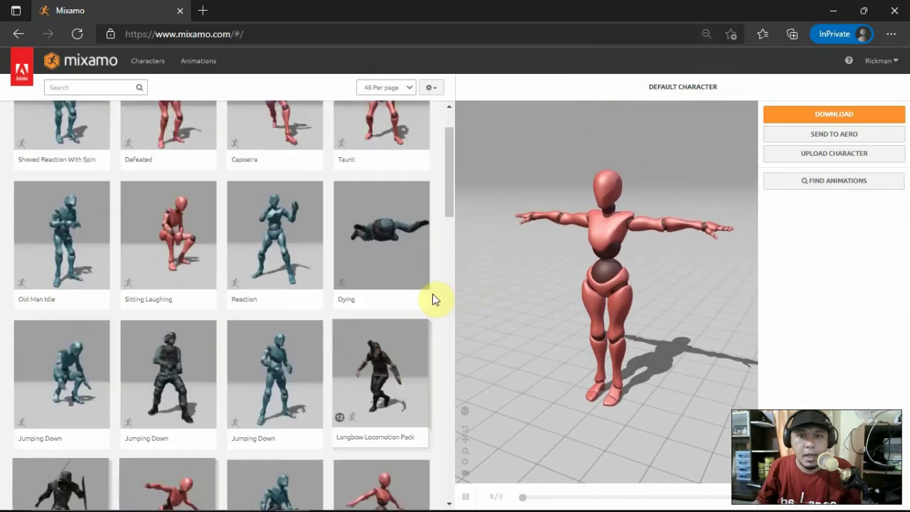
{"action": "scroll", "coordinate": [433, 294], "scroll_direction": "up", "scroll_amount": 2}
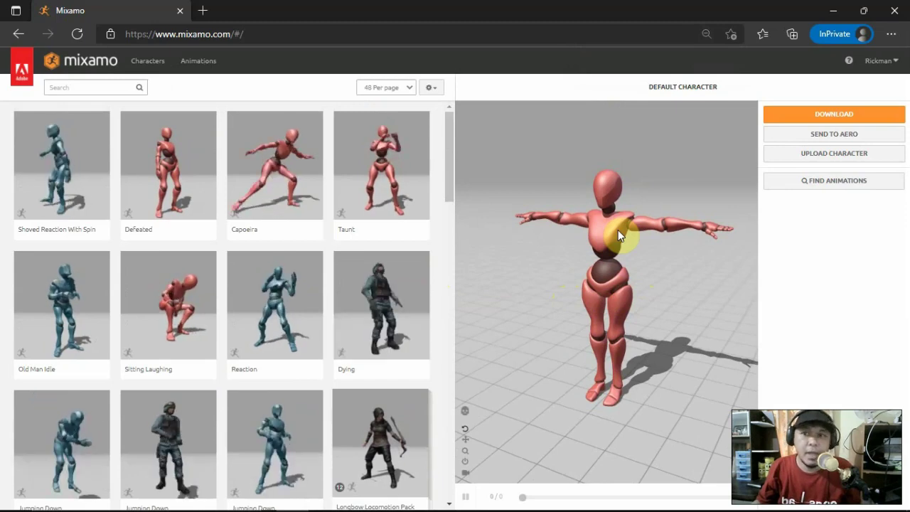
Search the library for 'walk' and preview the second Walking animation.
{"action": "left_click", "coordinate": [111, 89]}
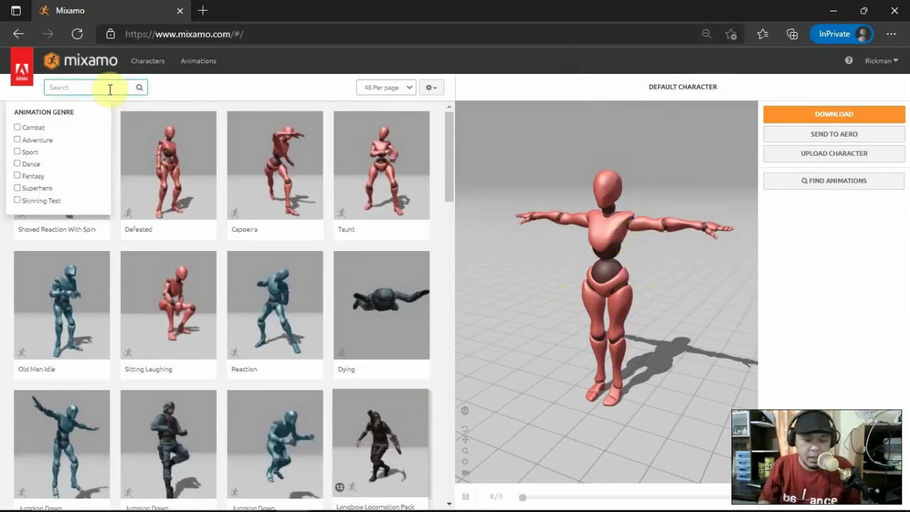
{"action": "type", "text": "walk"}
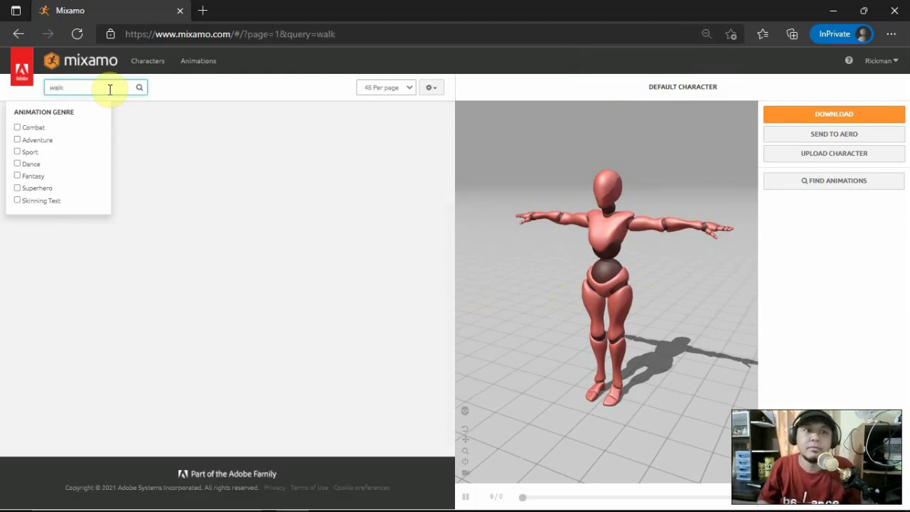
{"action": "left_click", "coordinate": [181, 91]}
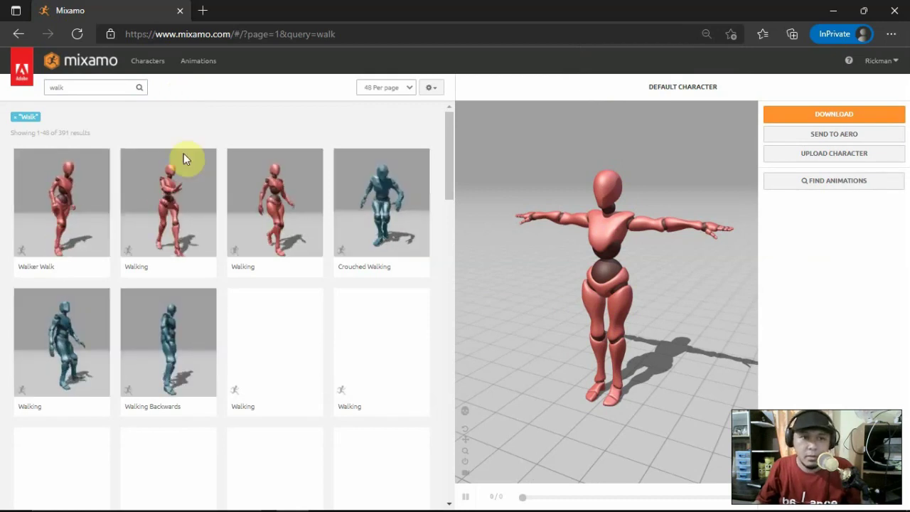
{"action": "left_click", "coordinate": [183, 209]}
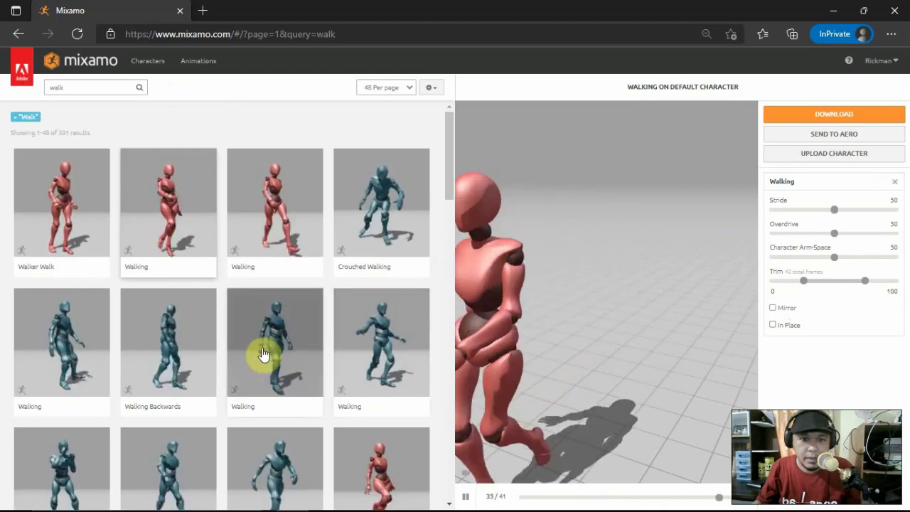
Preview a different Walking animation with In Place enabled, viewing the walk from the side.
{"action": "left_click", "coordinate": [263, 355]}
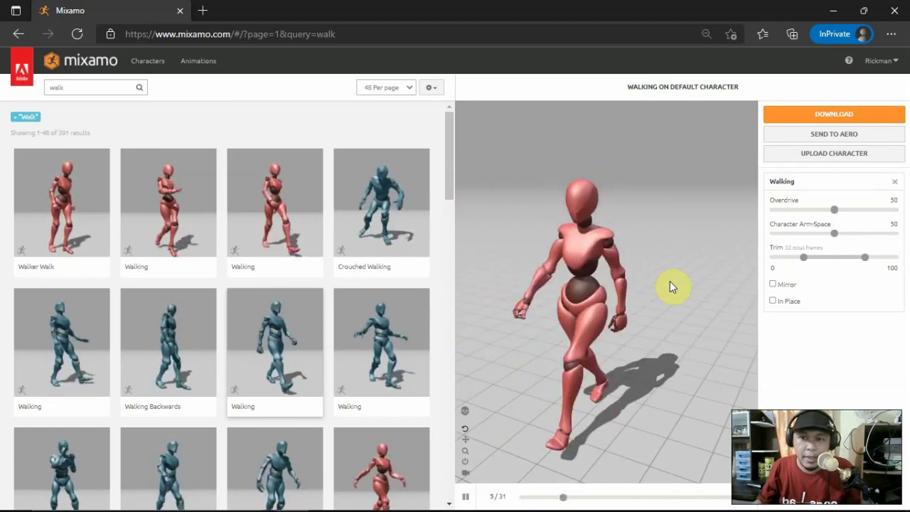
{"action": "left_click", "coordinate": [774, 301]}
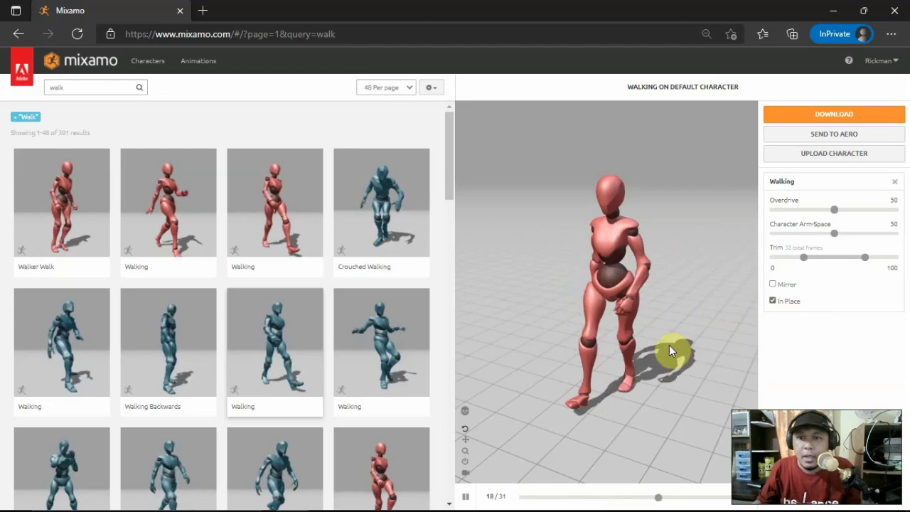
{"action": "mouse_move", "coordinate": [669, 345]}
{"action": "left_mouse_down"}
{"action": "mouse_move", "coordinate": [598, 381]}
{"action": "mouse_move", "coordinate": [600, 371]}
{"action": "left_mouse_up"}
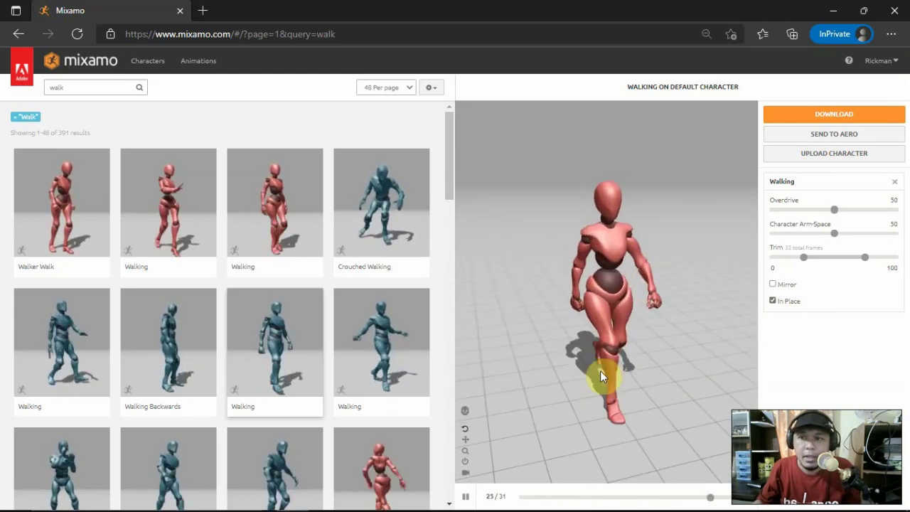
Set the download Format to FBX for Unity at 30 frames per second.
{"action": "left_click", "coordinate": [801, 116]}
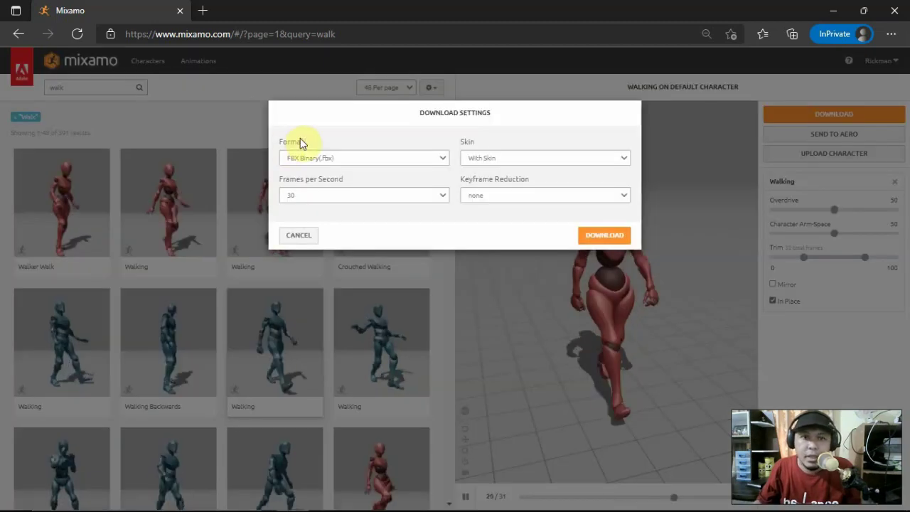
{"action": "left_click", "coordinate": [328, 156]}
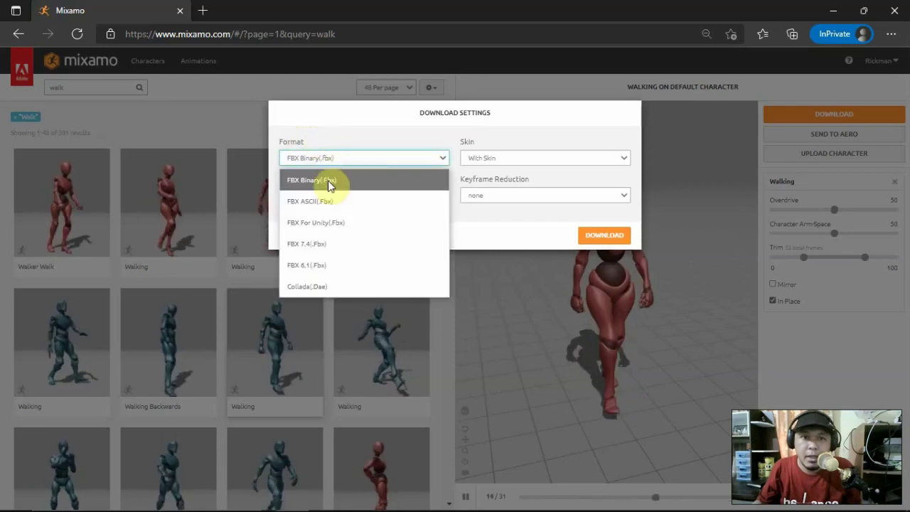
{"action": "left_click", "coordinate": [403, 228]}
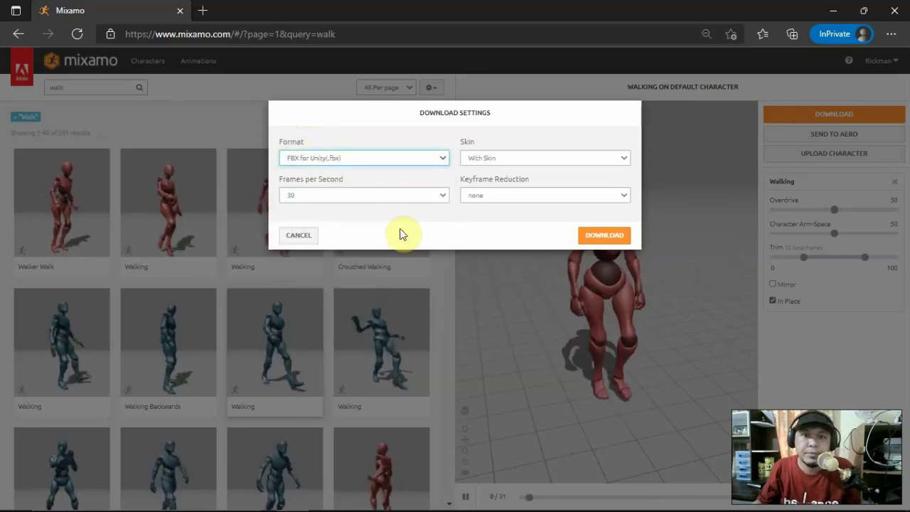
{"action": "left_click", "coordinate": [354, 199]}
{"action": "left_click", "coordinate": [354, 261]}
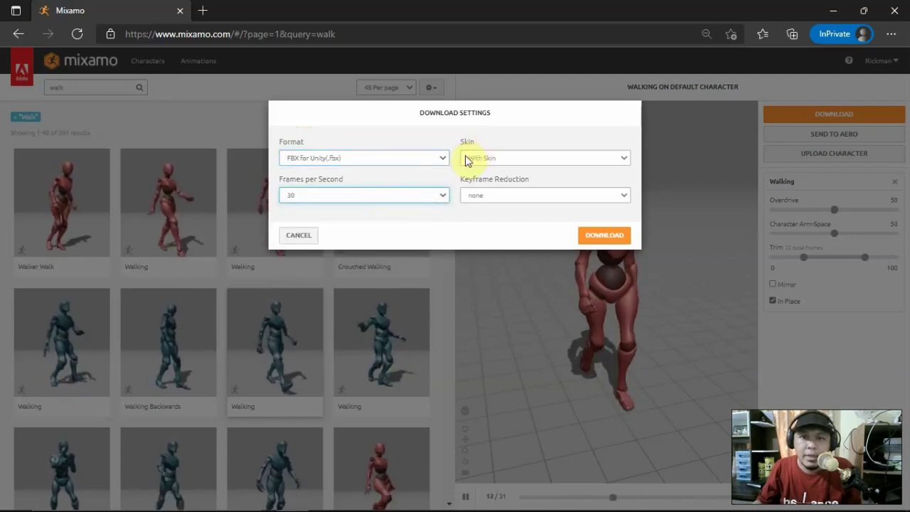
Choose Without Skin, keep Keyframe Reduction at none, and download the Walking clip.
{"action": "left_click", "coordinate": [502, 158]}
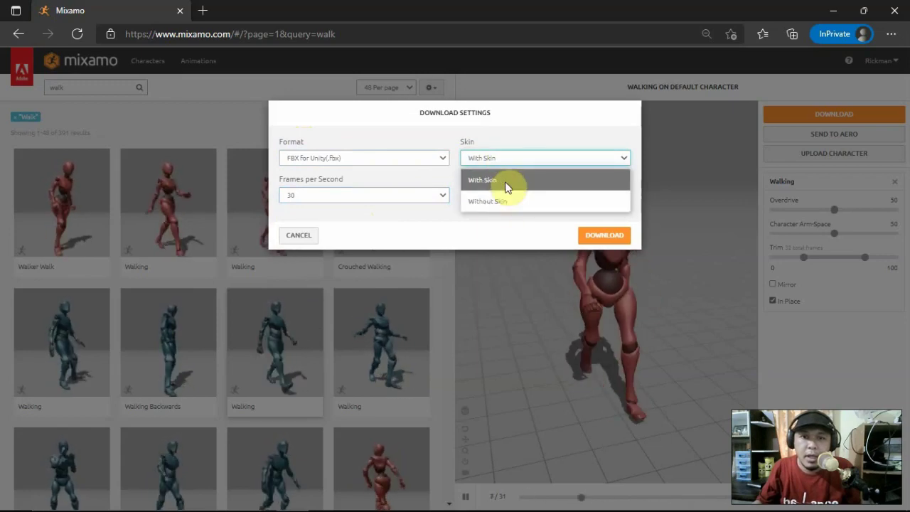
{"action": "left_click", "coordinate": [524, 130]}
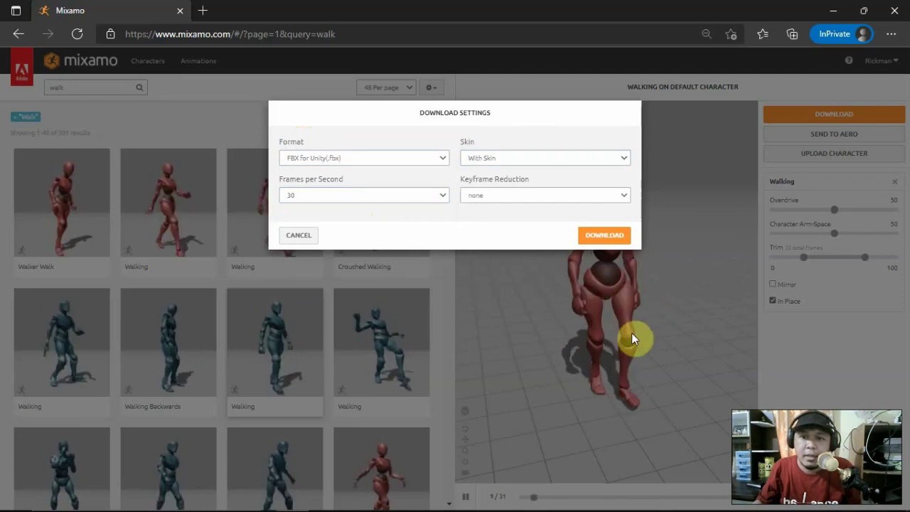
{"action": "left_click", "coordinate": [514, 161]}
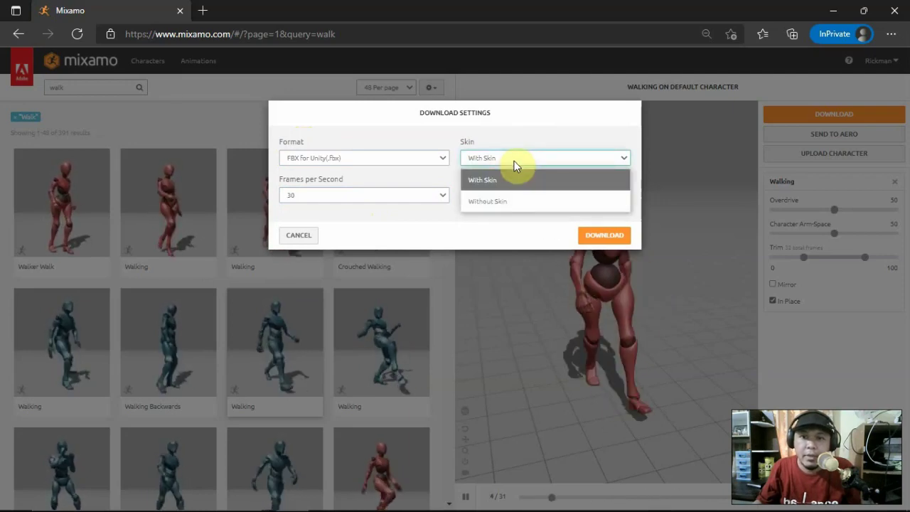
{"action": "left_click", "coordinate": [508, 202]}
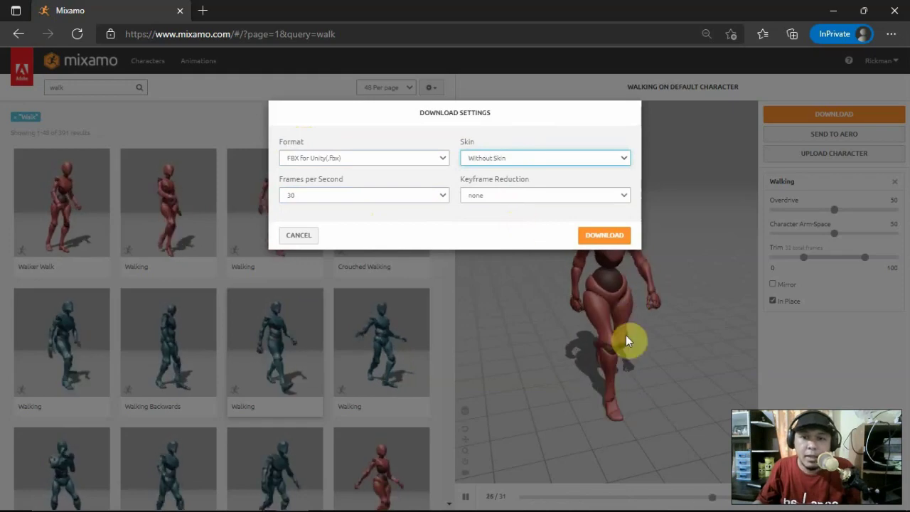
{"action": "left_click", "coordinate": [502, 160]}
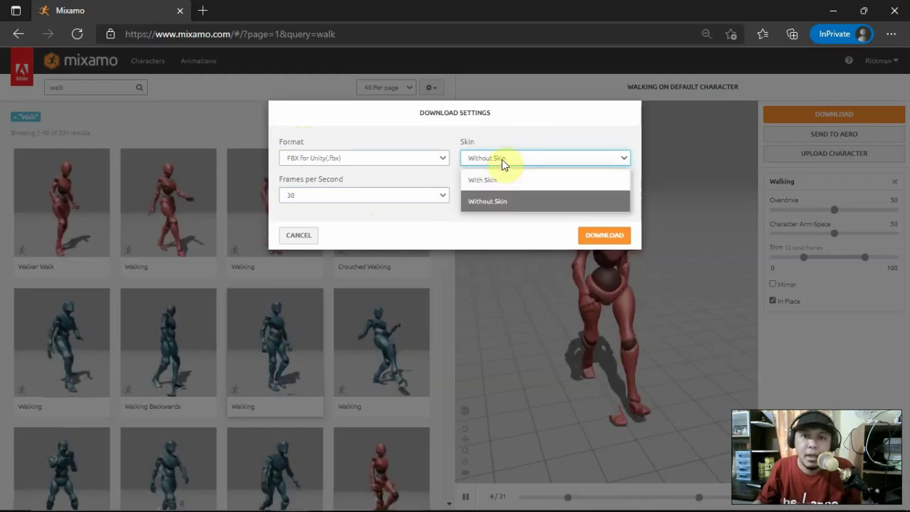
{"action": "left_click", "coordinate": [507, 203]}
{"action": "left_click", "coordinate": [502, 196]}
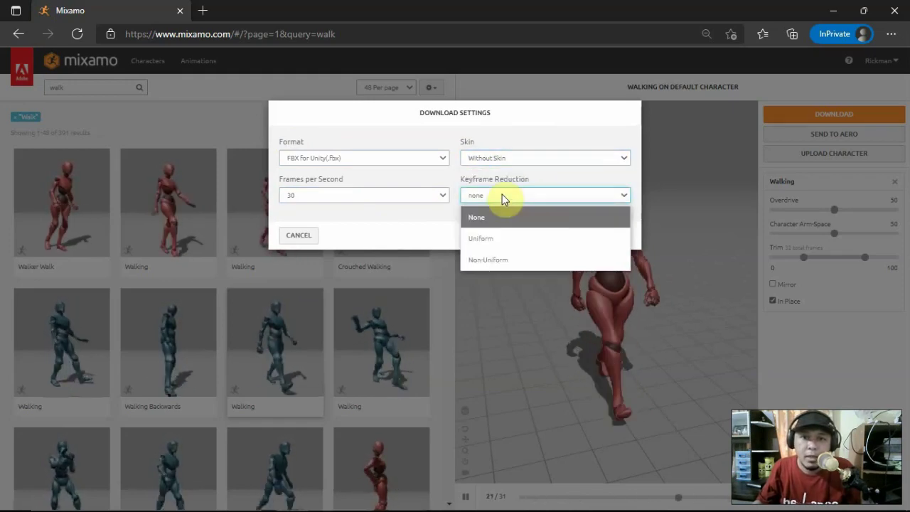
{"action": "left_click", "coordinate": [513, 216]}
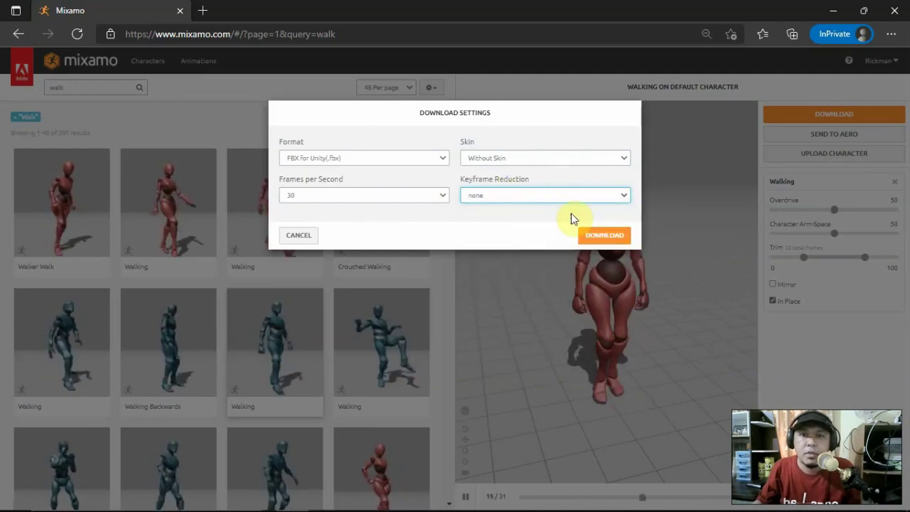
{"action": "left_click", "coordinate": [596, 238]}
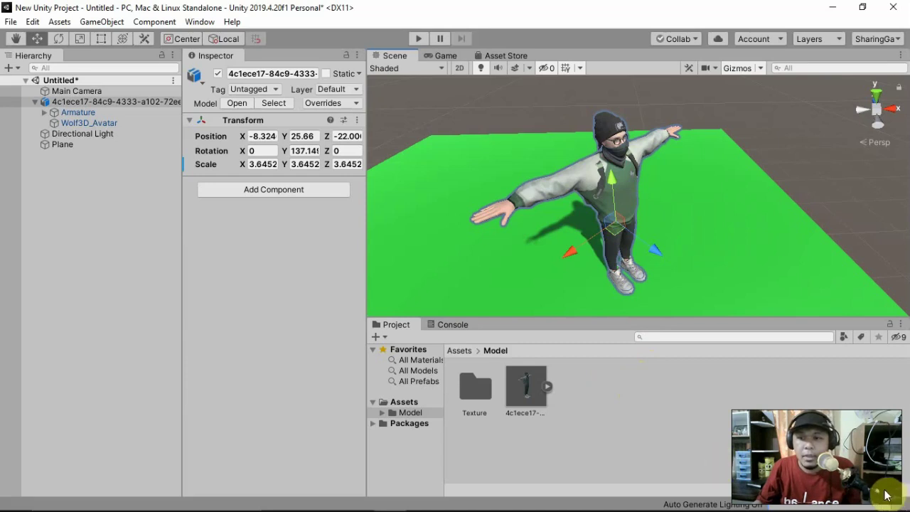
Create an Animations folder inside Model and open it.
{"action": "left_click_drag", "start_coordinate": [893, 491], "coordinate": [823, 490]}
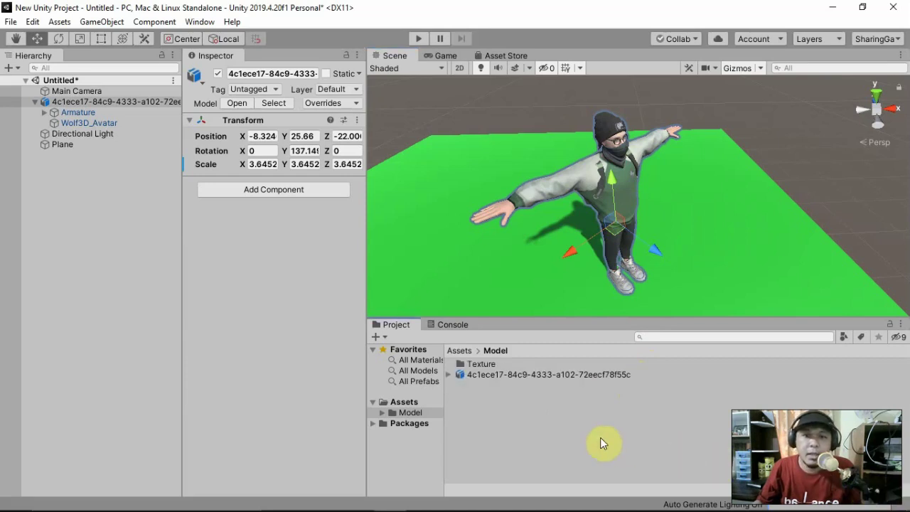
{"action": "right_click", "coordinate": [507, 462]}
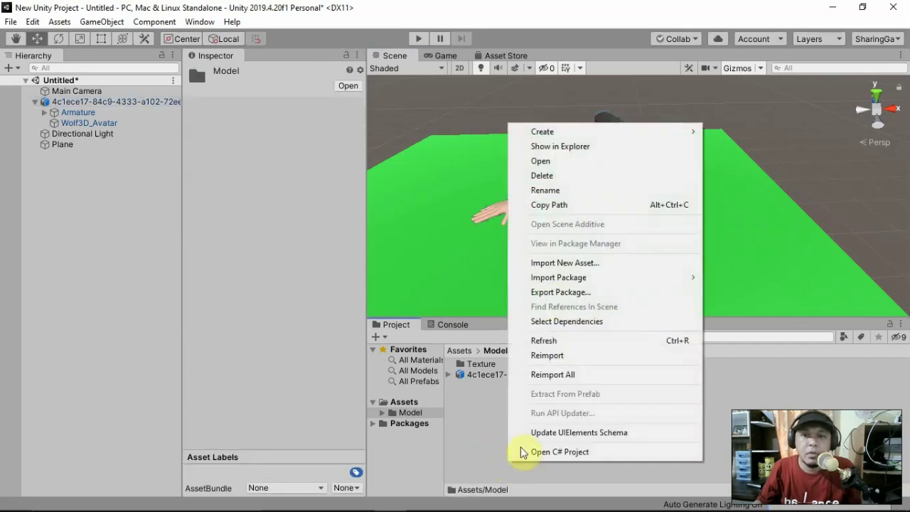
{"action": "mouse_move", "coordinate": [581, 132]}
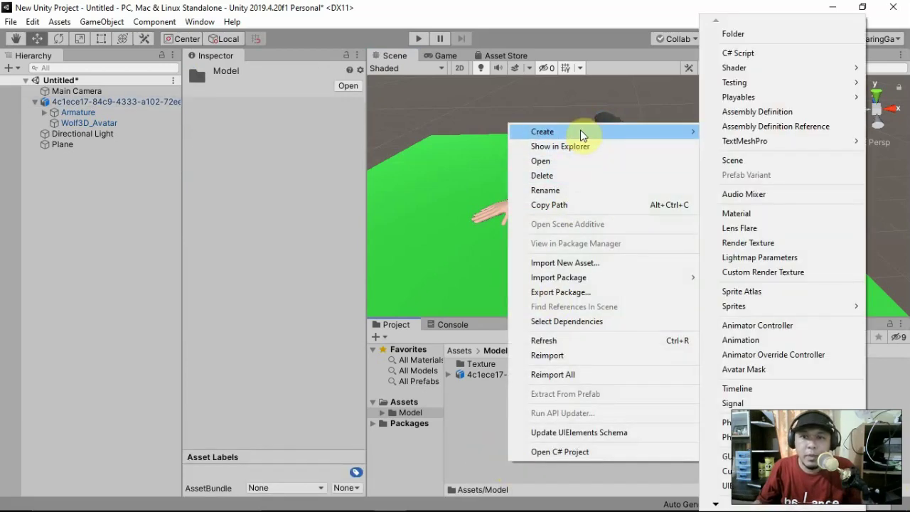
{"action": "left_click", "coordinate": [736, 33]}
{"action": "type", "text": "A"}
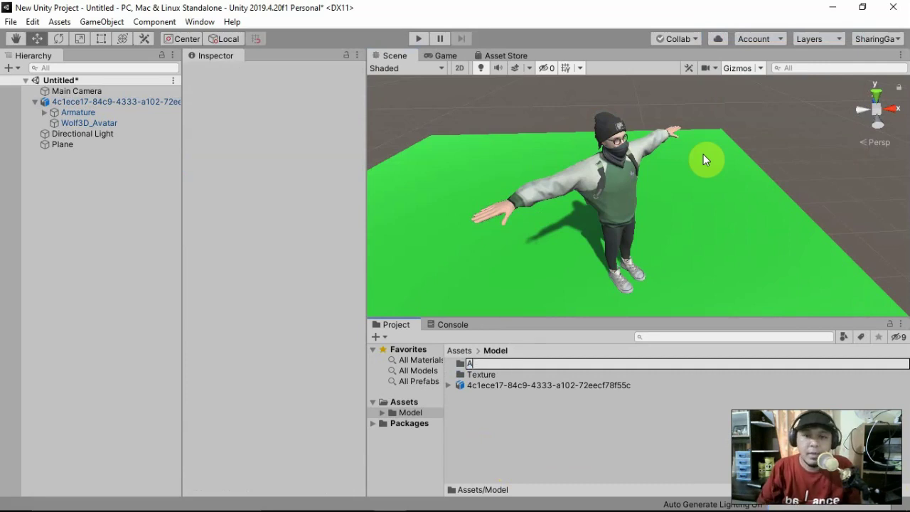
{"action": "type", "text": "nimations"}
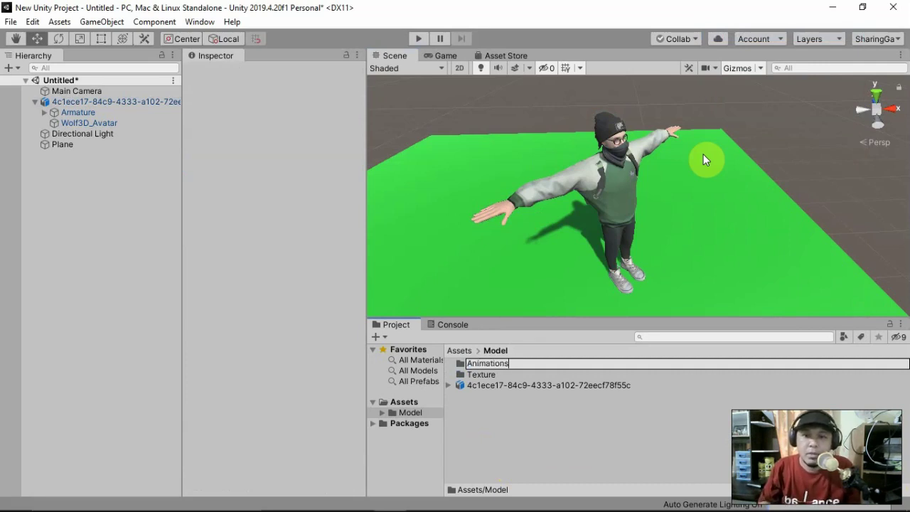
{"action": "left_click", "coordinate": [526, 344]}
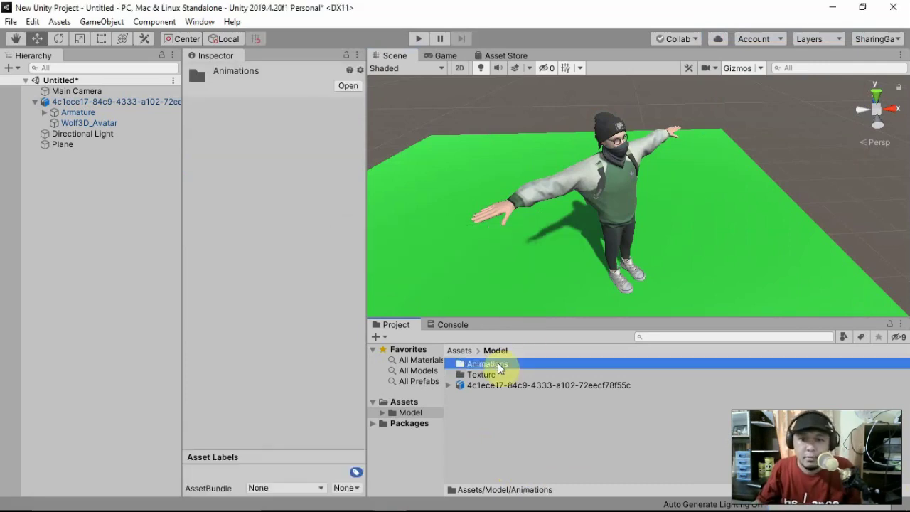
{"action": "double_click", "coordinate": [498, 362]}
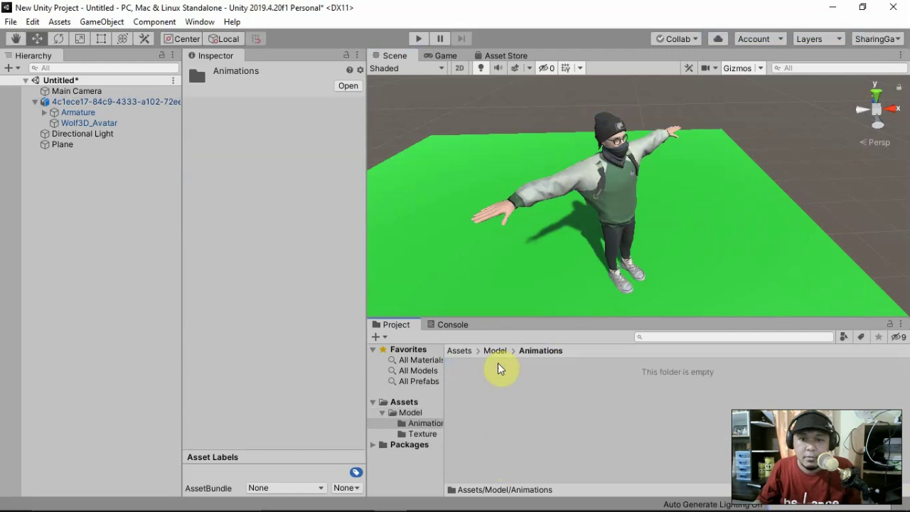
{"action": "right_click", "coordinate": [531, 417]}
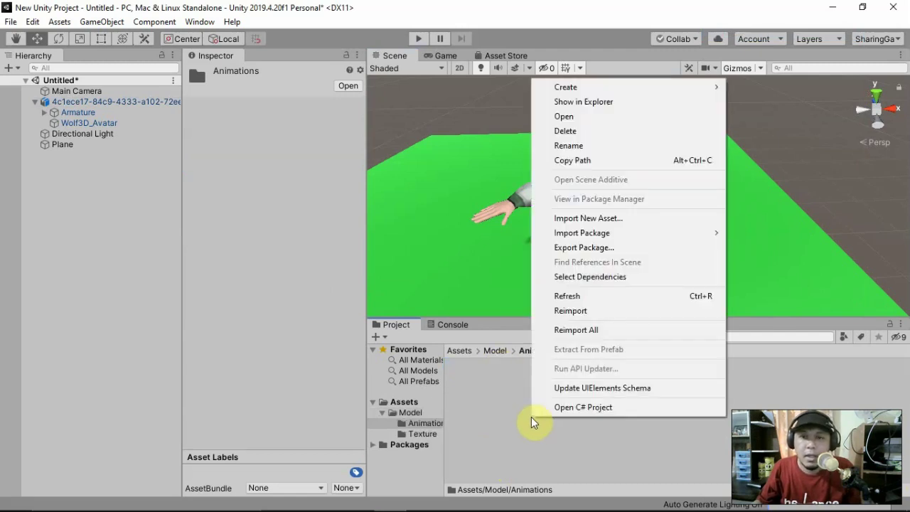
{"action": "left_click", "coordinate": [605, 220]}
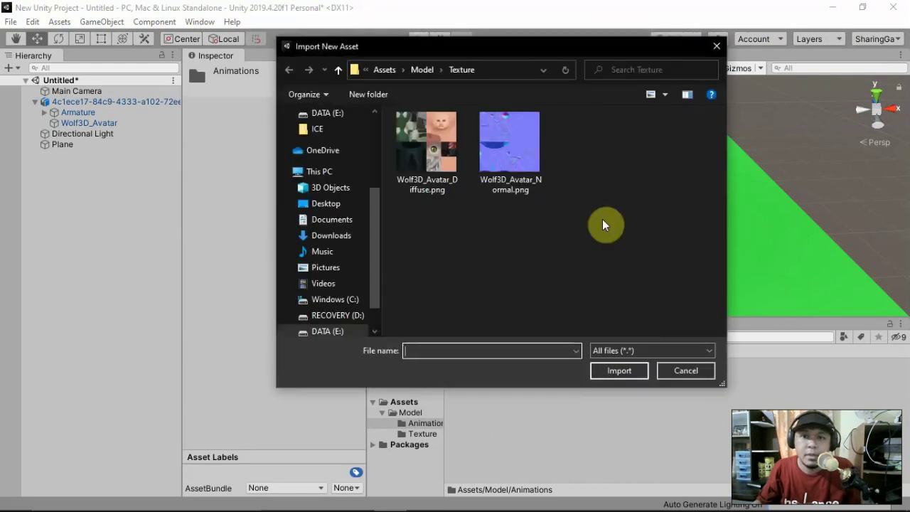
{"action": "left_click", "coordinate": [342, 237]}
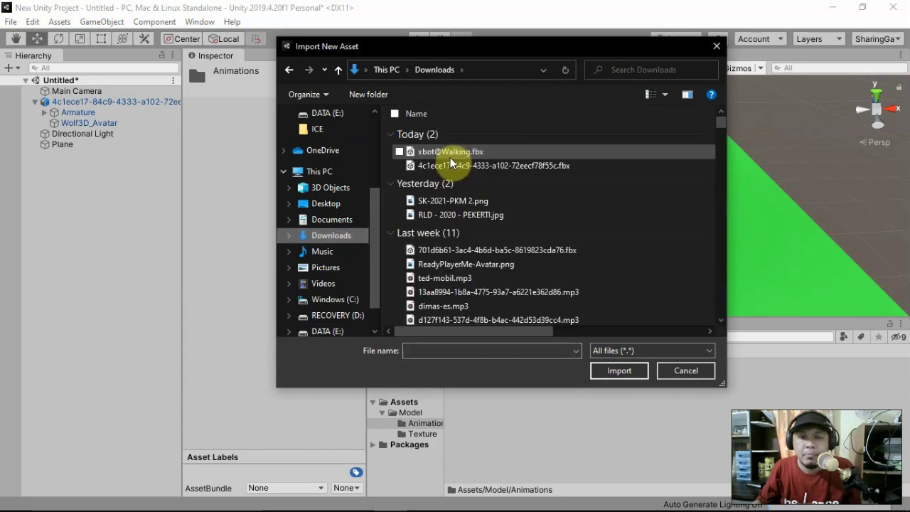
{"action": "double_click", "coordinate": [452, 153]}
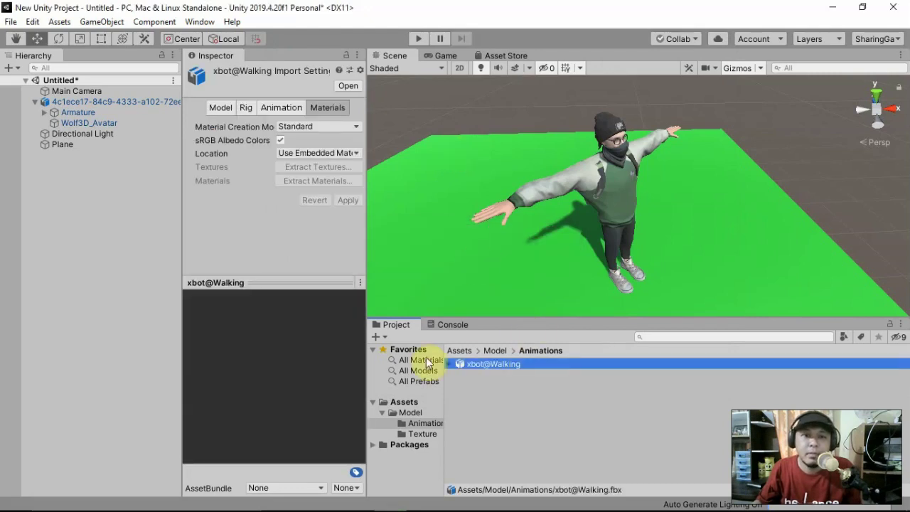
Review the xbot@Walking Animation settings, then return to the Model folder and widen the folder tree.
{"action": "left_click", "coordinate": [281, 106]}
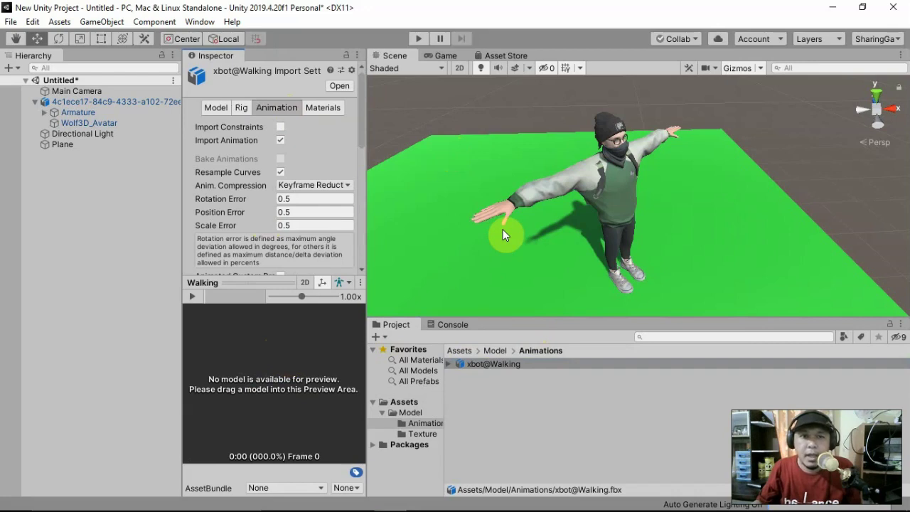
{"action": "left_click", "coordinate": [505, 365]}
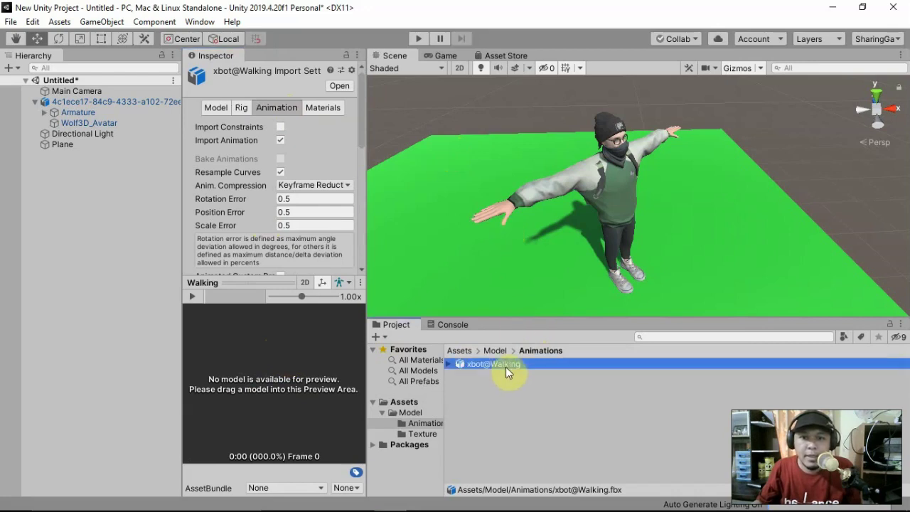
{"action": "left_click", "coordinate": [112, 102]}
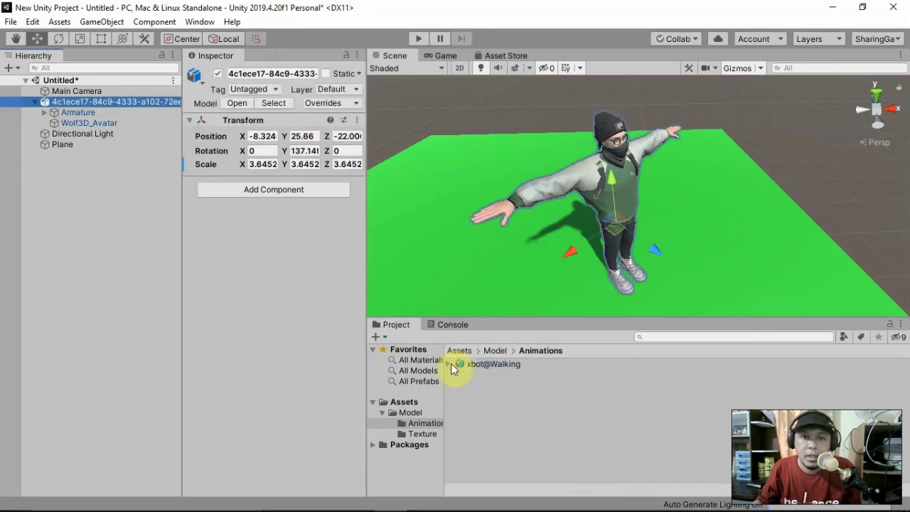
{"action": "left_click", "coordinate": [418, 413]}
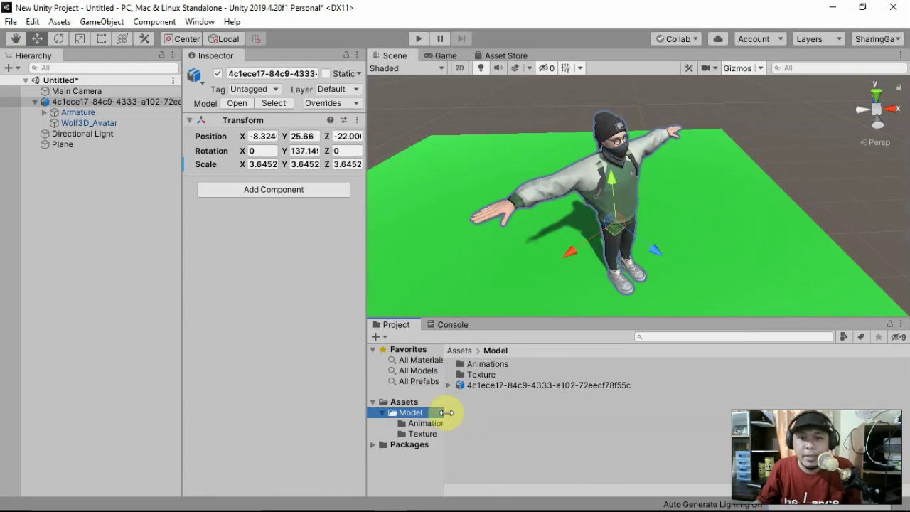
{"action": "left_click_drag", "start_coordinate": [444, 413], "coordinate": [493, 414]}
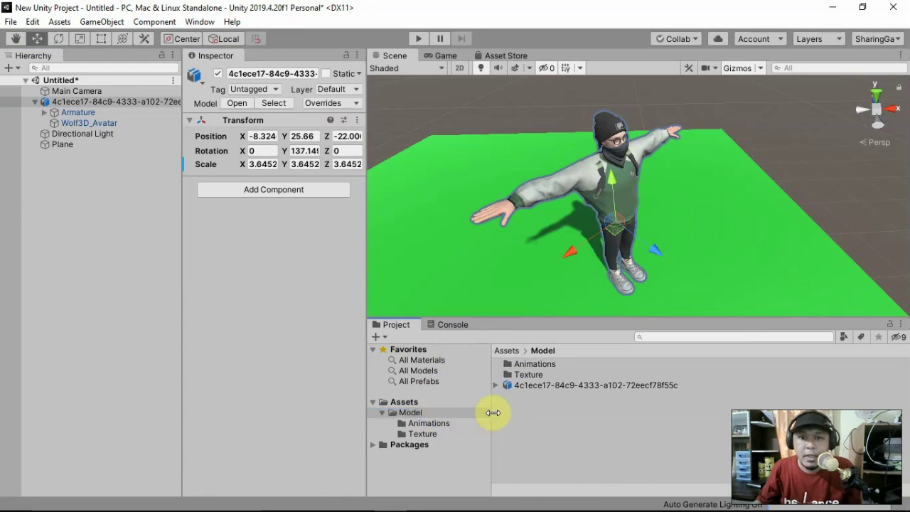
Set the avatar model's Rig Animation Type to Humanoid and apply it.
{"action": "left_click", "coordinate": [554, 387]}
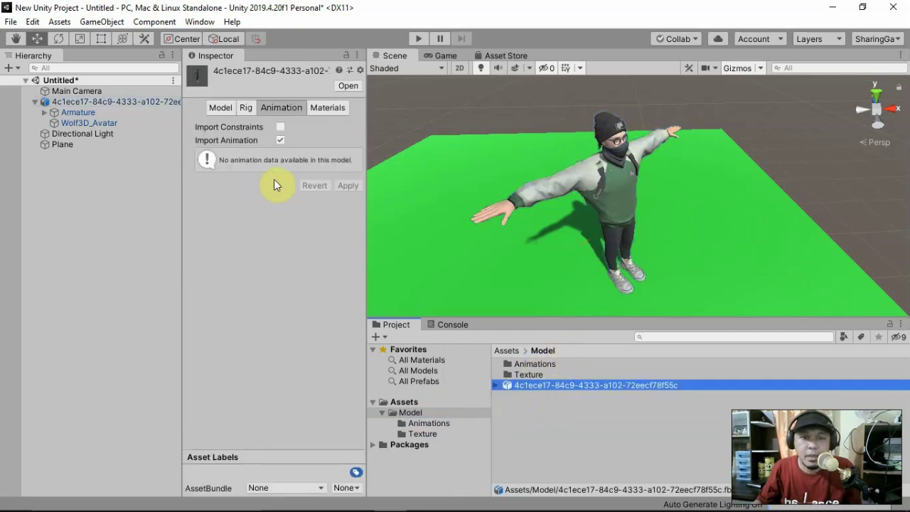
{"action": "left_click", "coordinate": [246, 108]}
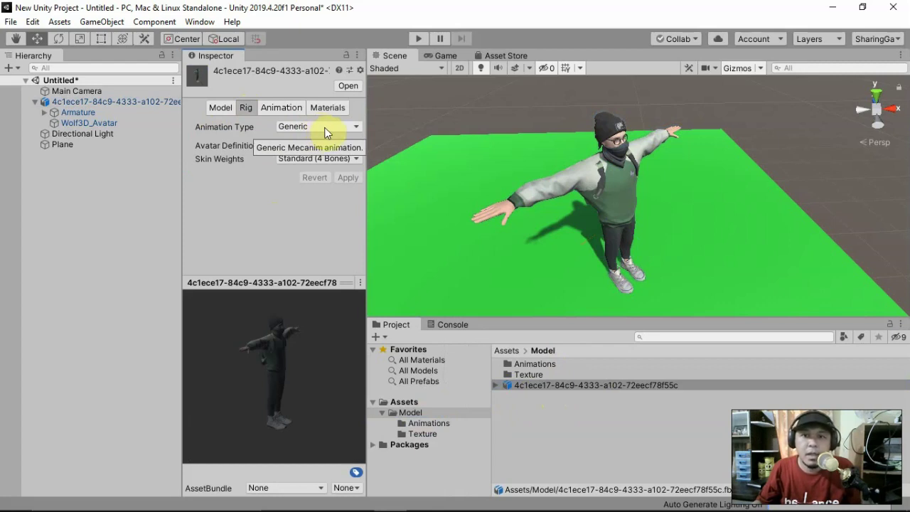
{"action": "left_click", "coordinate": [340, 126]}
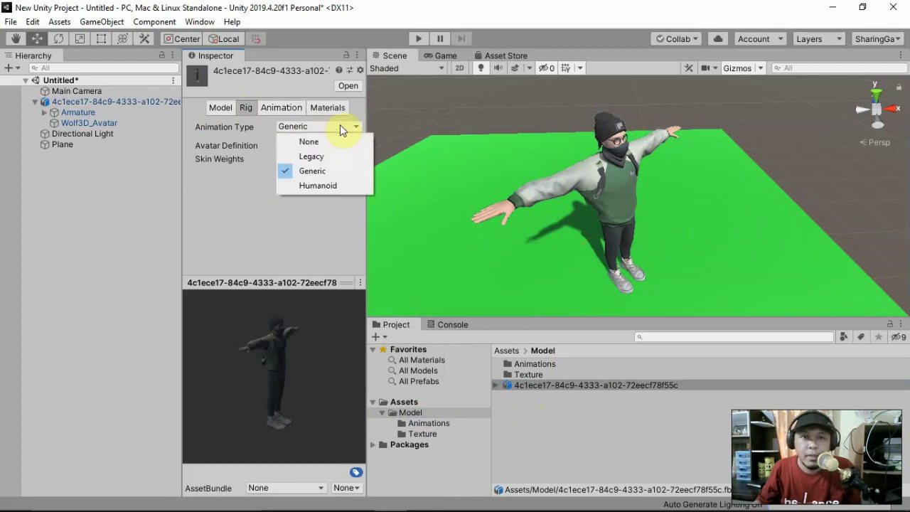
{"action": "left_click", "coordinate": [325, 187]}
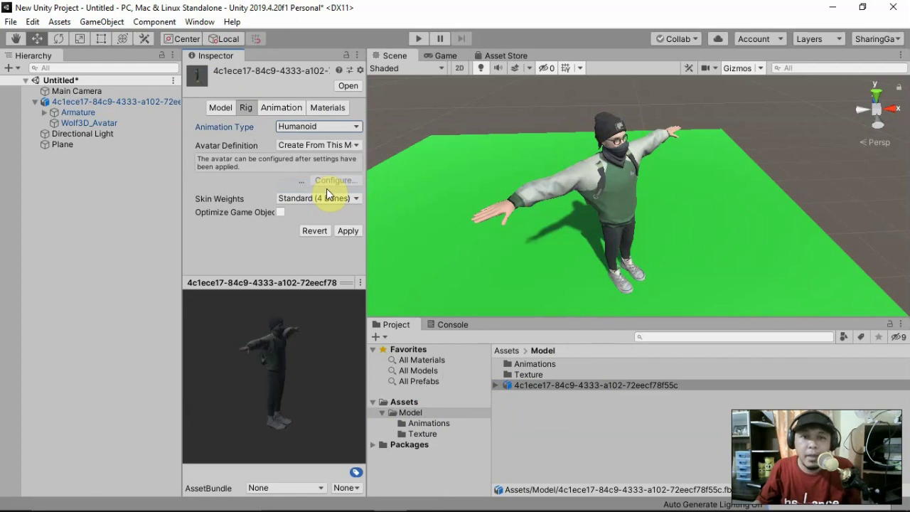
{"action": "left_click", "coordinate": [350, 231]}
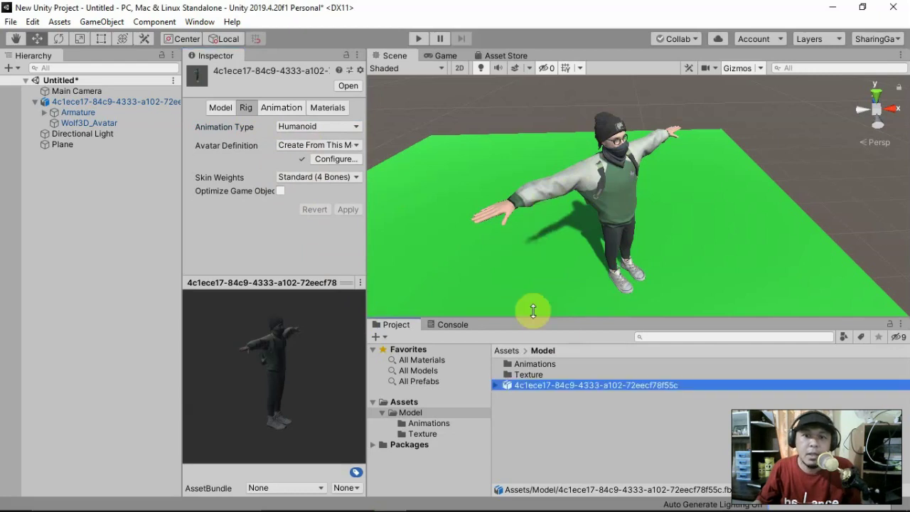
Set the xbot@Walking clip's Rig Animation Type to Humanoid.
{"action": "double_click", "coordinate": [535, 364]}
{"action": "left_click", "coordinate": [538, 365]}
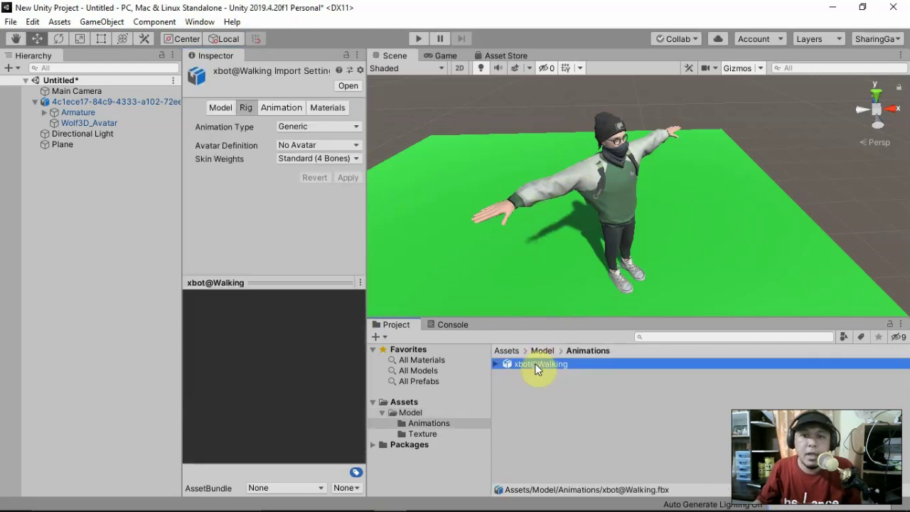
{"action": "left_click", "coordinate": [327, 128]}
{"action": "left_click", "coordinate": [324, 189]}
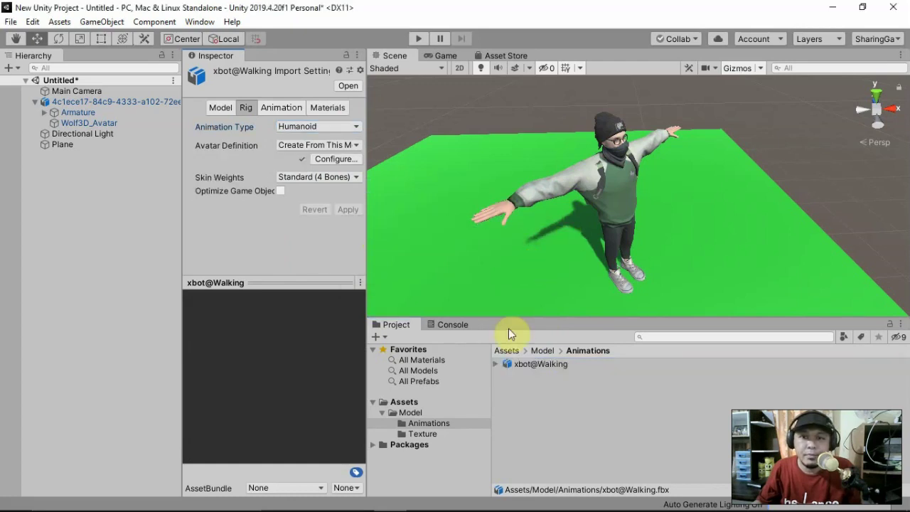
Recheck the avatar model and walking clip import settings, then select the avatar object.
{"action": "left_click", "coordinate": [414, 412]}
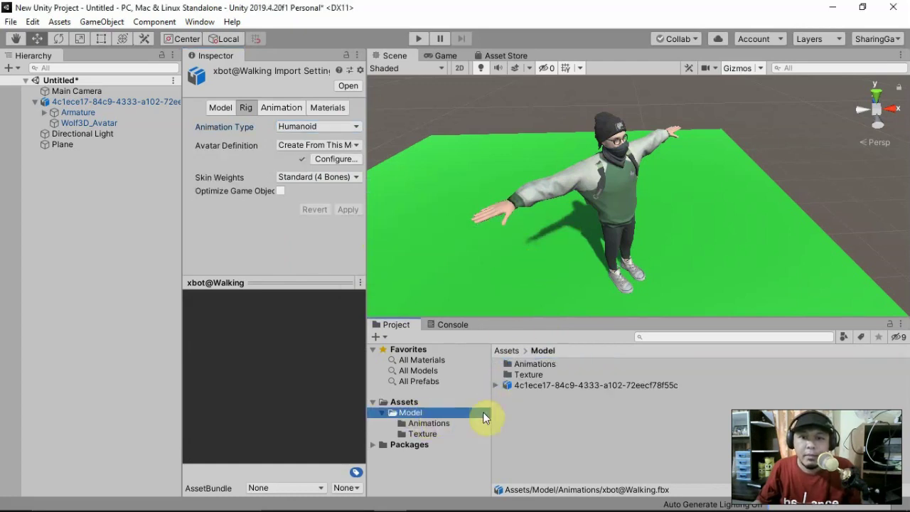
{"action": "left_click", "coordinate": [541, 387]}
{"action": "left_click", "coordinate": [458, 423]}
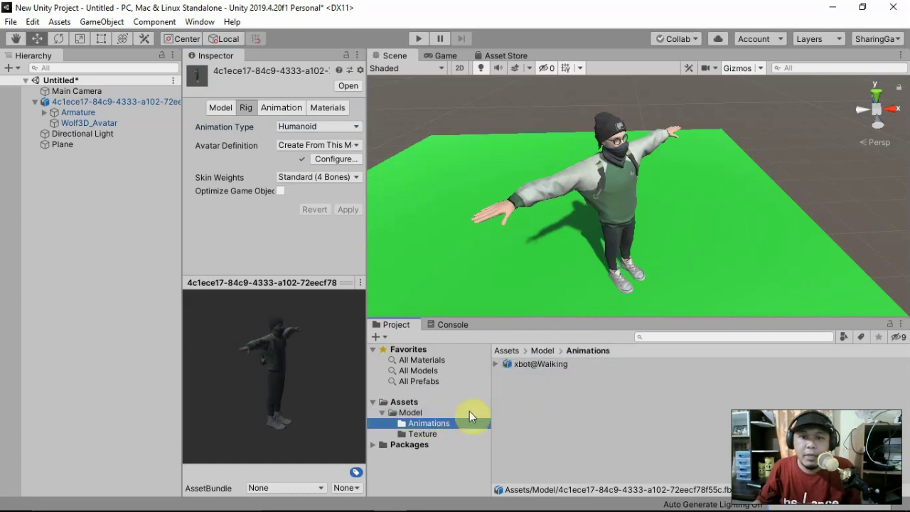
{"action": "left_click", "coordinate": [520, 365]}
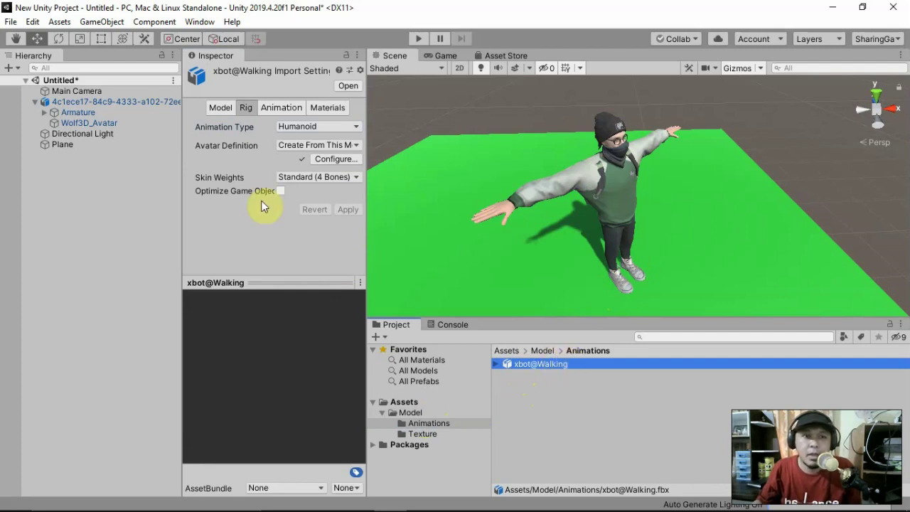
{"action": "left_click", "coordinate": [148, 105]}
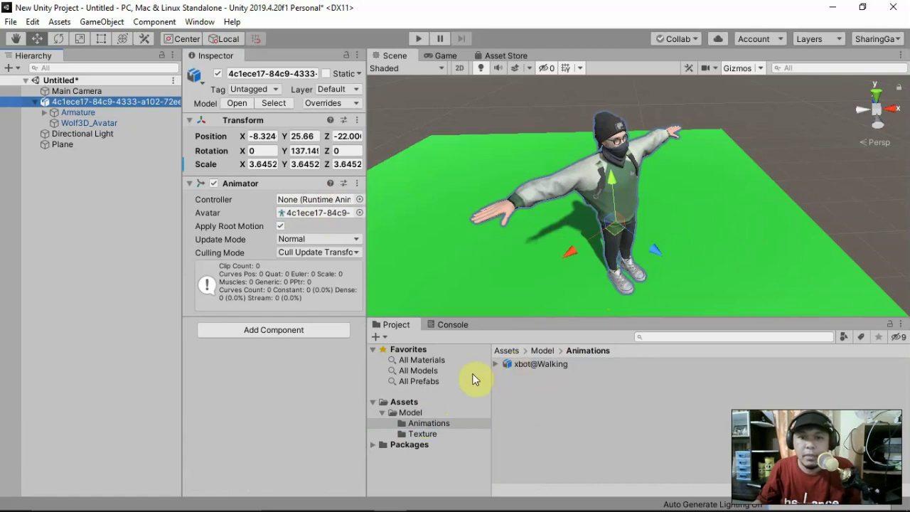
Create an Animator Controller named AnimatorBoy in the Animations folder.
{"action": "right_click", "coordinate": [538, 417]}
{"action": "mouse_move", "coordinate": [688, 88]}
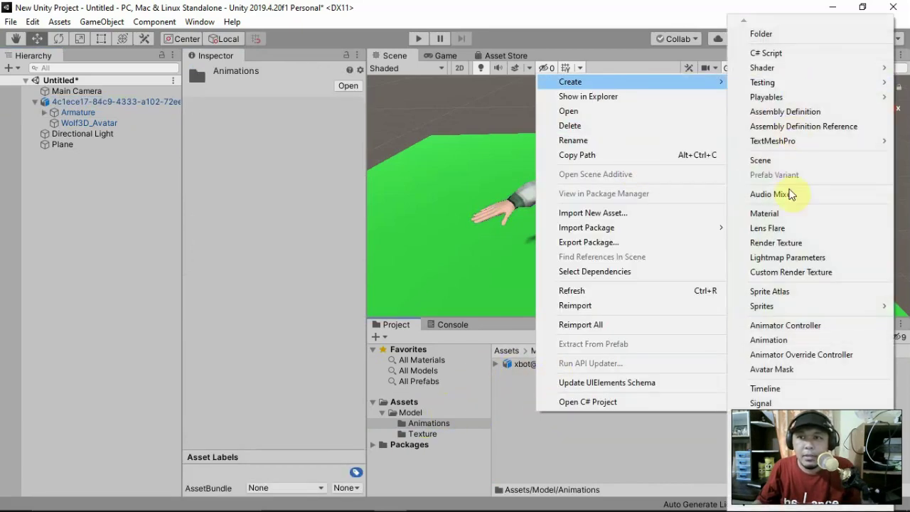
{"action": "left_click", "coordinate": [800, 329]}
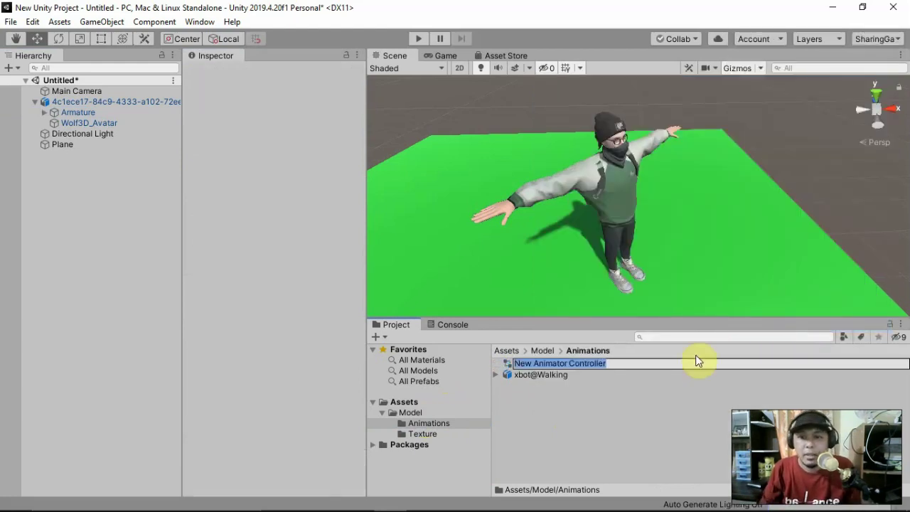
{"action": "type", "text": "Animat"}
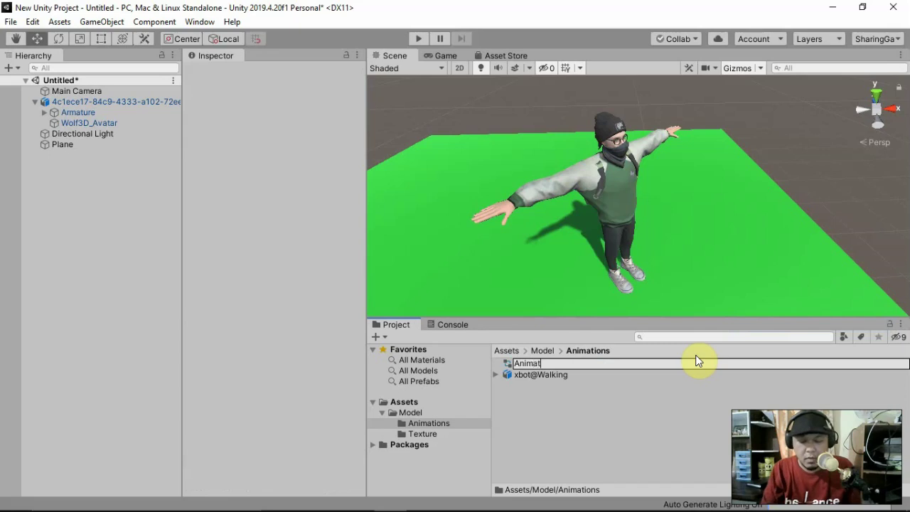
{"action": "type", "text": "orBoy"}
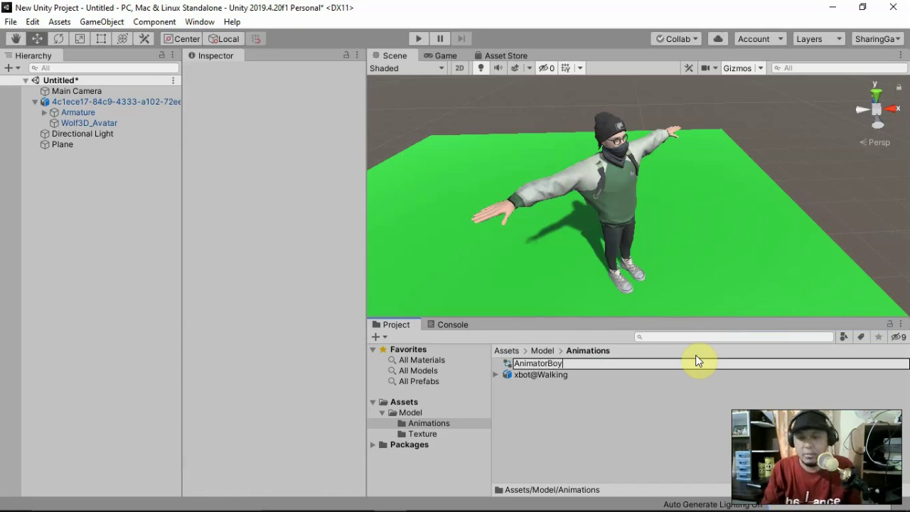
{"action": "key", "text": "Return"}
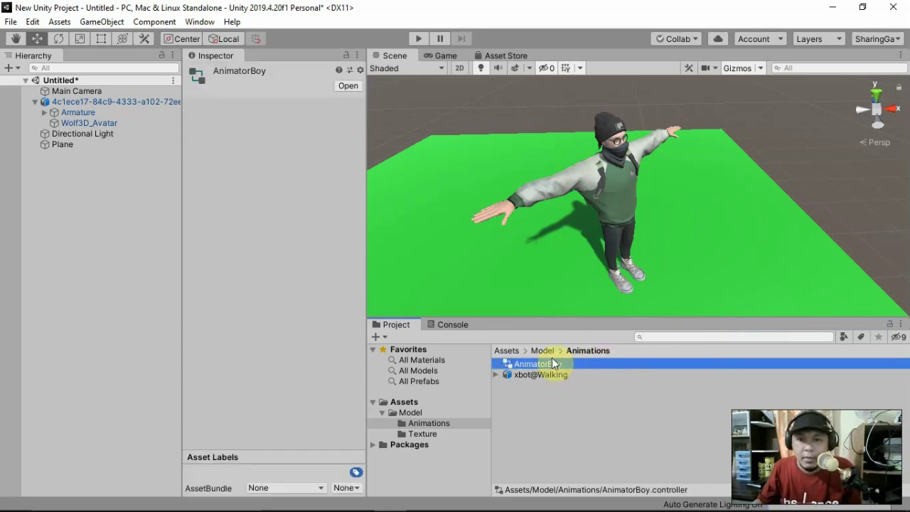
Rename the avatar object to Boy and assign AnimatorBoy as its Animator controller.
{"action": "left_click", "coordinate": [114, 103]}
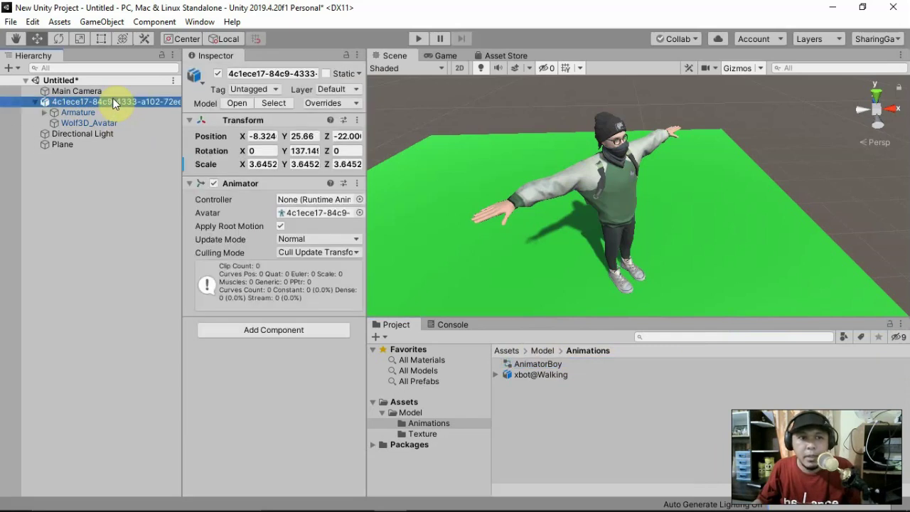
{"action": "left_click", "coordinate": [114, 103]}
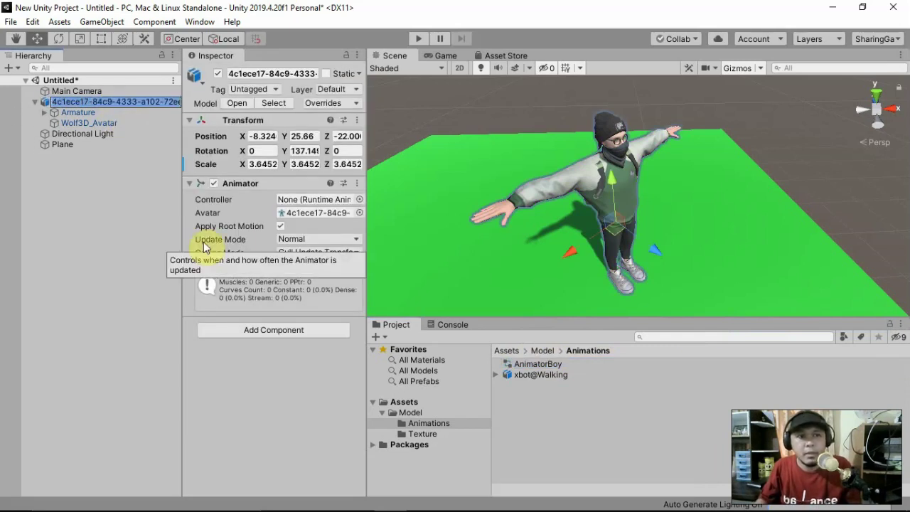
{"action": "type", "text": "Boy"}
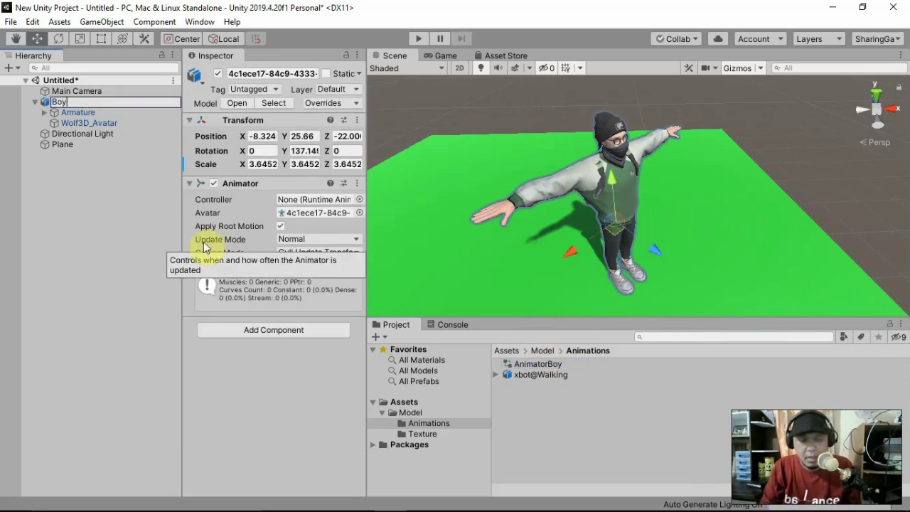
{"action": "key", "text": "Return"}
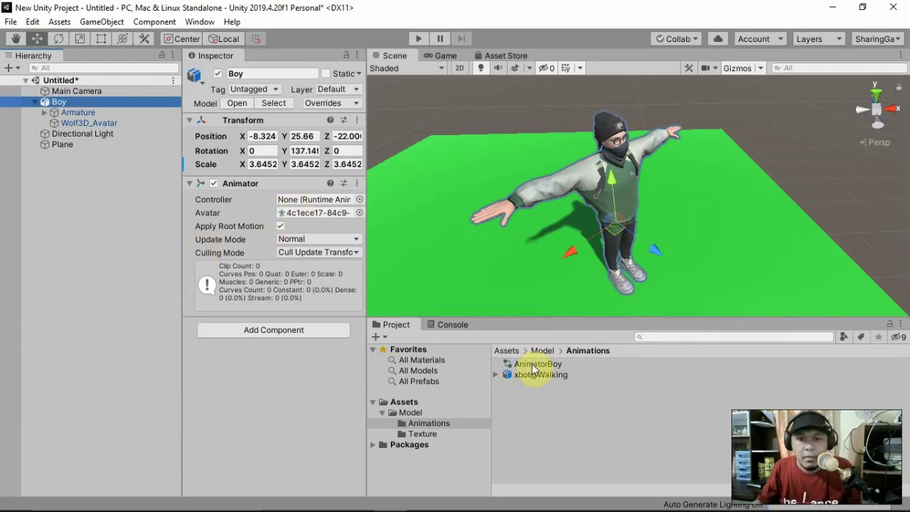
{"action": "left_click_drag", "start_coordinate": [537, 365], "coordinate": [325, 205]}
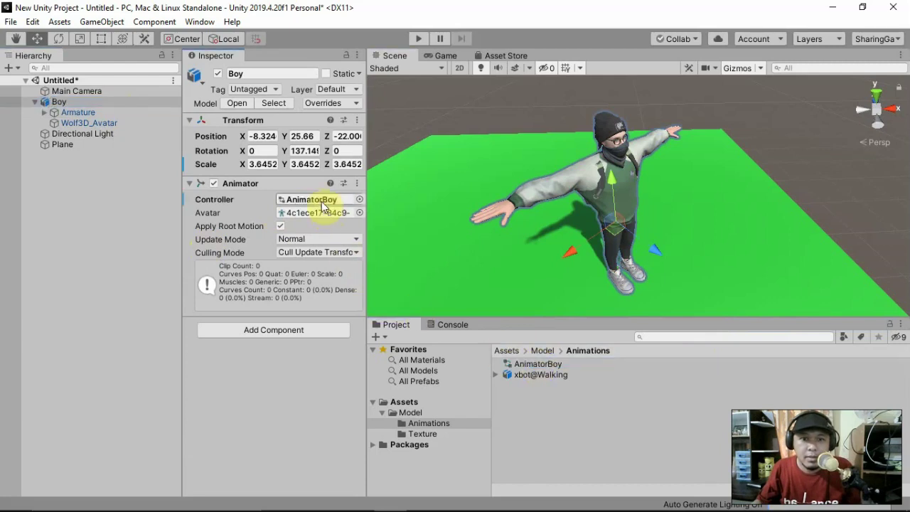
{"action": "left_click", "coordinate": [539, 364]}
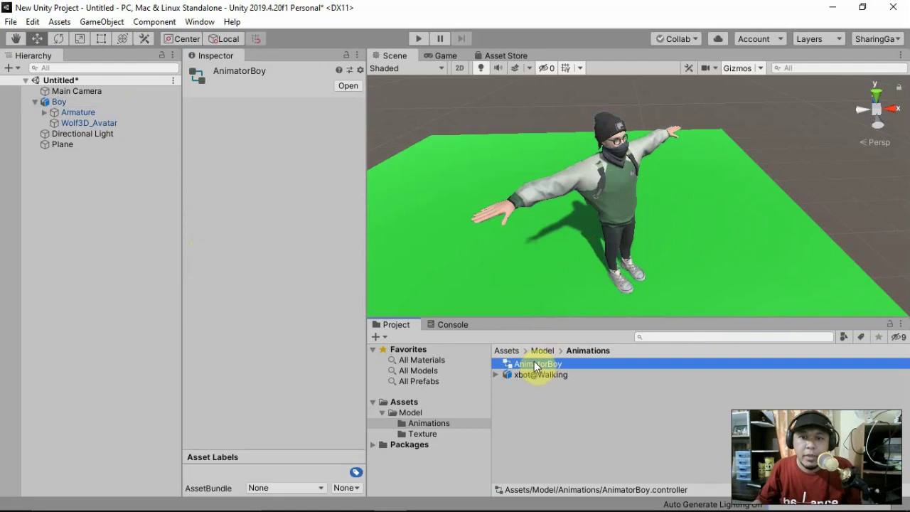
Add xbot@Walking as the default Walking state in AnimatorBoy, then test-run the scene.
{"action": "double_click", "coordinate": [537, 365]}
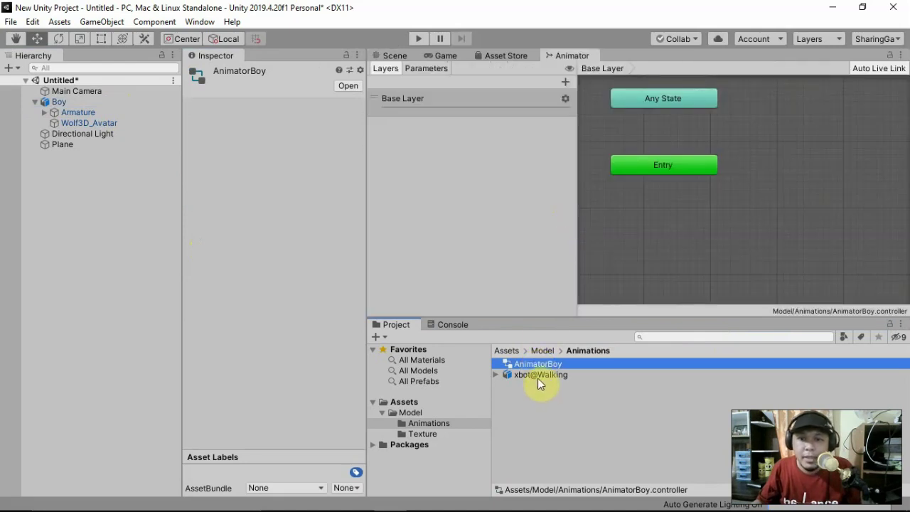
{"action": "left_click_drag", "start_coordinate": [538, 376], "coordinate": [677, 213]}
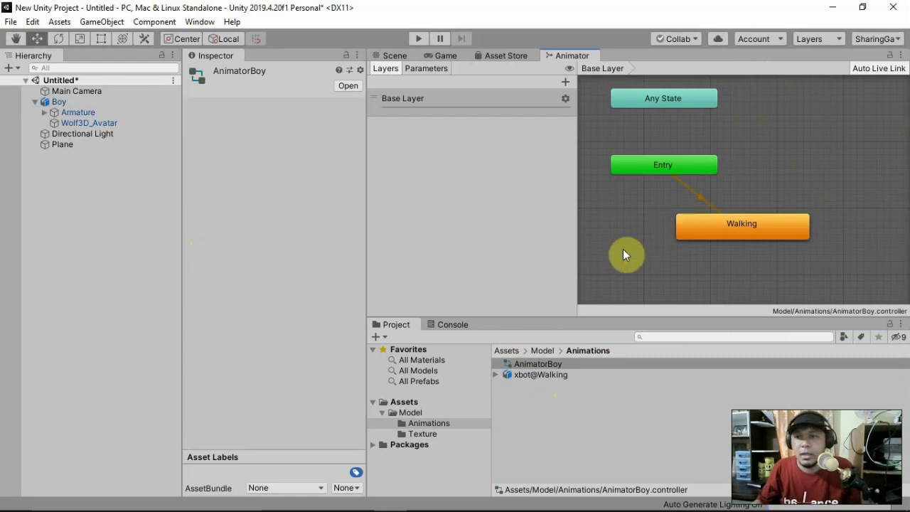
{"action": "left_click", "coordinate": [396, 56]}
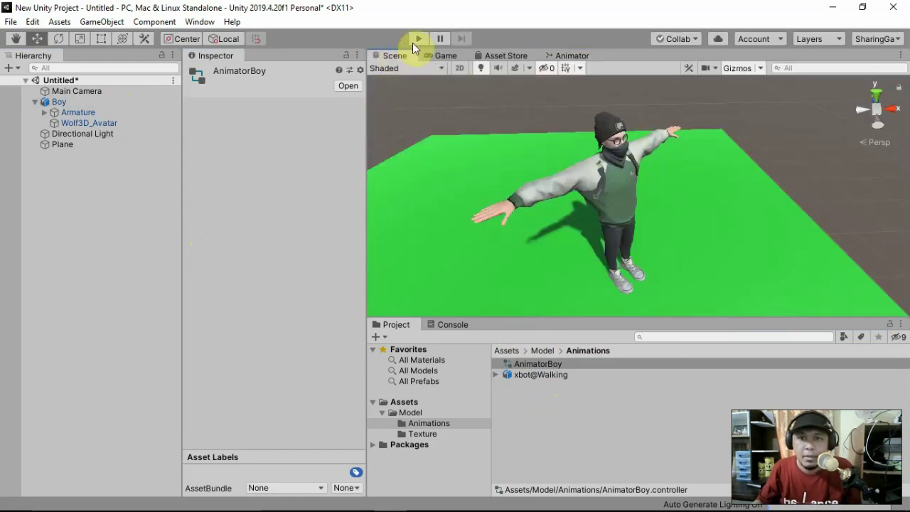
{"action": "left_click", "coordinate": [418, 38]}
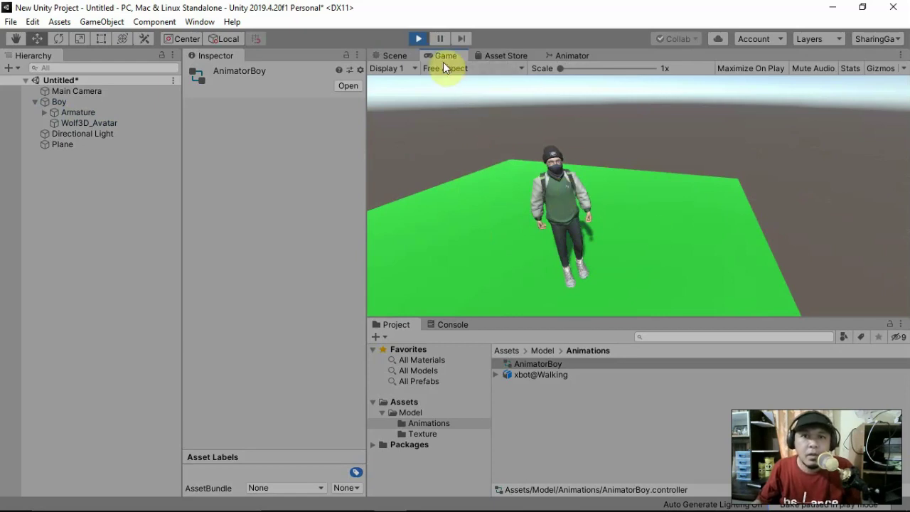
{"action": "left_click", "coordinate": [418, 41]}
Make the xbot@Walking clip loop in its animation import settings and apply.
{"action": "left_click", "coordinate": [418, 39]}
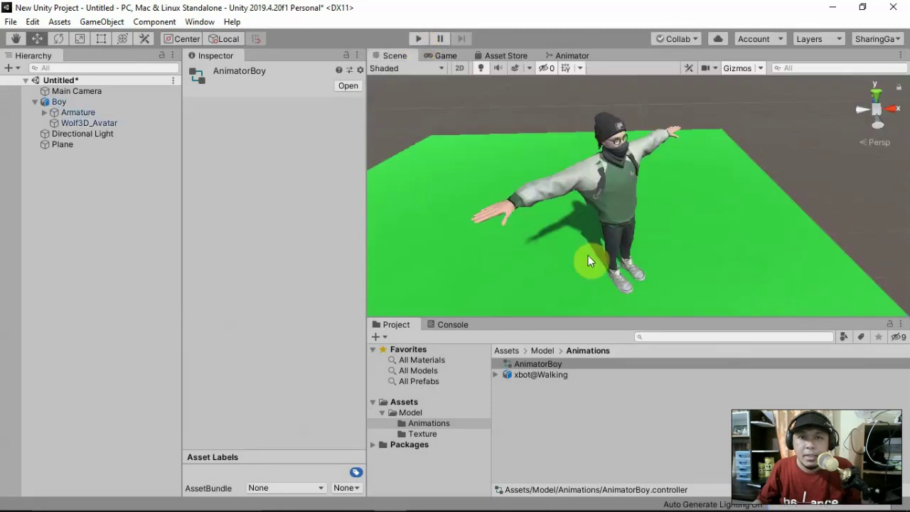
{"action": "left_click", "coordinate": [540, 375]}
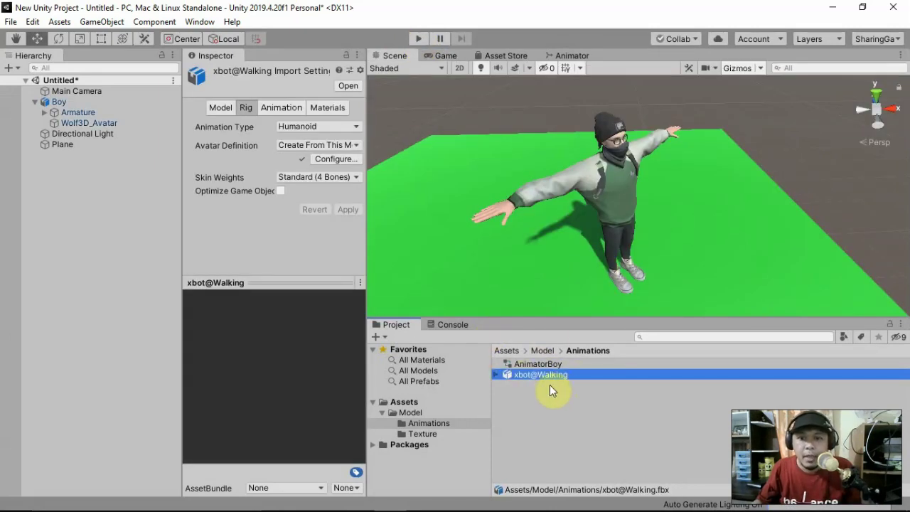
{"action": "left_click", "coordinate": [275, 111]}
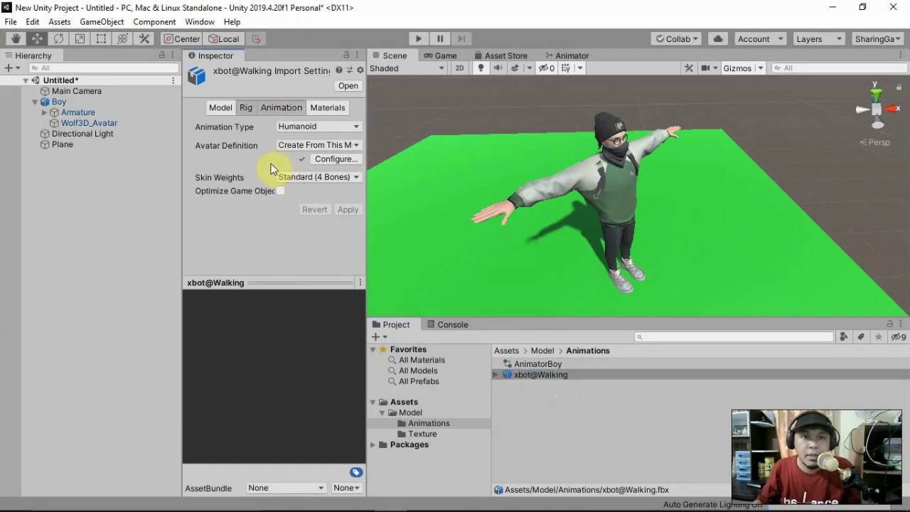
{"action": "scroll", "coordinate": [296, 178], "scroll_direction": "down", "scroll_amount": 5}
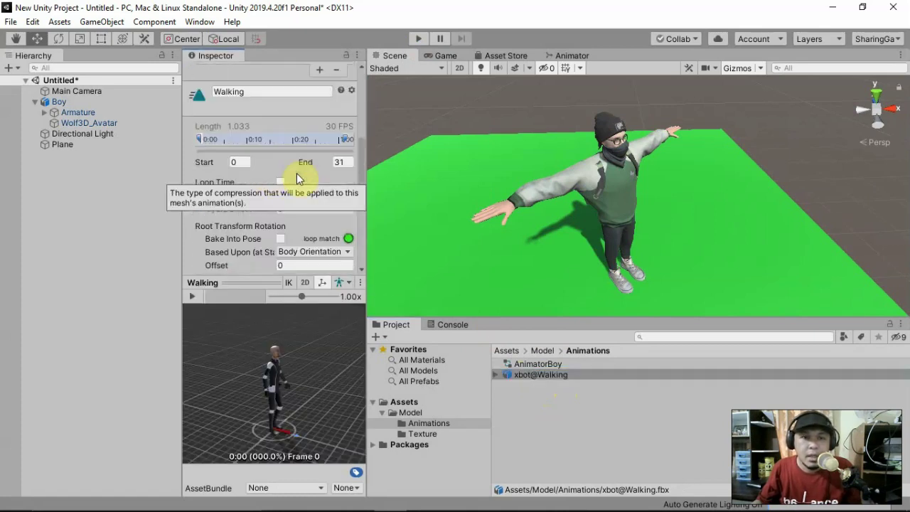
{"action": "scroll", "coordinate": [296, 173], "scroll_direction": "down", "scroll_amount": 5}
{"action": "scroll", "coordinate": [305, 126], "scroll_direction": "up", "scroll_amount": 3}
{"action": "scroll", "coordinate": [284, 112], "scroll_direction": "up", "scroll_amount": 3}
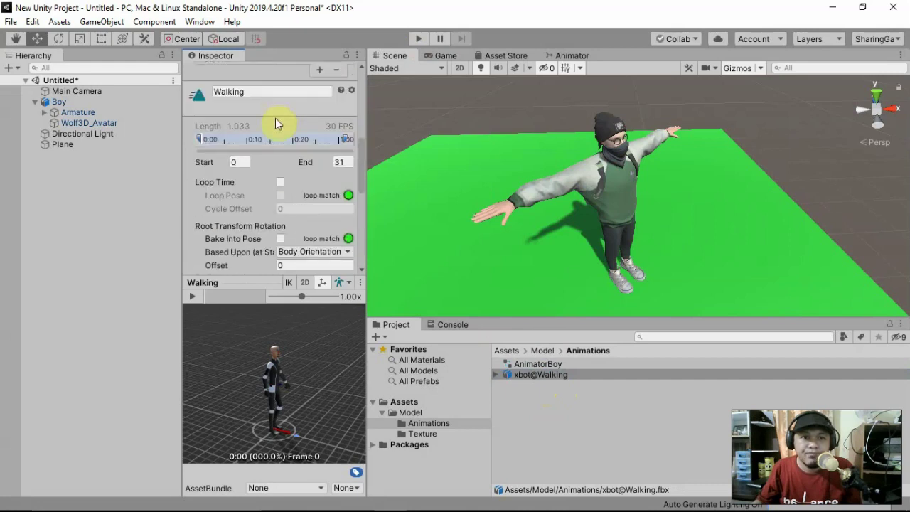
{"action": "left_click", "coordinate": [282, 184]}
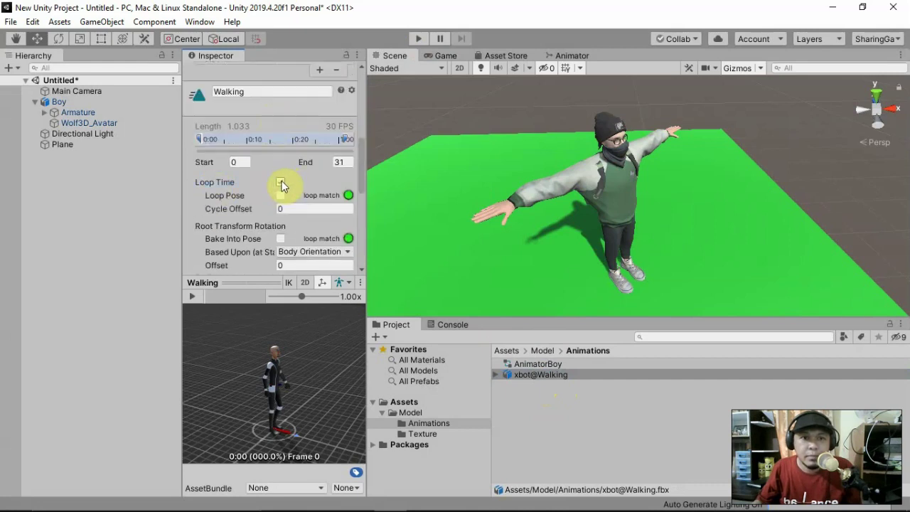
{"action": "scroll", "coordinate": [312, 191], "scroll_direction": "down", "scroll_amount": 5}
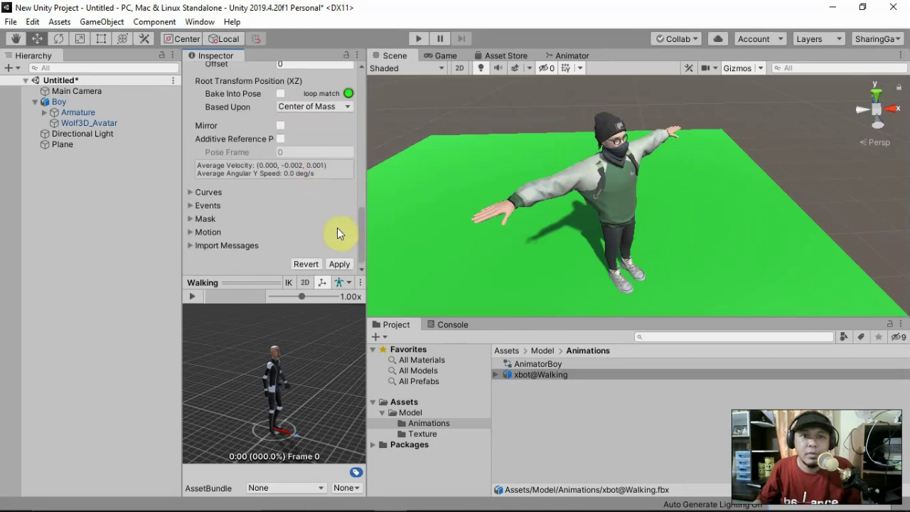
{"action": "left_click", "coordinate": [338, 263]}
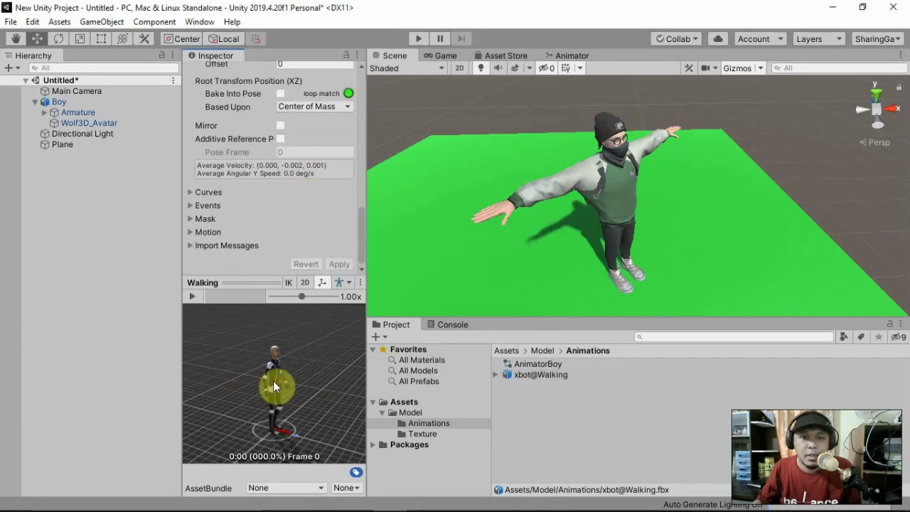
Preview the Walking cycle in the Inspector, then enter Play mode with Ctrl+P.
{"action": "mouse_move", "coordinate": [273, 381]}
{"action": "left_mouse_down"}
{"action": "mouse_move", "coordinate": [312, 398]}
{"action": "mouse_move", "coordinate": [284, 391]}
{"action": "left_mouse_up"}
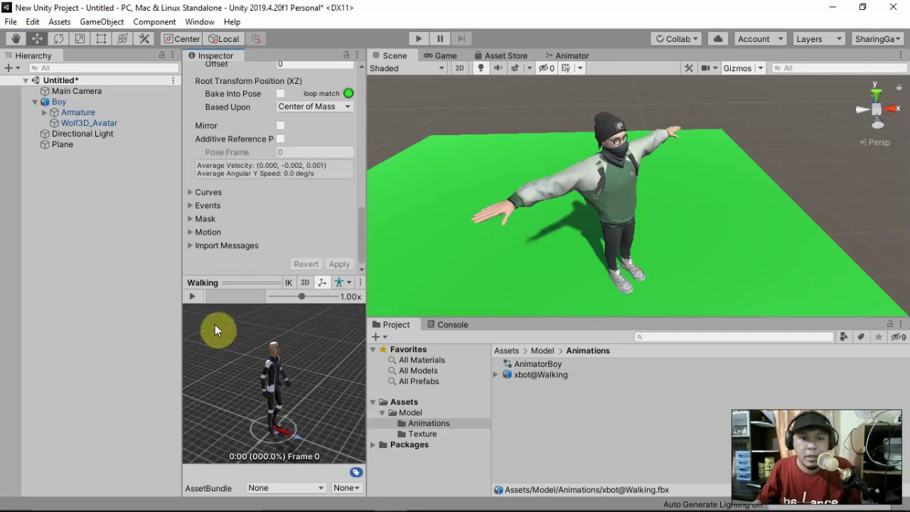
{"action": "left_click", "coordinate": [191, 297]}
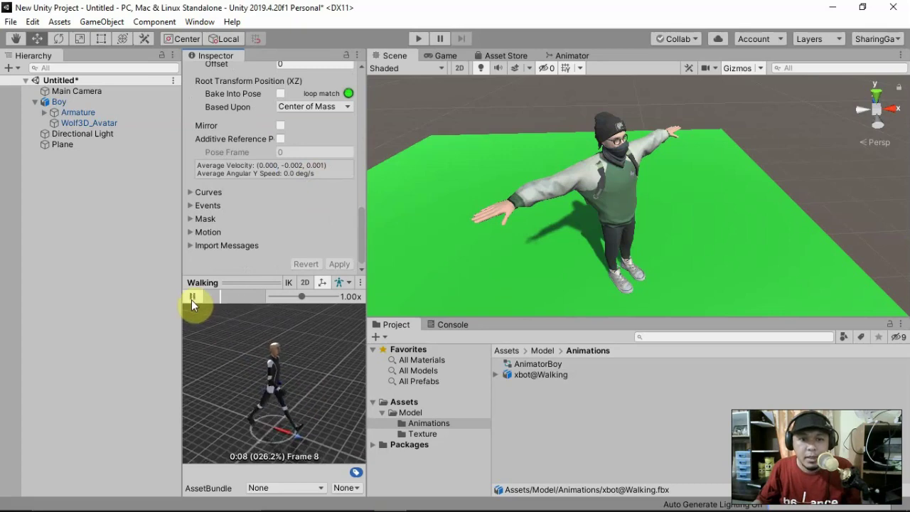
{"action": "left_click", "coordinate": [192, 297]}
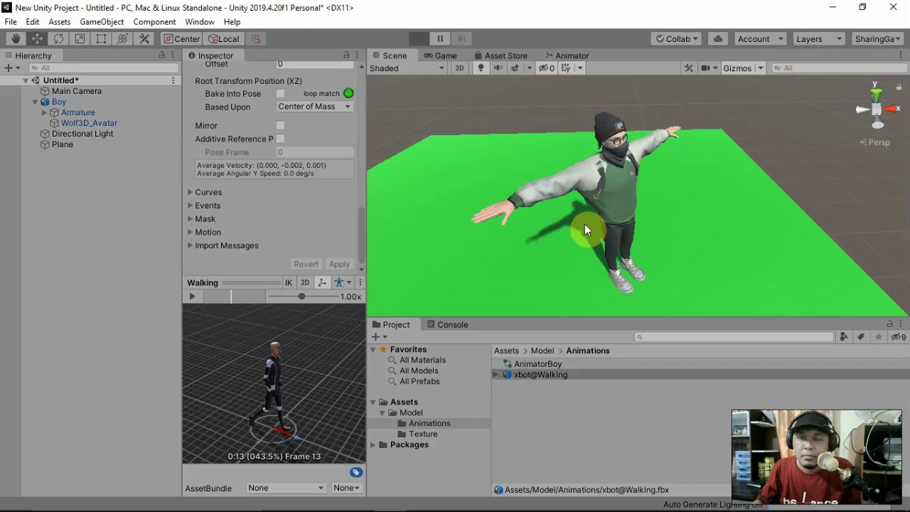
{"action": "key", "text": "ctrl+p"}
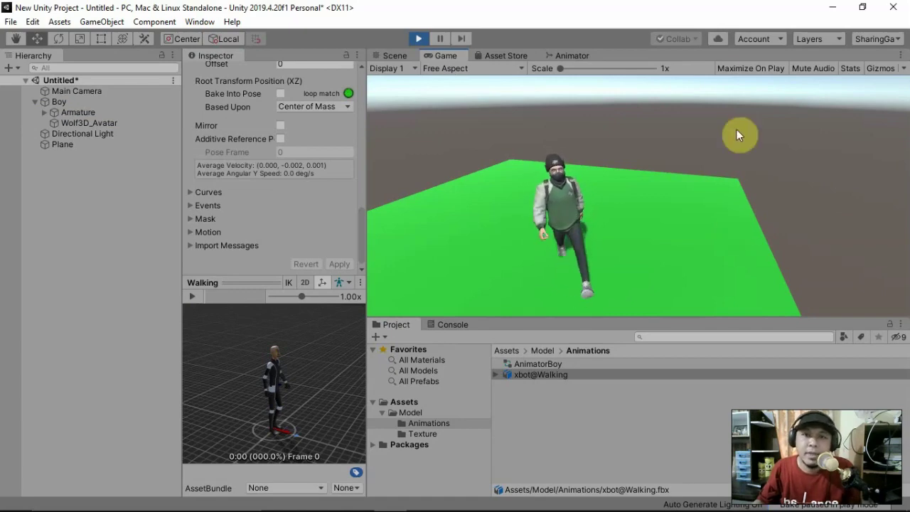
Exit Play mode, turn Boy to about 92° on Y and move it left along X.
{"action": "left_click", "coordinate": [419, 38]}
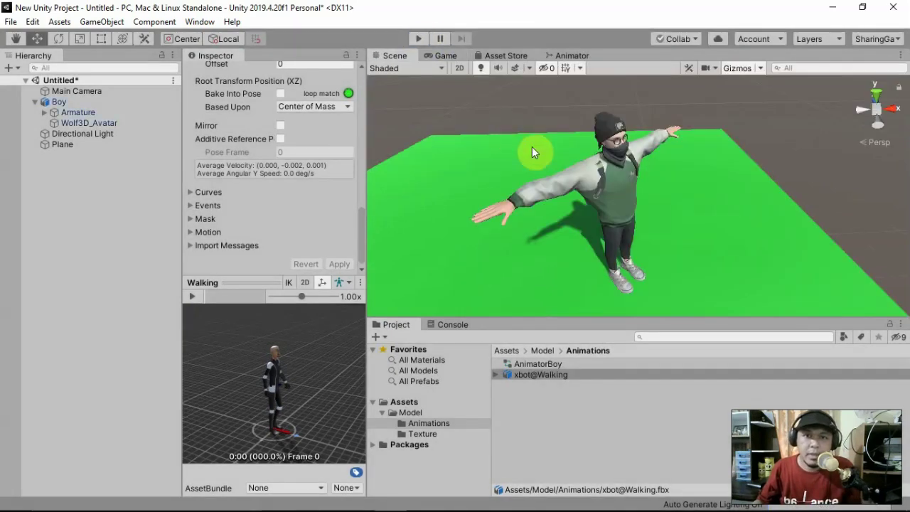
{"action": "scroll", "coordinate": [731, 199], "scroll_direction": "down", "scroll_amount": 2}
{"action": "scroll", "coordinate": [727, 198], "scroll_direction": "down", "scroll_amount": 2}
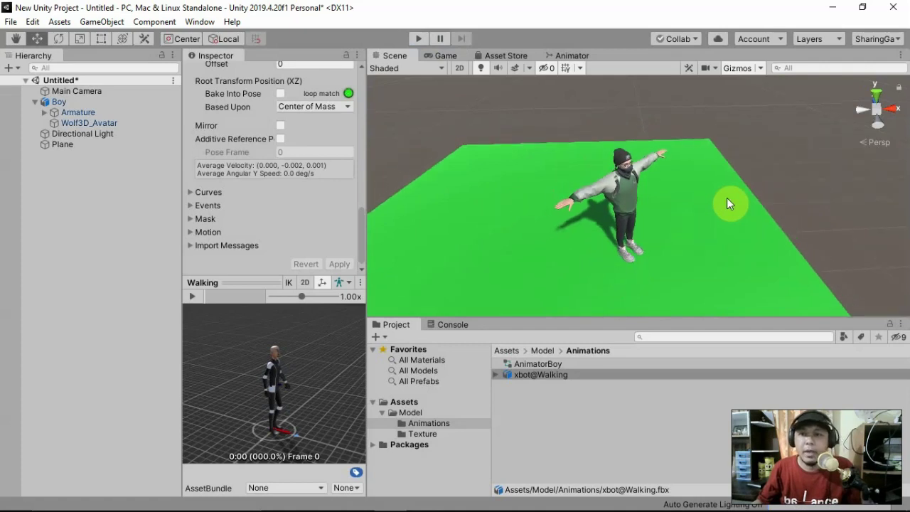
{"action": "scroll", "coordinate": [727, 198], "scroll_direction": "down", "scroll_amount": 2}
{"action": "scroll", "coordinate": [727, 198], "scroll_direction": "down", "scroll_amount": 2}
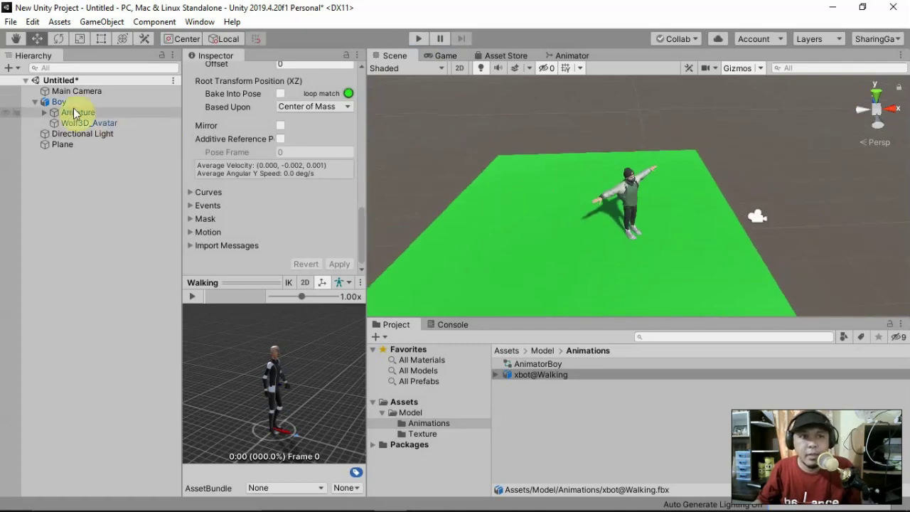
{"action": "left_click", "coordinate": [35, 102]}
{"action": "left_click", "coordinate": [57, 101]}
{"action": "left_click", "coordinate": [59, 39]}
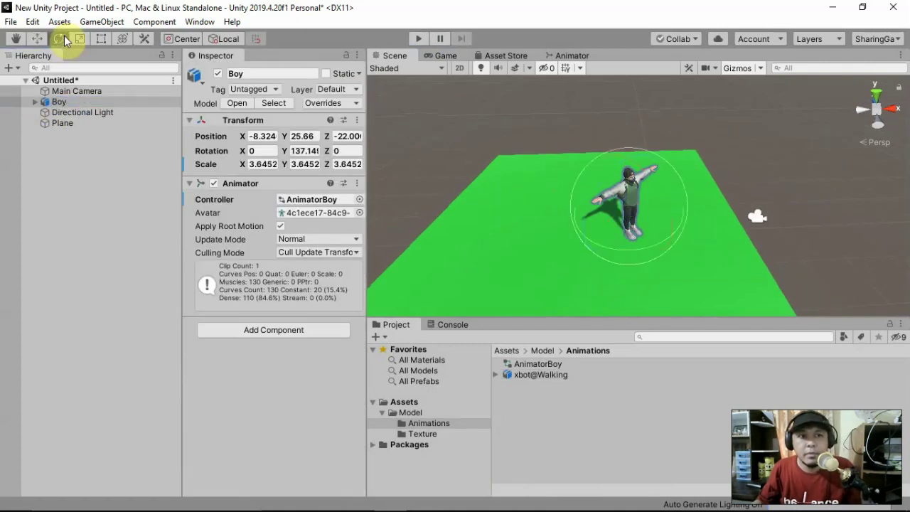
{"action": "left_click_drag", "start_coordinate": [631, 248], "coordinate": [732, 204]}
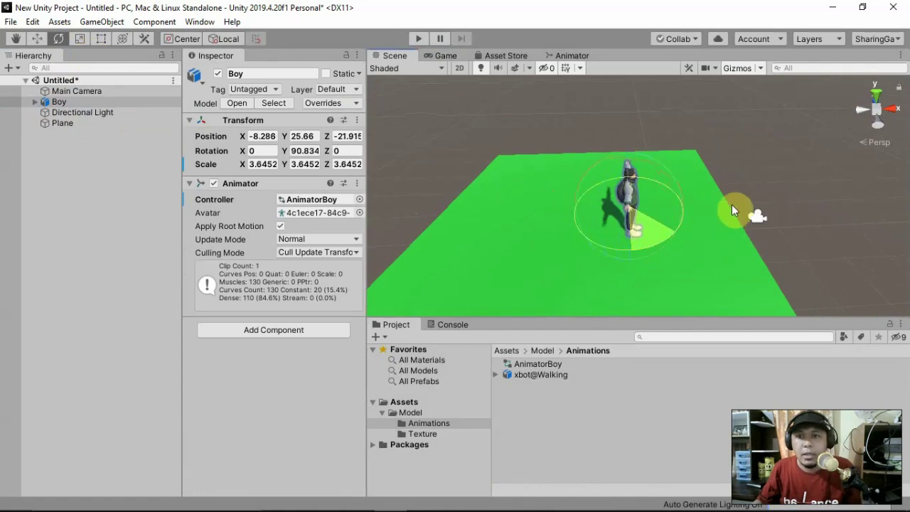
{"action": "left_click", "coordinate": [37, 38]}
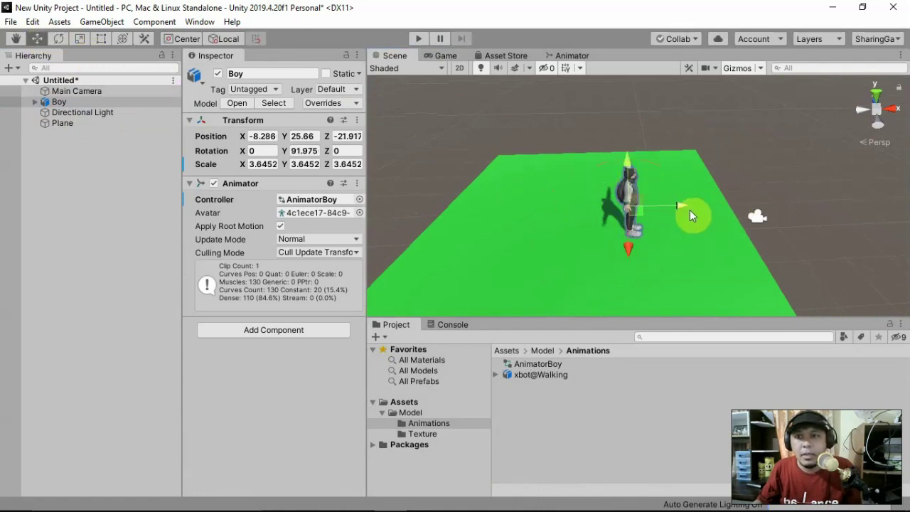
{"action": "left_click_drag", "start_coordinate": [690, 209], "coordinate": [545, 211]}
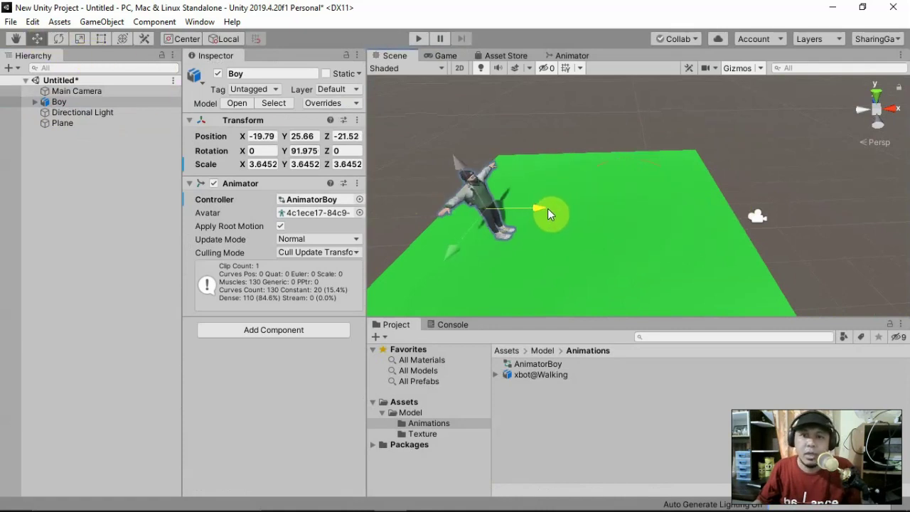
Add a Cube, move it onto the avatar's chest, and set its Y rotation to 90.
{"action": "left_click", "coordinate": [106, 23]}
{"action": "mouse_move", "coordinate": [117, 66]}
{"action": "left_click", "coordinate": [295, 66]}
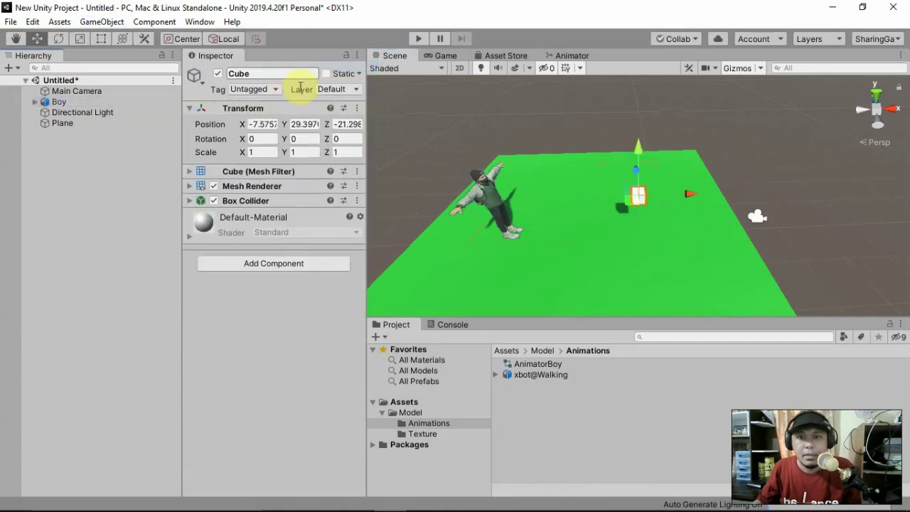
{"action": "left_click", "coordinate": [635, 188]}
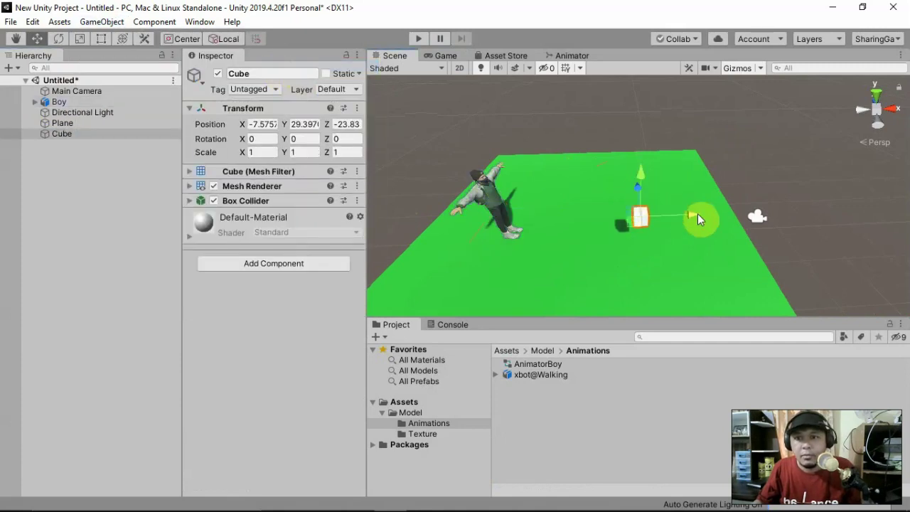
{"action": "mouse_move", "coordinate": [698, 213]}
{"action": "left_mouse_down"}
{"action": "mouse_move", "coordinate": [543, 210]}
{"action": "mouse_move", "coordinate": [523, 181]}
{"action": "left_mouse_up"}
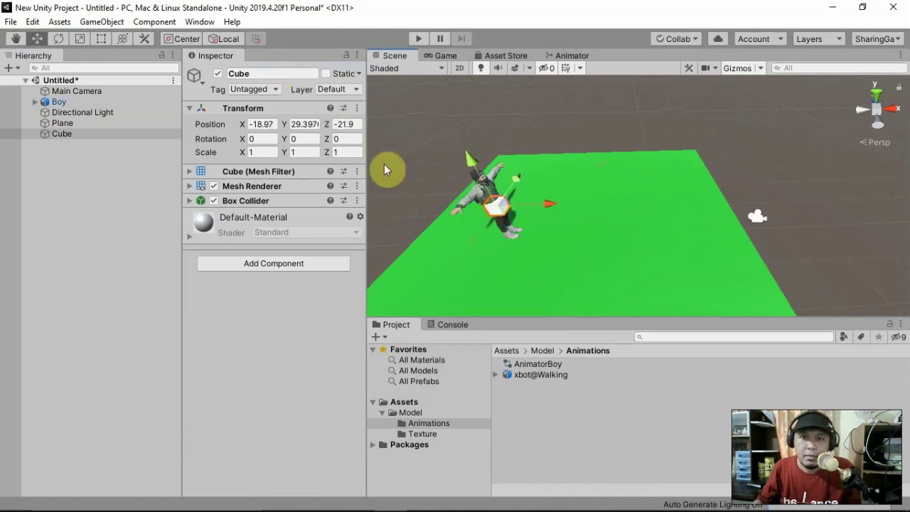
{"action": "left_click", "coordinate": [296, 141]}
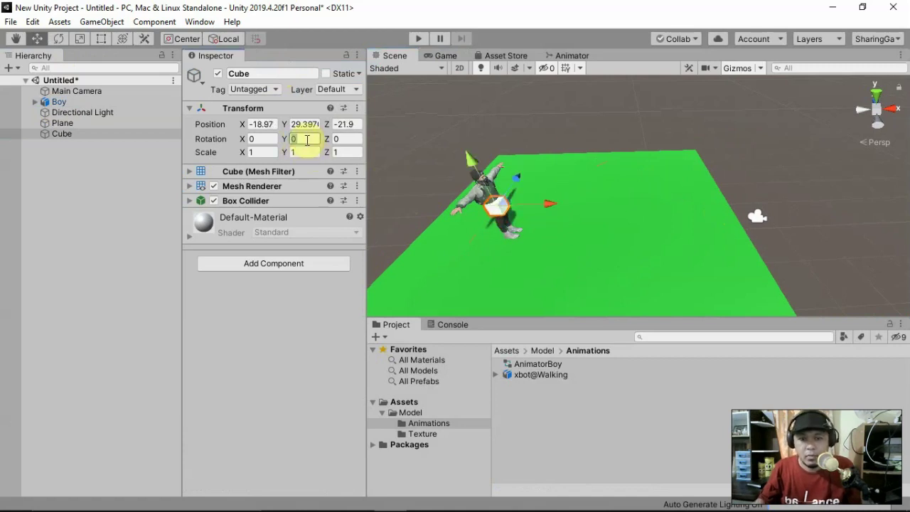
{"action": "type", "text": "90"}
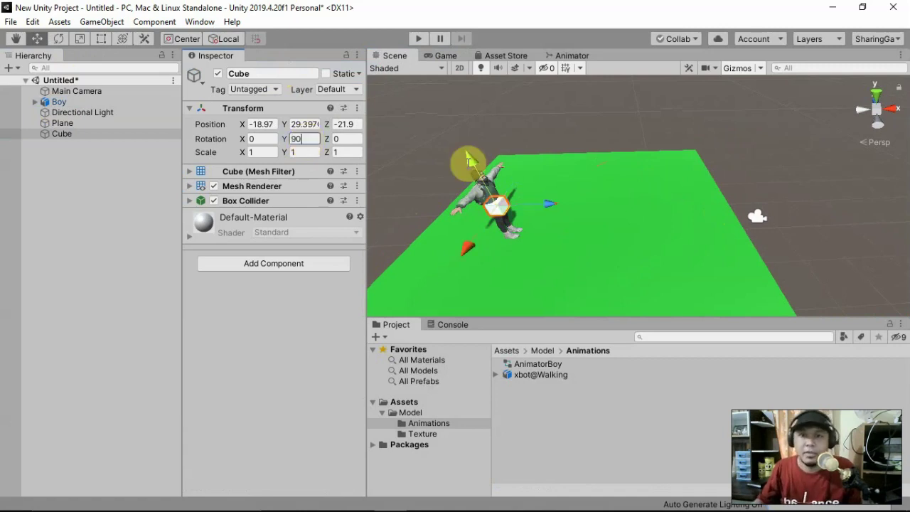
{"action": "mouse_move", "coordinate": [469, 161]}
{"action": "left_mouse_down"}
{"action": "mouse_move", "coordinate": [490, 232]}
{"action": "mouse_move", "coordinate": [481, 227]}
{"action": "left_mouse_up"}
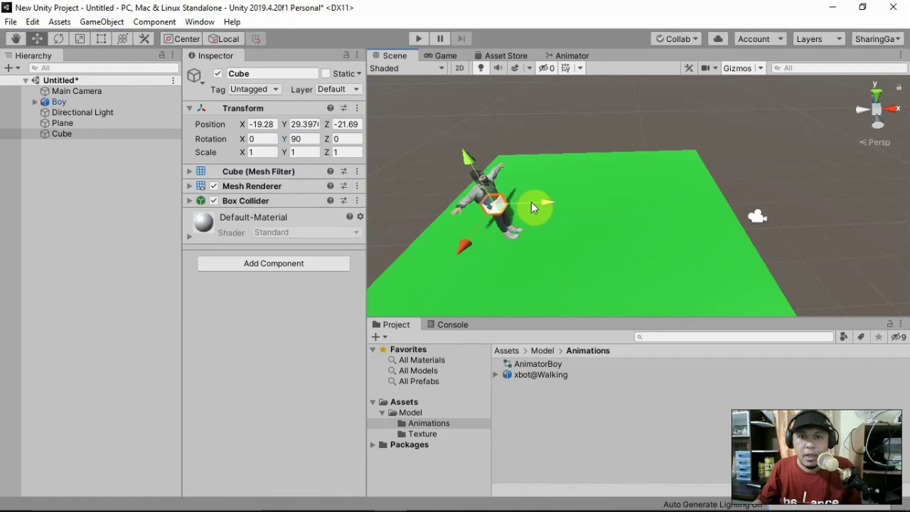
Open the Animation window and create a new clip named Walk for the Cube.
{"action": "left_click", "coordinate": [200, 22]}
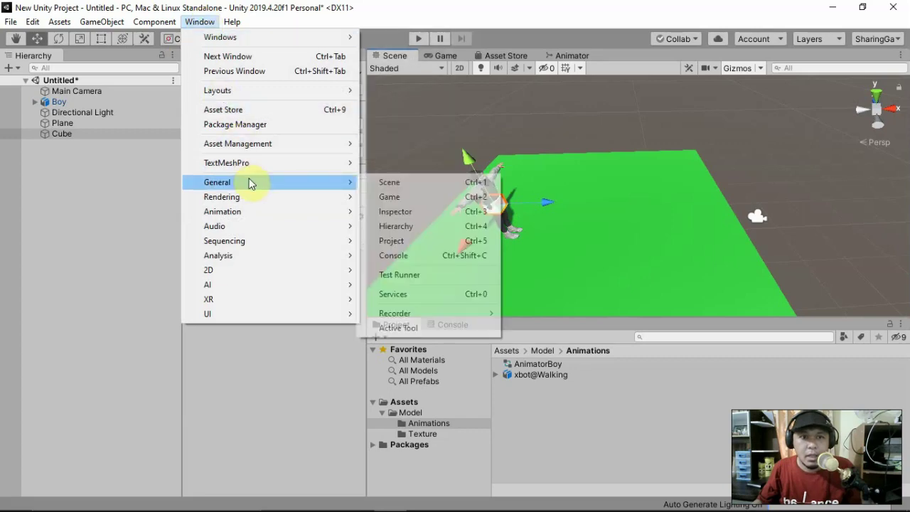
{"action": "mouse_move", "coordinate": [275, 215]}
{"action": "left_click", "coordinate": [391, 211]}
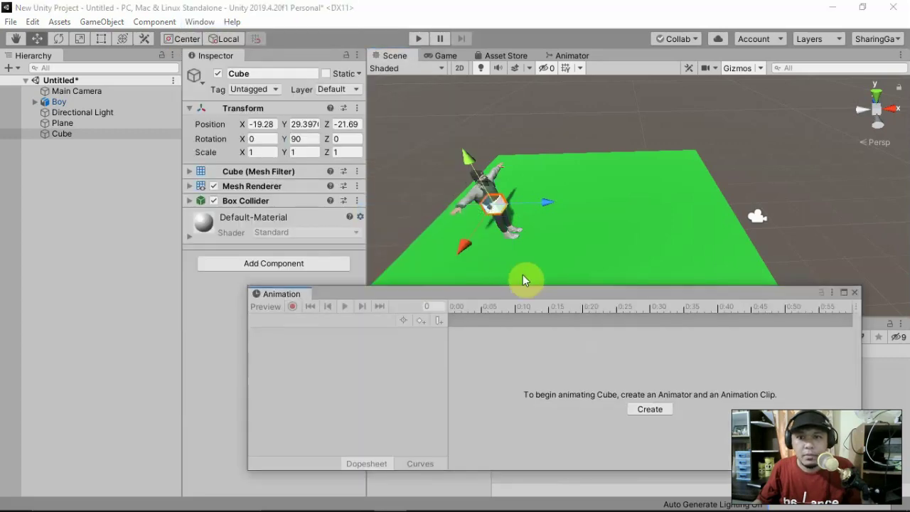
{"action": "left_click", "coordinate": [649, 411]}
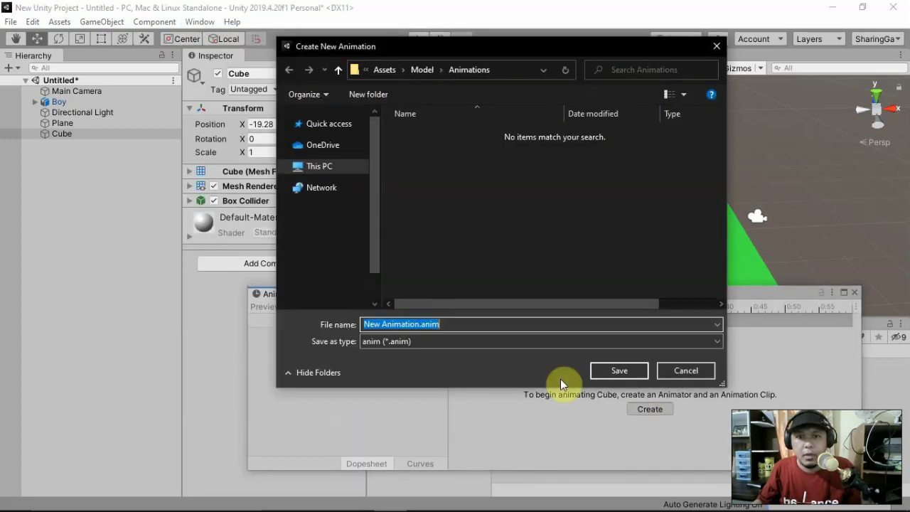
{"action": "type", "text": "Walk"}
{"action": "key", "text": "Return"}
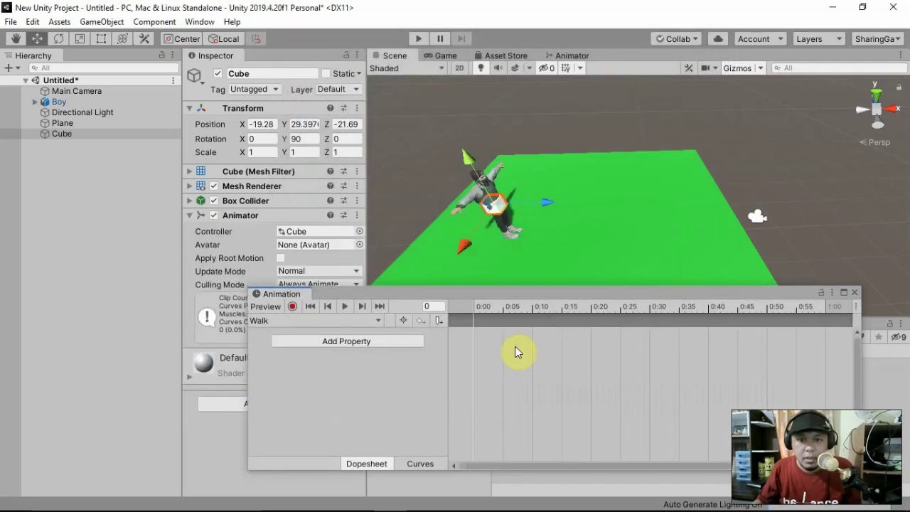
Turn on recording and key the Cube's starting position at frame 0 (X -19.49).
{"action": "left_click", "coordinate": [293, 307]}
{"action": "left_click_drag", "start_coordinate": [543, 203], "coordinate": [540, 204]}
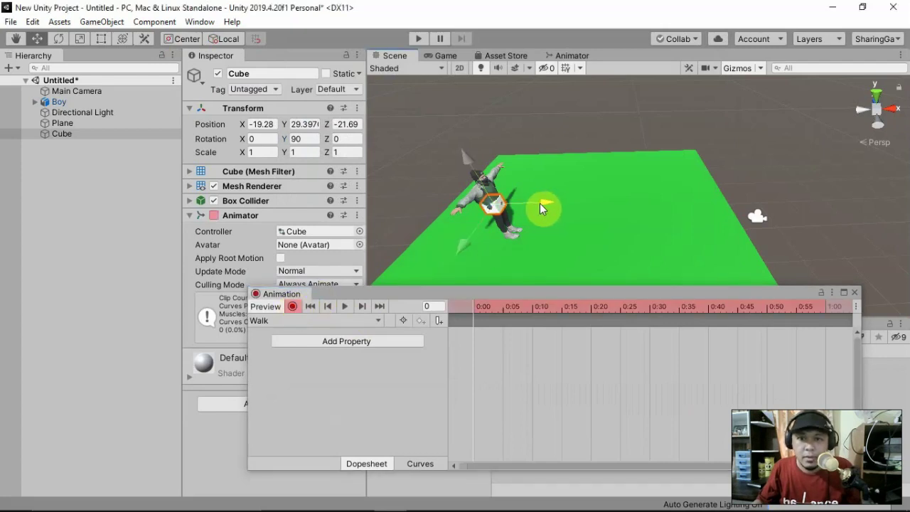
{"action": "scroll", "coordinate": [671, 398], "scroll_direction": "down", "scroll_amount": 1}
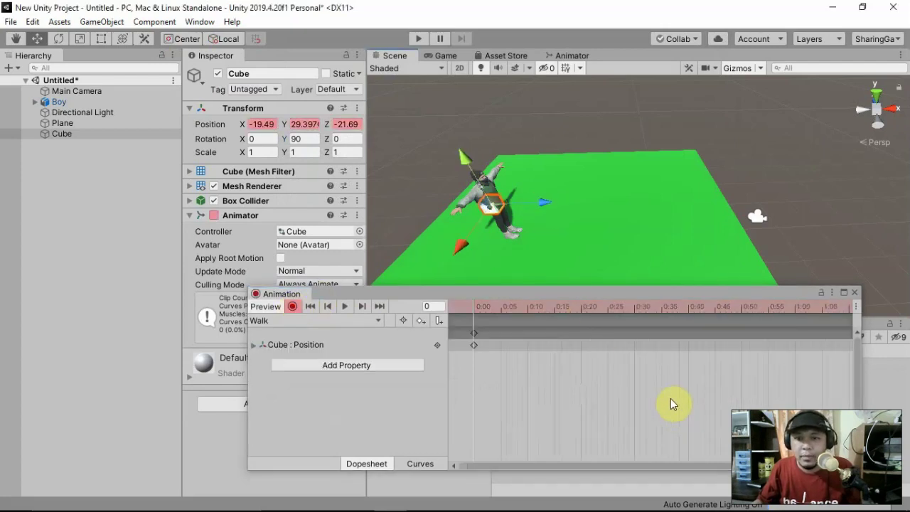
{"action": "scroll", "coordinate": [671, 398], "scroll_direction": "down", "scroll_amount": 1}
{"action": "scroll", "coordinate": [671, 399], "scroll_direction": "down", "scroll_amount": 1}
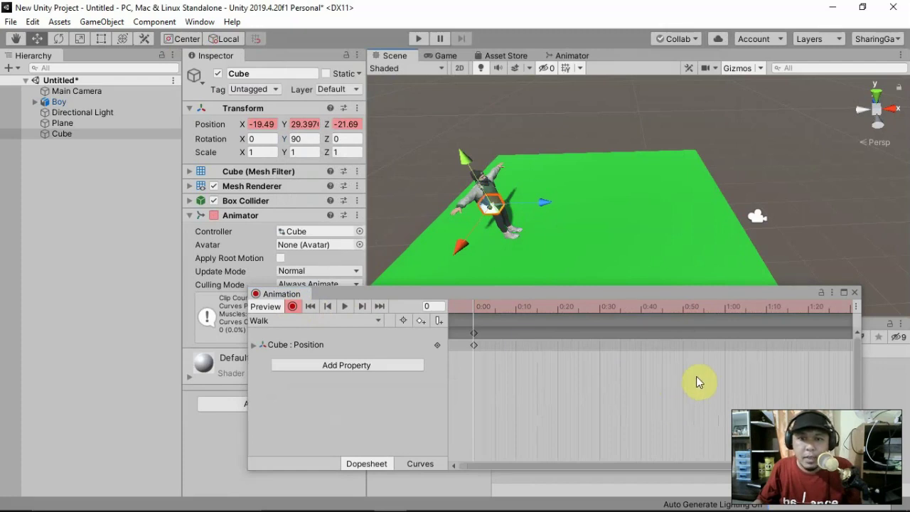
{"action": "scroll", "coordinate": [697, 377], "scroll_direction": "down", "scroll_amount": 1}
{"action": "scroll", "coordinate": [697, 377], "scroll_direction": "down", "scroll_amount": 1}
{"action": "scroll", "coordinate": [697, 377], "scroll_direction": "down", "scroll_amount": 1}
{"action": "scroll", "coordinate": [697, 377], "scroll_direction": "down", "scroll_amount": 2}
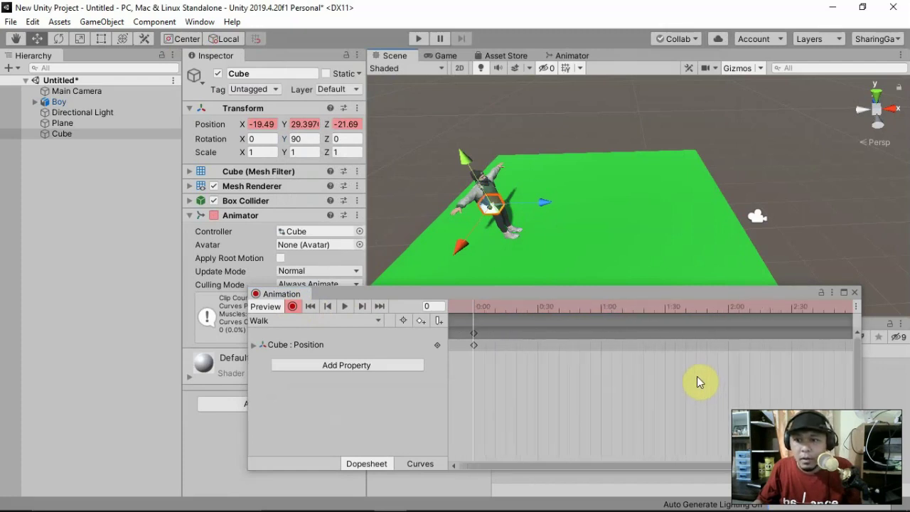
{"action": "scroll", "coordinate": [697, 377], "scroll_direction": "down", "scroll_amount": 2}
{"action": "scroll", "coordinate": [697, 377], "scroll_direction": "down", "scroll_amount": 2}
{"action": "scroll", "coordinate": [698, 377], "scroll_direction": "down", "scroll_amount": 1}
{"action": "scroll", "coordinate": [698, 377], "scroll_direction": "down", "scroll_amount": 1}
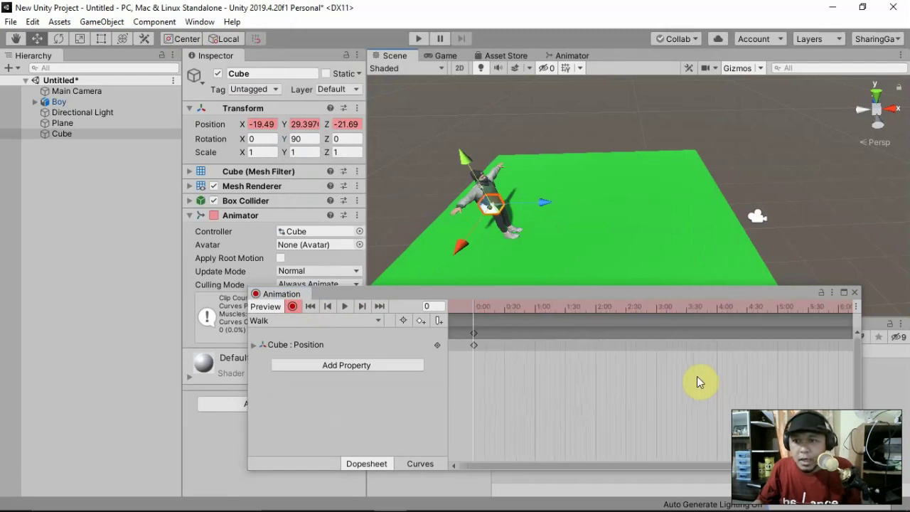
At 5:00, move the Cube right to key its end position (about X -2.59), then play.
{"action": "left_click_drag", "start_coordinate": [474, 313], "coordinate": [780, 310]}
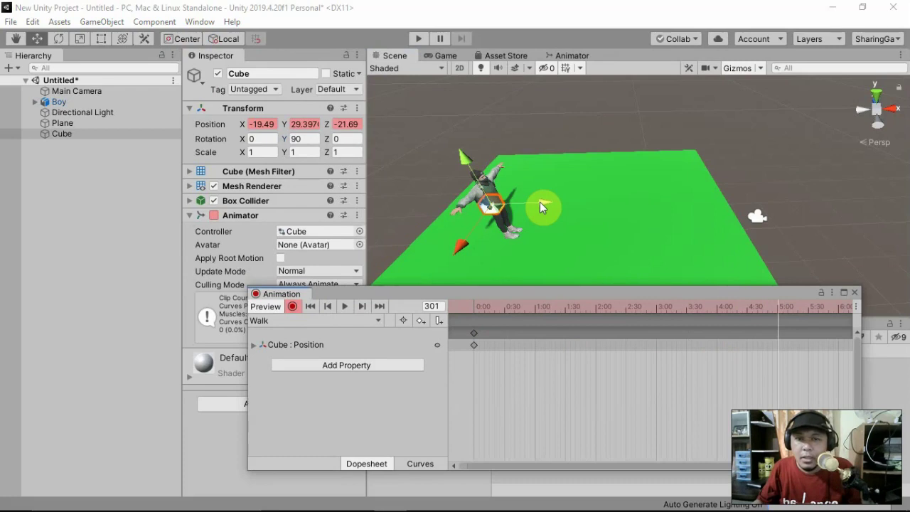
{"action": "left_click_drag", "start_coordinate": [540, 202], "coordinate": [756, 209]}
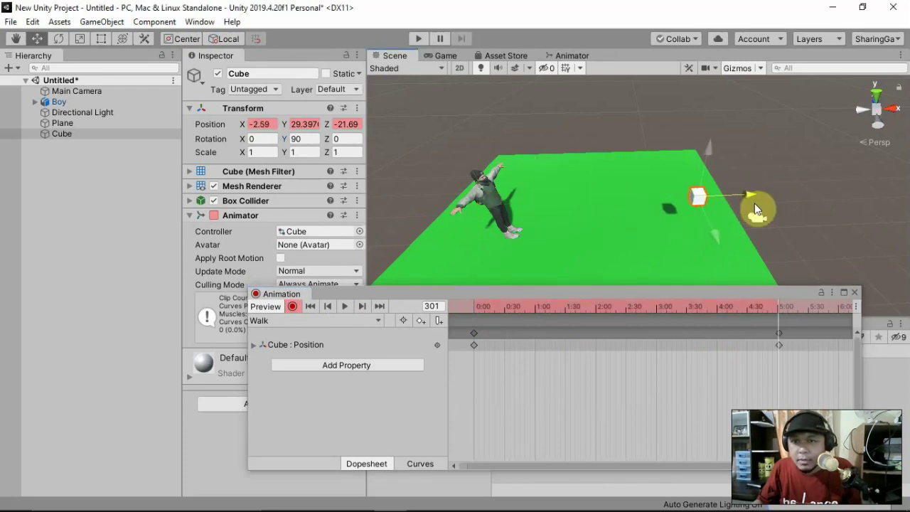
{"action": "left_click", "coordinate": [342, 307]}
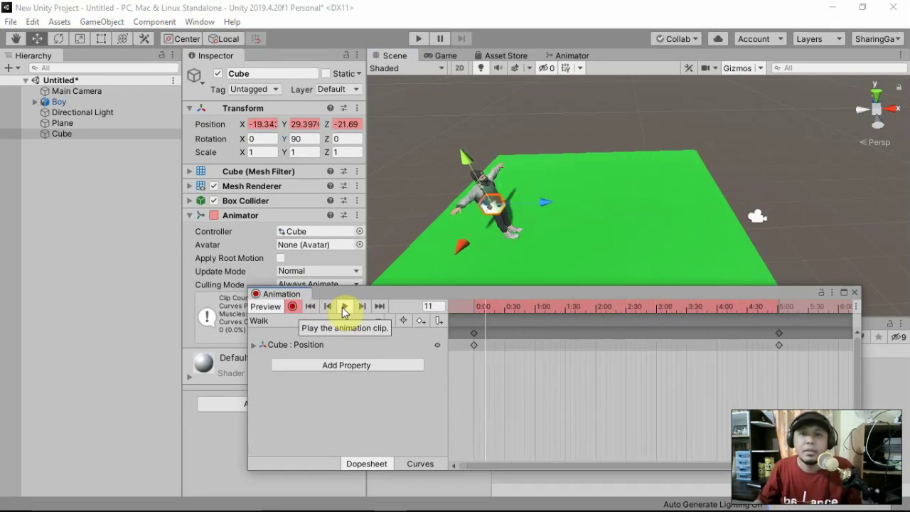
Stop recording, disable the Cube's Mesh Renderer, and make Boy a child of Cube.
{"action": "left_click", "coordinate": [292, 308]}
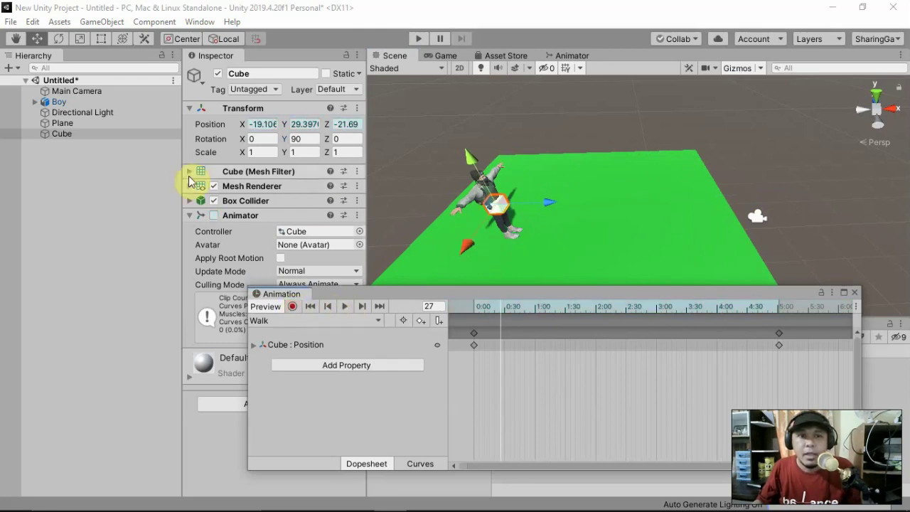
{"action": "left_click", "coordinate": [214, 186]}
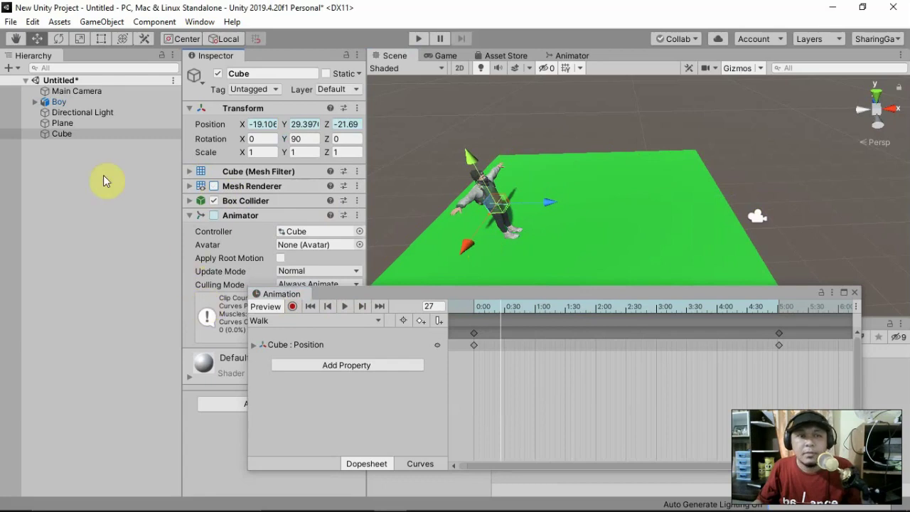
{"action": "mouse_move", "coordinate": [60, 102]}
{"action": "left_mouse_down"}
{"action": "mouse_move", "coordinate": [64, 127]}
{"action": "mouse_move", "coordinate": [41, 134]}
{"action": "left_mouse_up"}
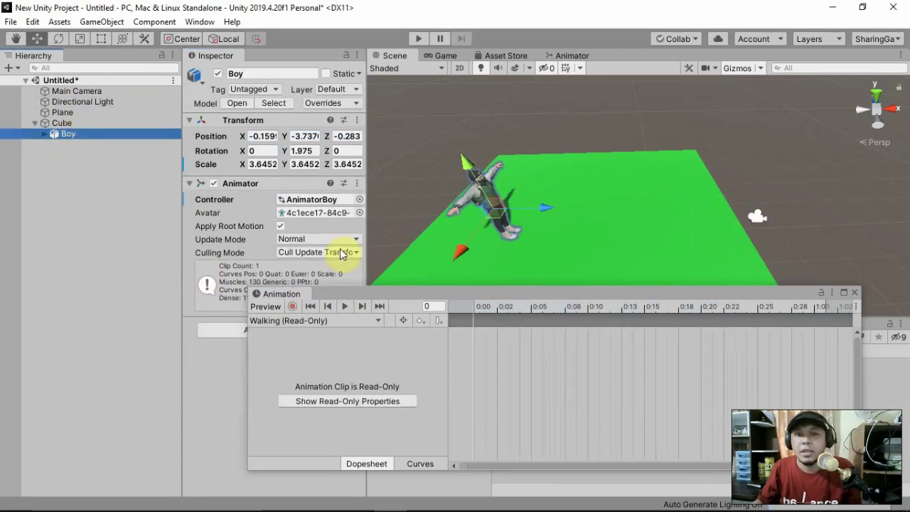
Test-run the scene to watch Boy walk, then reselect the Cube in Scene view.
{"action": "left_click", "coordinate": [418, 39]}
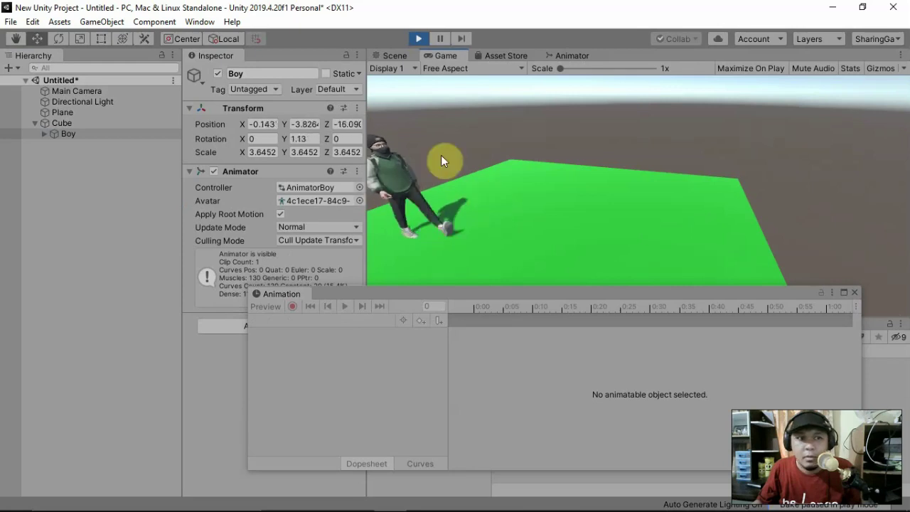
{"action": "left_click", "coordinate": [392, 56]}
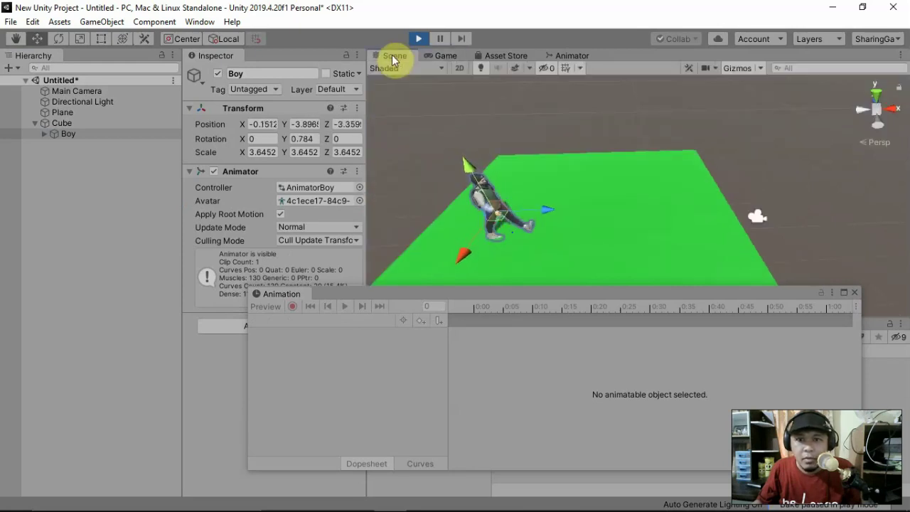
{"action": "left_click", "coordinate": [91, 123]}
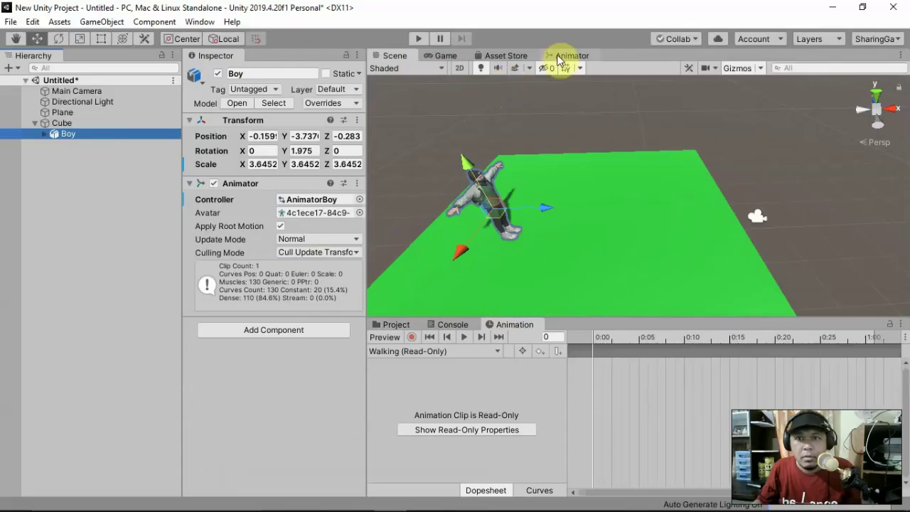
In xbot@Walking's import settings, bake root rotation into pose, based on Original.
{"action": "left_click", "coordinate": [559, 57]}
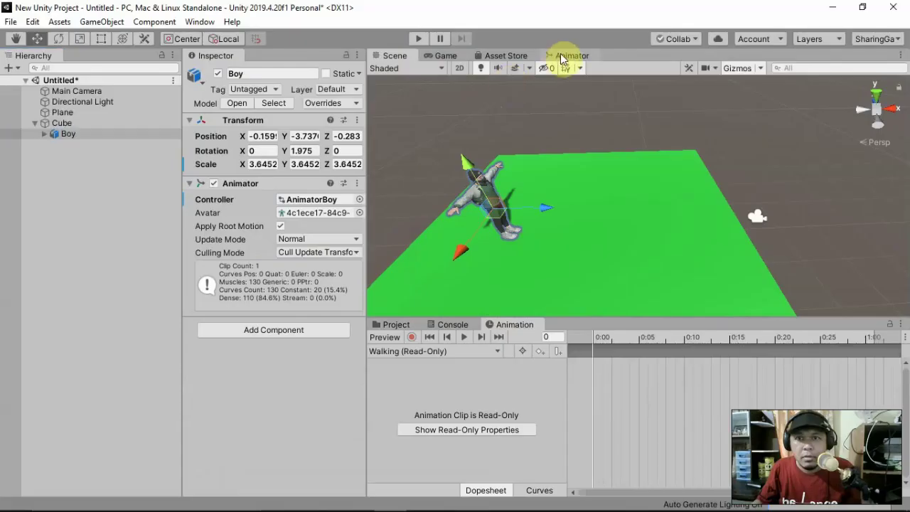
{"action": "left_click", "coordinate": [396, 326]}
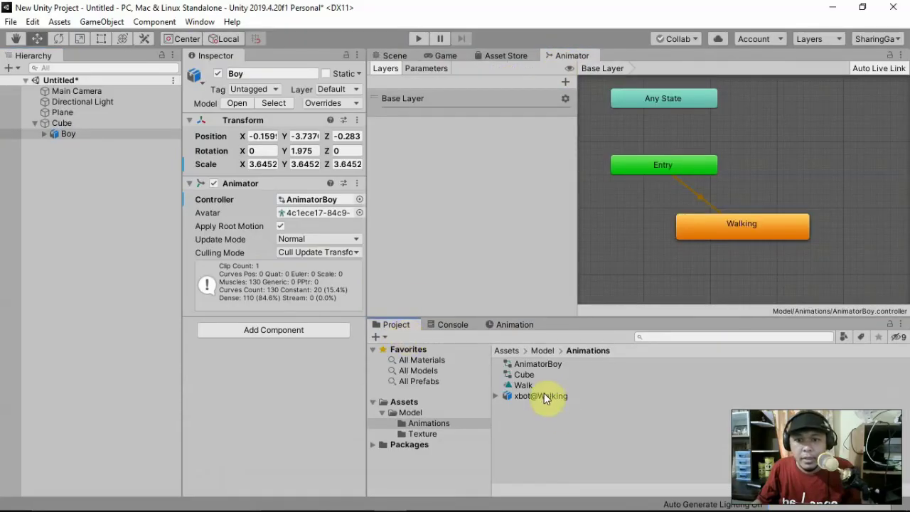
{"action": "left_click", "coordinate": [530, 398]}
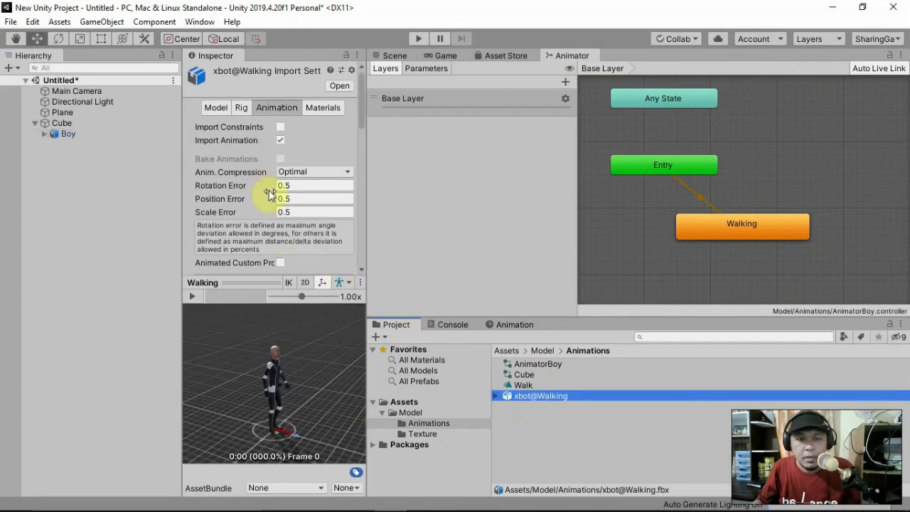
{"action": "scroll", "coordinate": [269, 190], "scroll_direction": "down", "scroll_amount": 5}
{"action": "scroll", "coordinate": [268, 190], "scroll_direction": "down", "scroll_amount": 3}
{"action": "scroll", "coordinate": [269, 189], "scroll_direction": "up", "scroll_amount": 3}
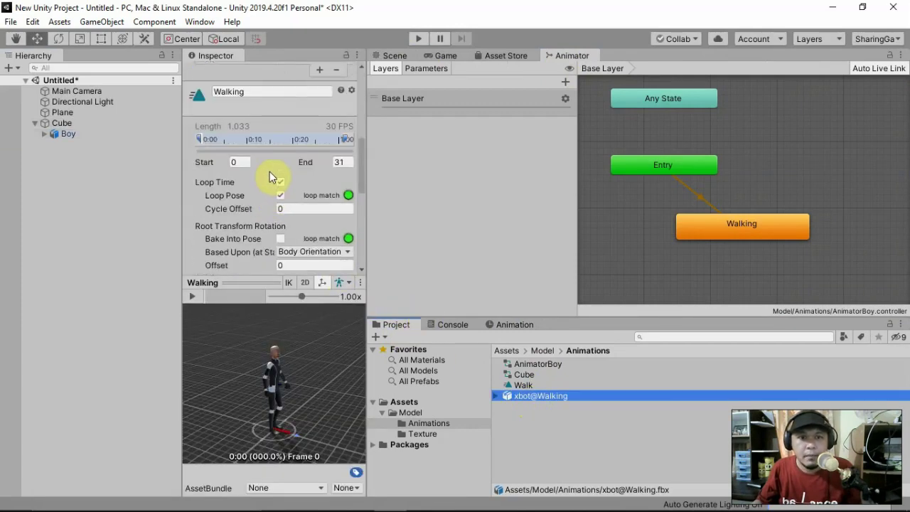
{"action": "scroll", "coordinate": [270, 172], "scroll_direction": "down", "scroll_amount": 4}
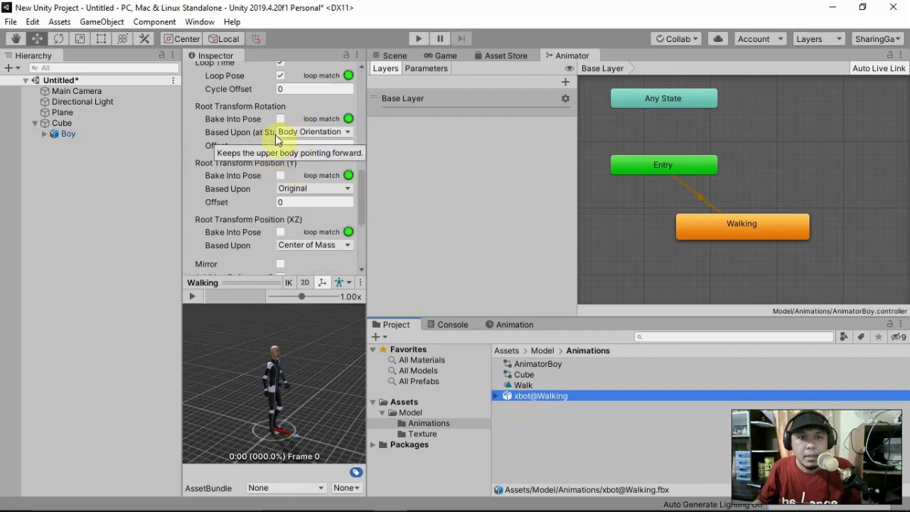
{"action": "left_click", "coordinate": [281, 119]}
{"action": "left_click", "coordinate": [301, 133]}
{"action": "left_click", "coordinate": [311, 147]}
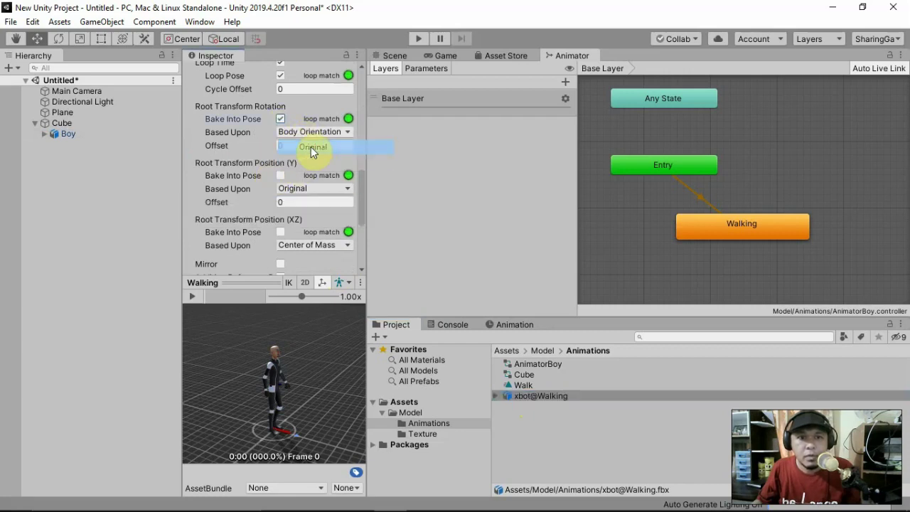
Bake root Y and XZ position into pose, with XZ based on Original.
{"action": "left_click", "coordinate": [281, 232]}
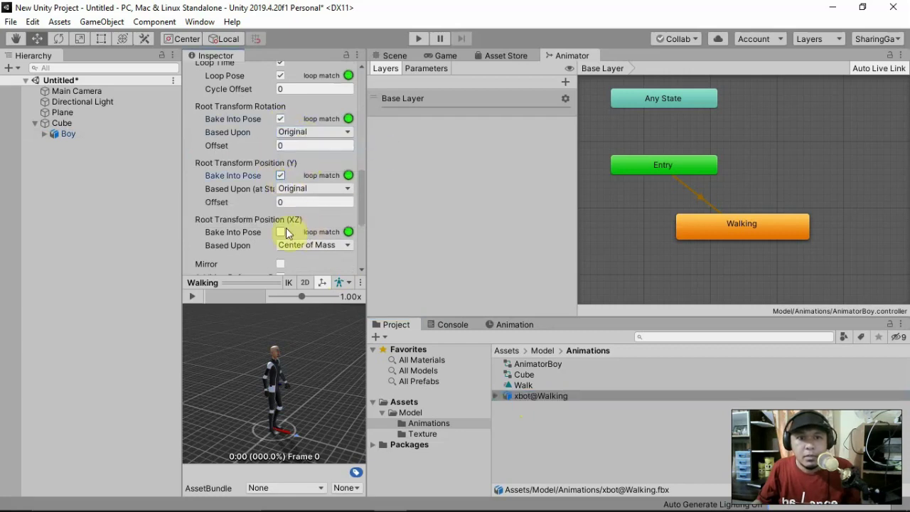
{"action": "left_click", "coordinate": [295, 244]}
{"action": "left_click", "coordinate": [296, 261]}
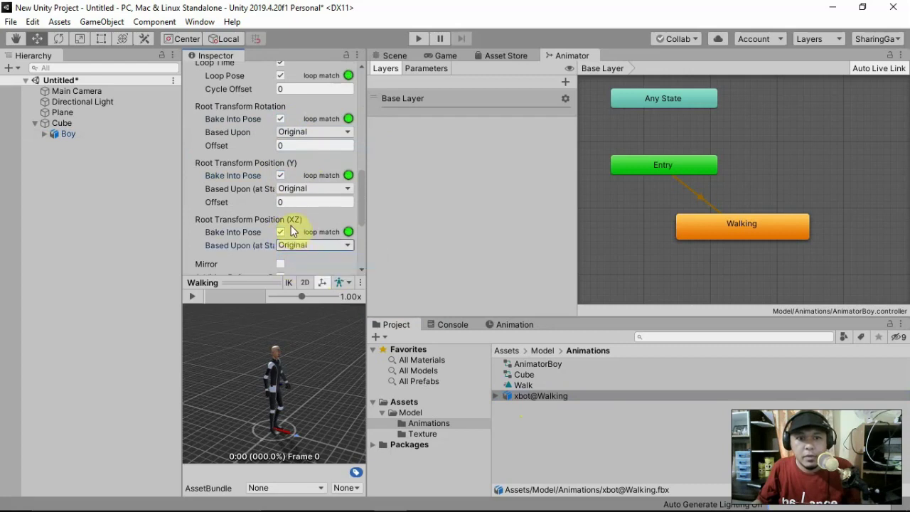
{"action": "scroll", "coordinate": [301, 237], "scroll_direction": "down", "scroll_amount": 4}
{"action": "scroll", "coordinate": [306, 241], "scroll_direction": "down", "scroll_amount": 1}
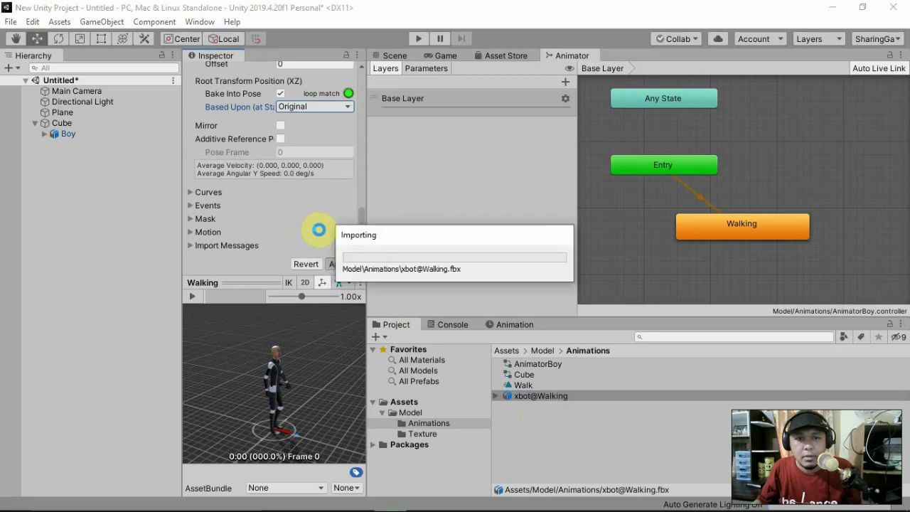
{"action": "scroll", "coordinate": [322, 222], "scroll_direction": "up", "scroll_amount": 5}
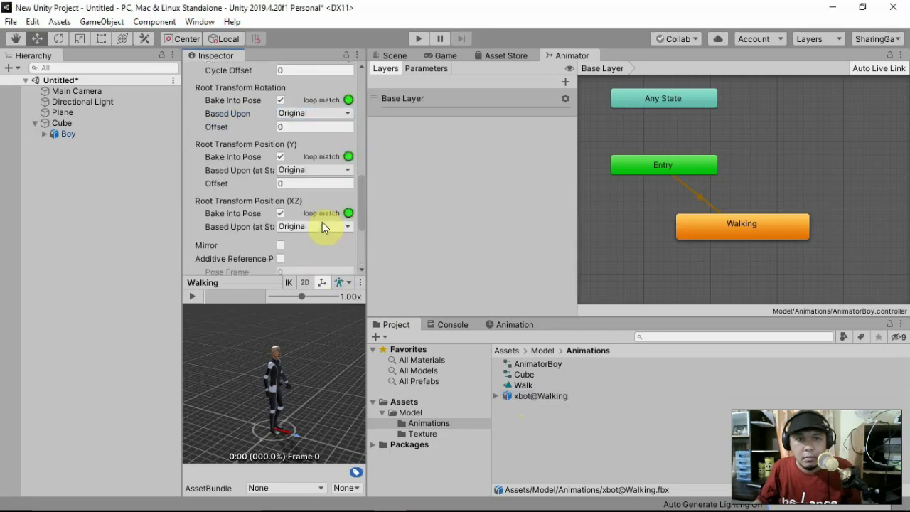
{"action": "left_click", "coordinate": [394, 55]}
Run the scene to test the baked walk, select the Cube, and run it again.
{"action": "left_click", "coordinate": [416, 39]}
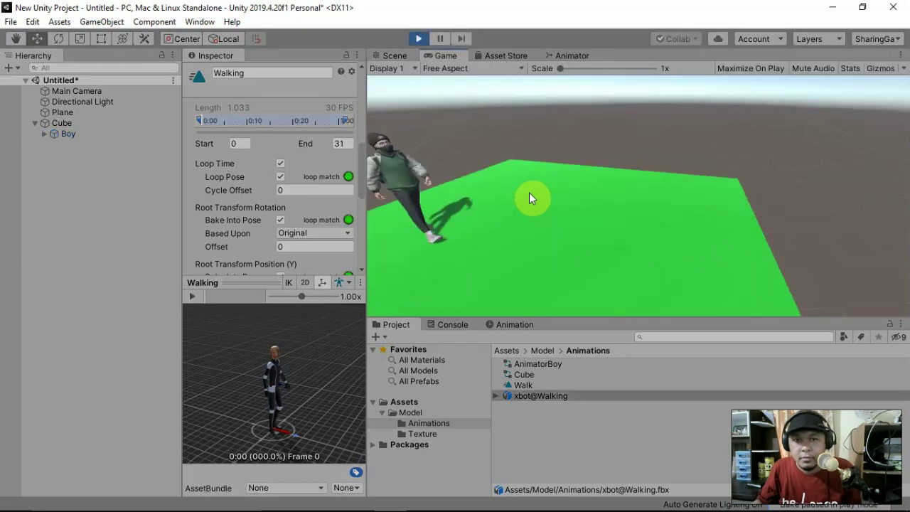
{"action": "left_click", "coordinate": [395, 55]}
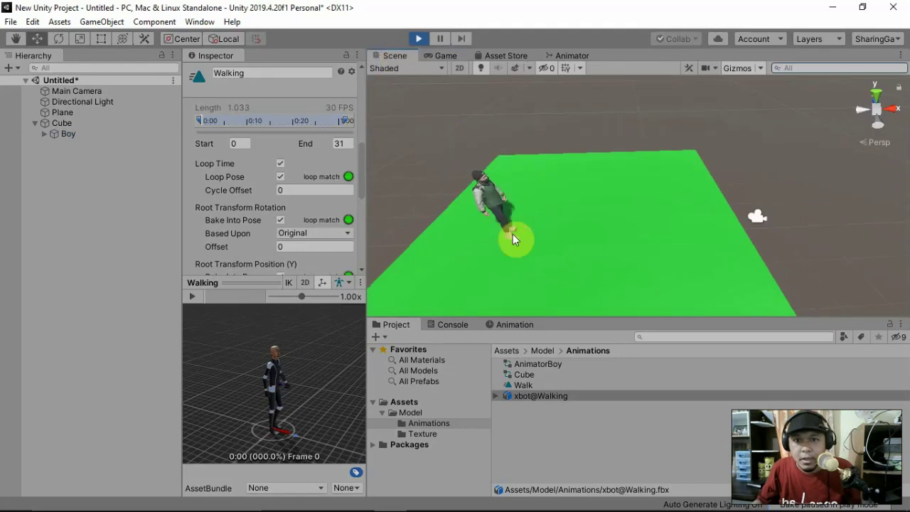
{"action": "left_click", "coordinate": [69, 125]}
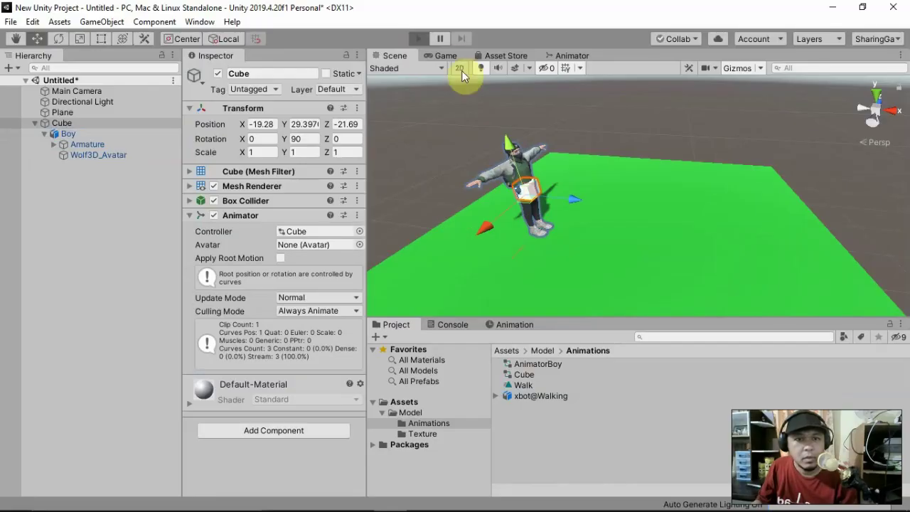
{"action": "left_click", "coordinate": [418, 39]}
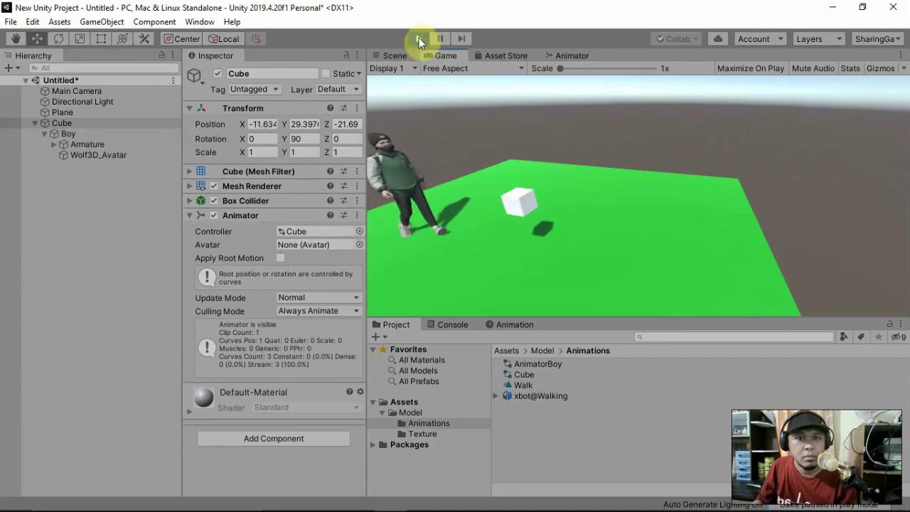
Stop play mode and uncheck Apply Root Motion on Boy's Animator.
{"action": "left_click", "coordinate": [413, 40]}
{"action": "left_click", "coordinate": [128, 138]}
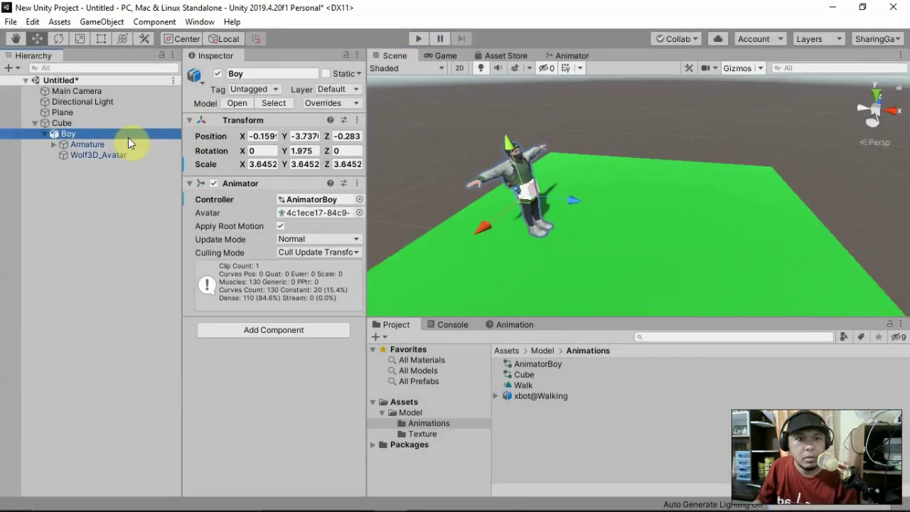
{"action": "left_click", "coordinate": [337, 254]}
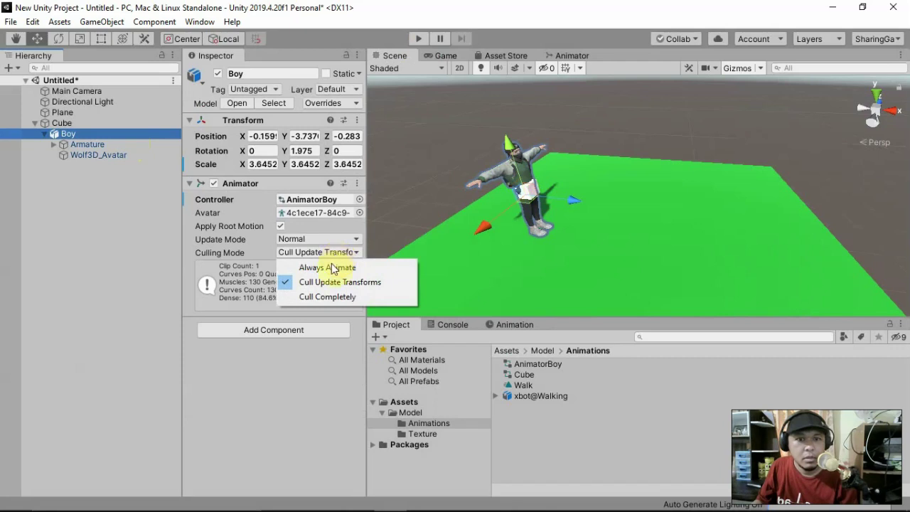
{"action": "left_click", "coordinate": [283, 234]}
{"action": "left_click", "coordinate": [281, 227]}
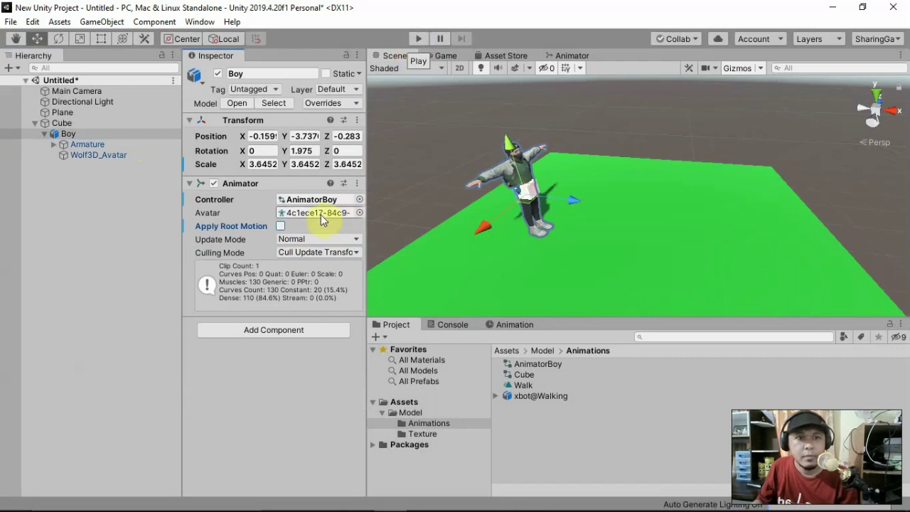
{"action": "left_click", "coordinate": [281, 227]}
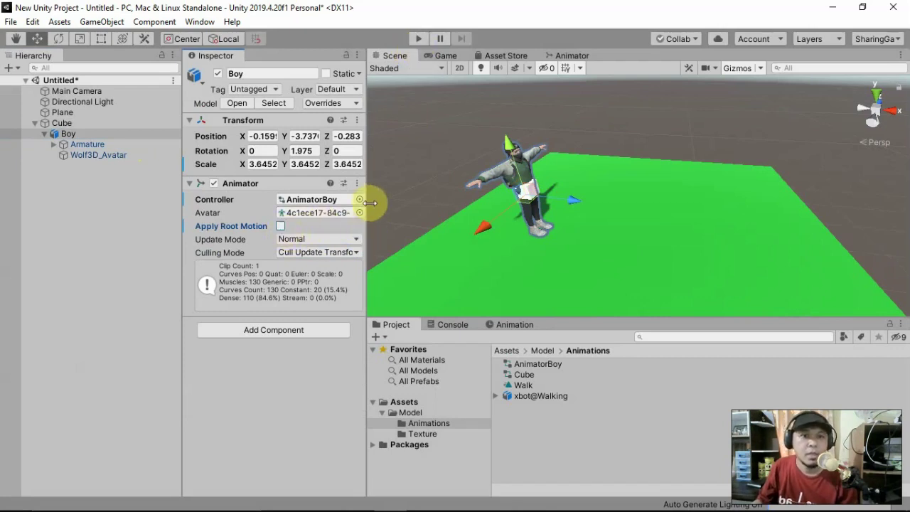
Test-run the scene, stop, reselect Boy, and run it again.
{"action": "left_click", "coordinate": [417, 38]}
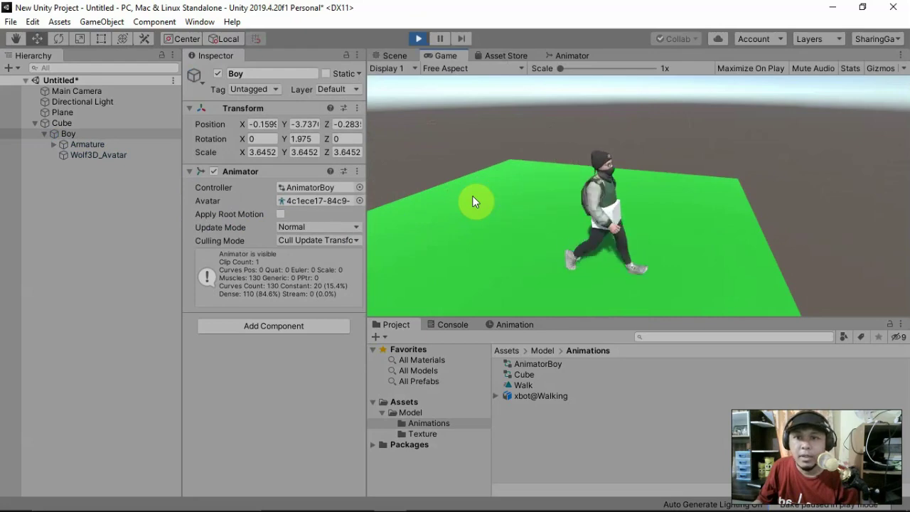
{"action": "left_click", "coordinate": [419, 37]}
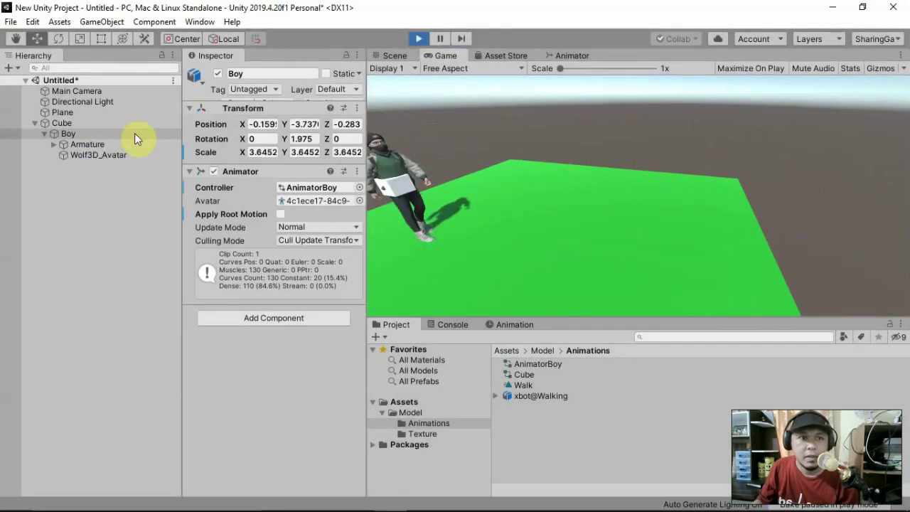
{"action": "left_click", "coordinate": [62, 123]}
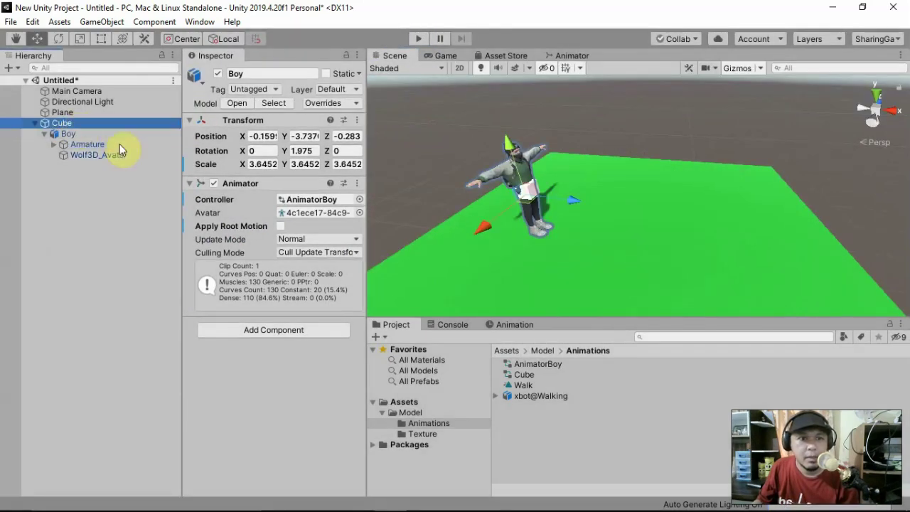
{"action": "left_click", "coordinate": [78, 133]}
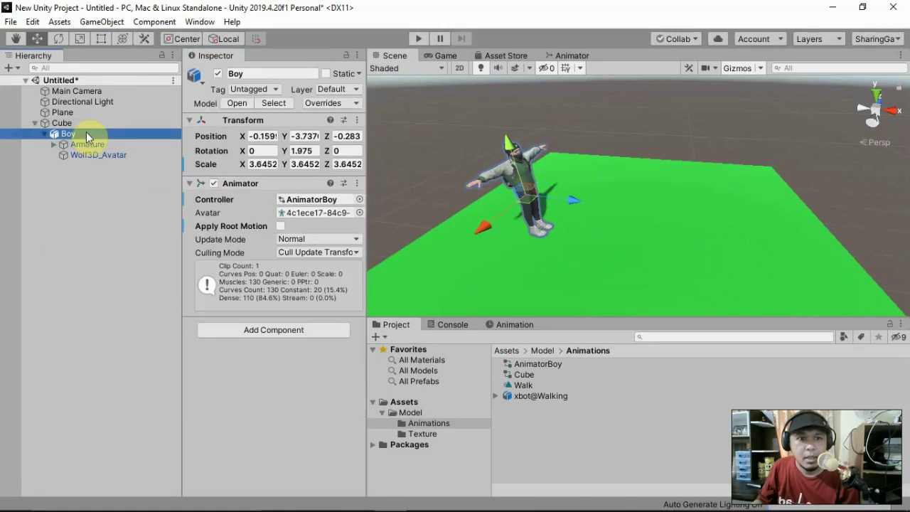
{"action": "left_click", "coordinate": [419, 39]}
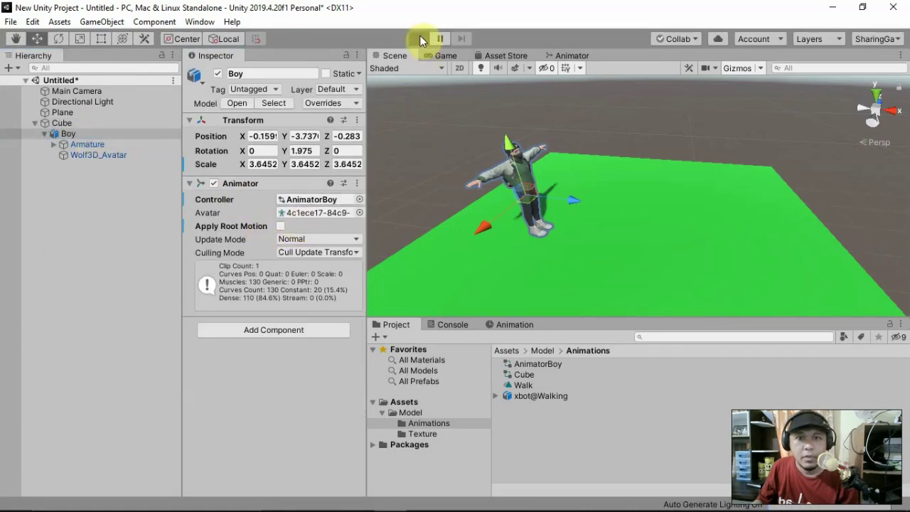
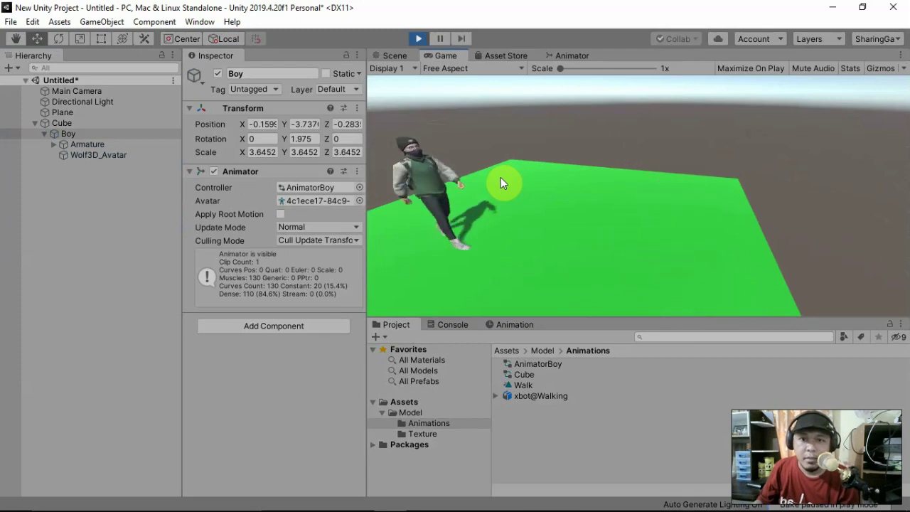
Exit Play mode so the walking Boy character returns to its T-pose in the scene.
{"action": "left_click", "coordinate": [420, 39]}
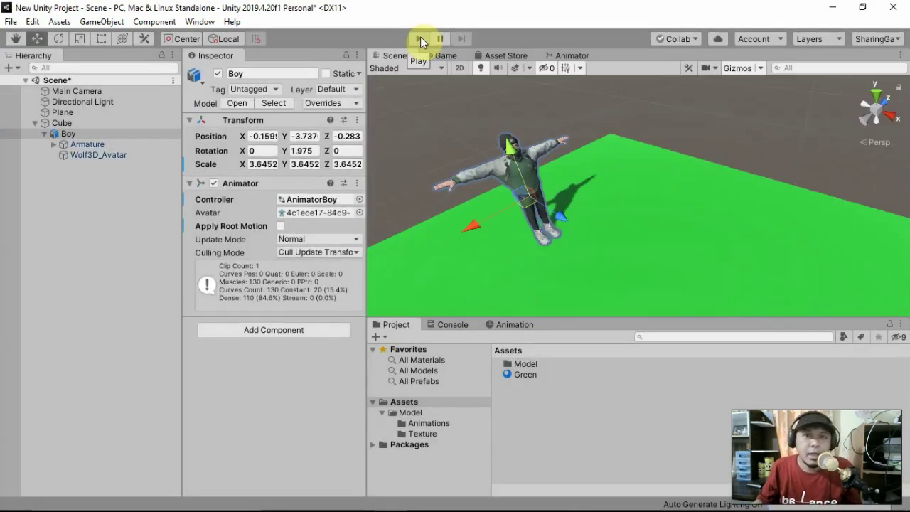